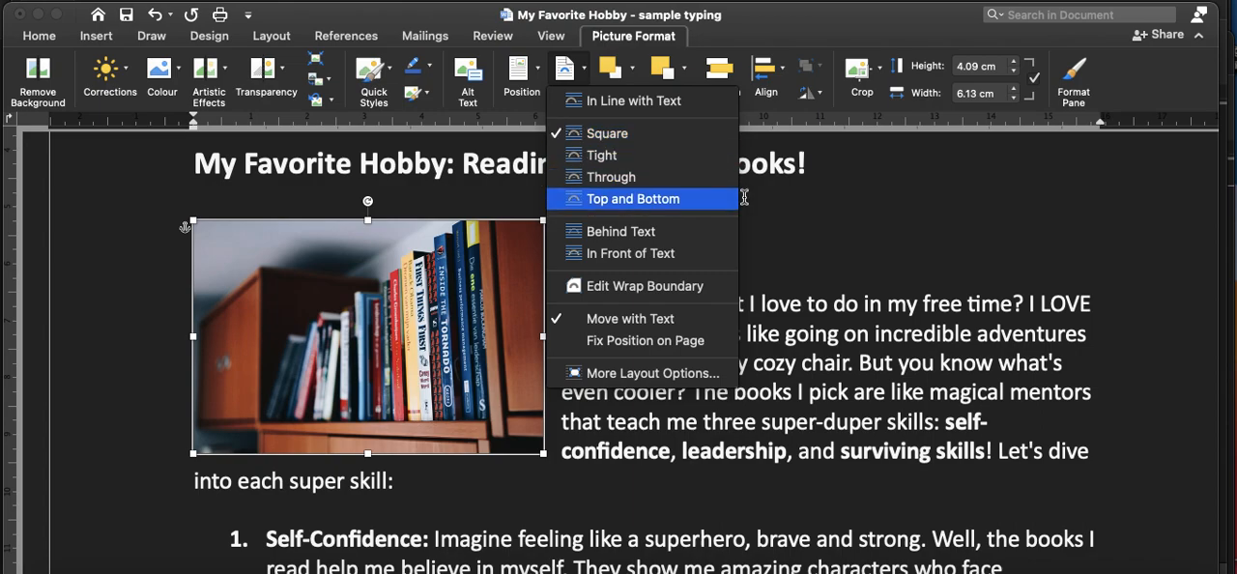
Step: Dismiss the text-wrapping options and add an empty line below the paragraph ending "into each super skill:"
{"action": "left_click", "coordinate": [813, 241]}
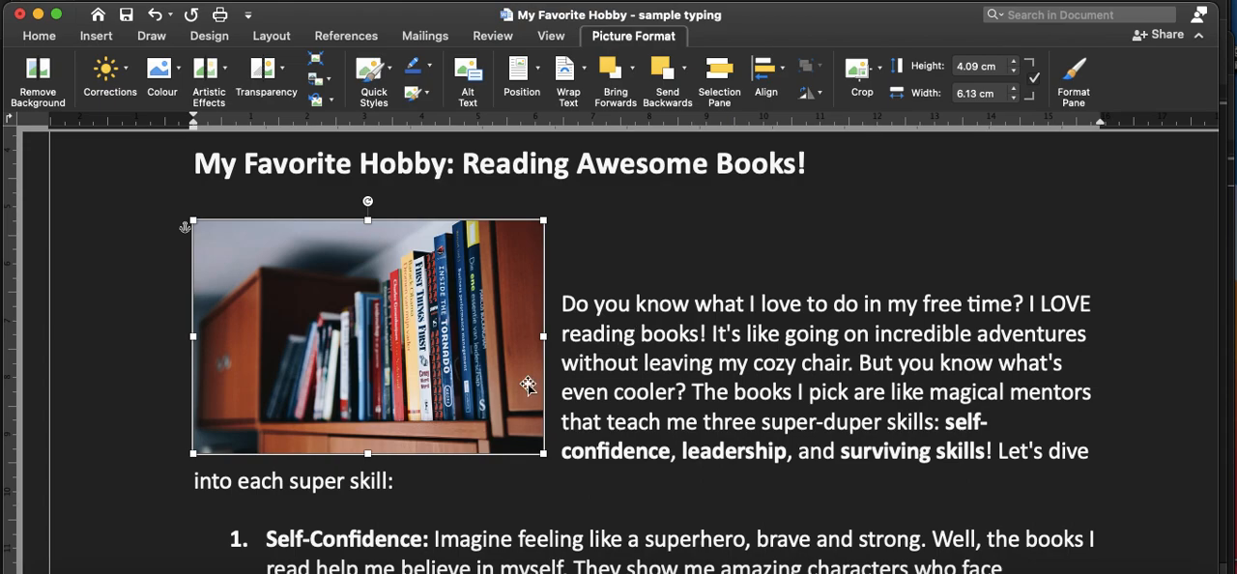
{"action": "left_click", "coordinate": [426, 485]}
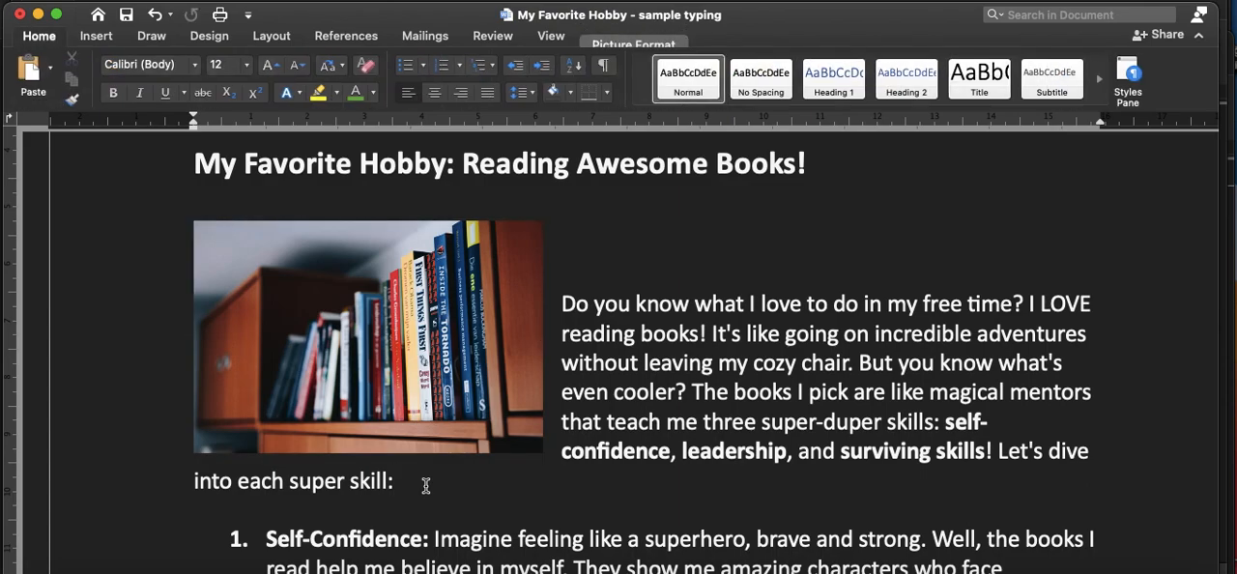
{"action": "key", "text": "Return"}
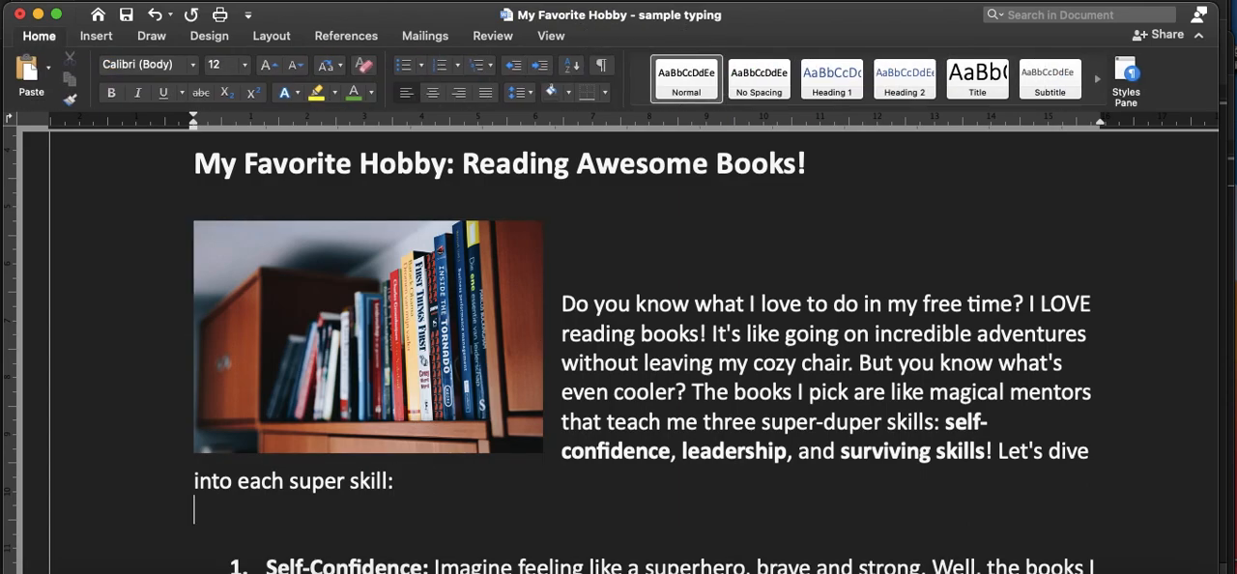
Step: Insert the picture file "Free computer class.jpeg" on the empty line above the Self-Confidence item
{"action": "left_click", "coordinate": [102, 38]}
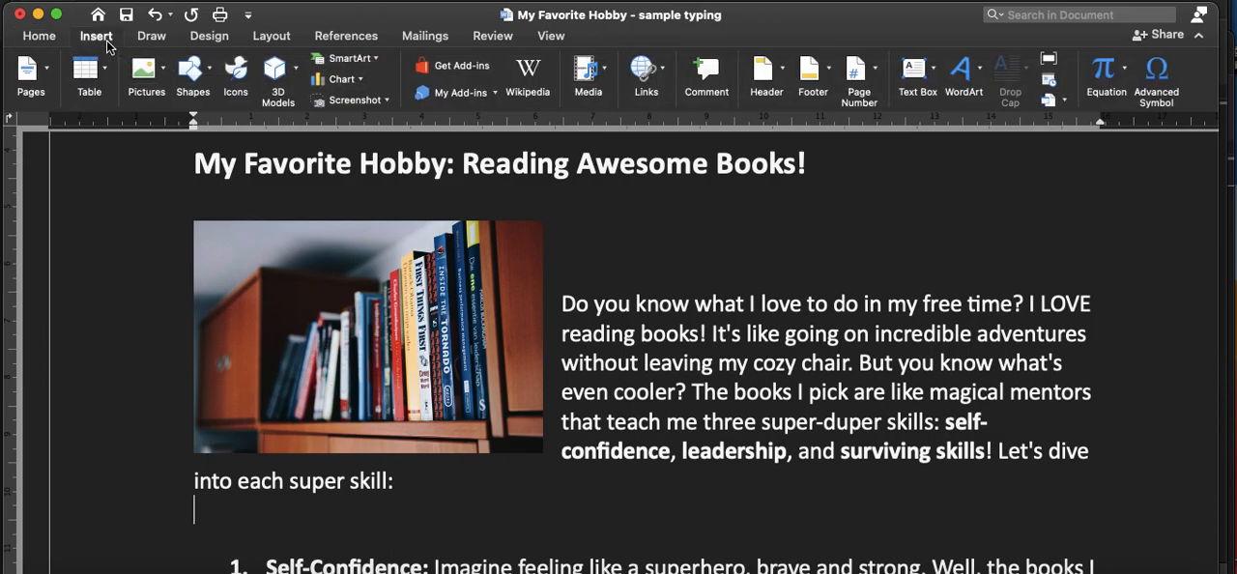
{"action": "left_click", "coordinate": [165, 75]}
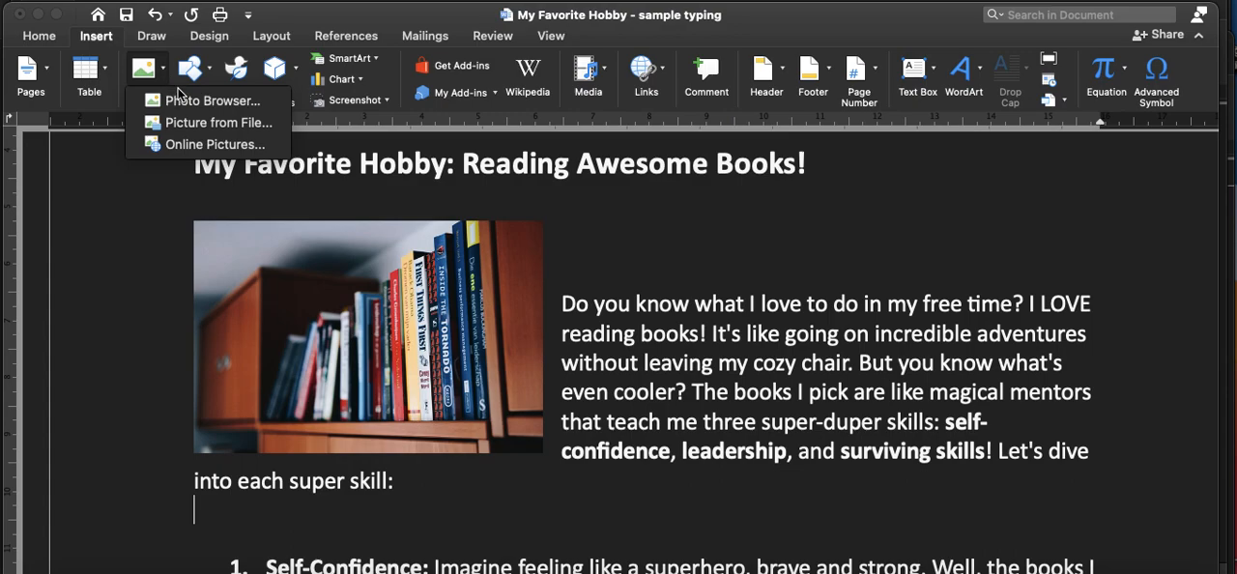
{"action": "left_click", "coordinate": [208, 127]}
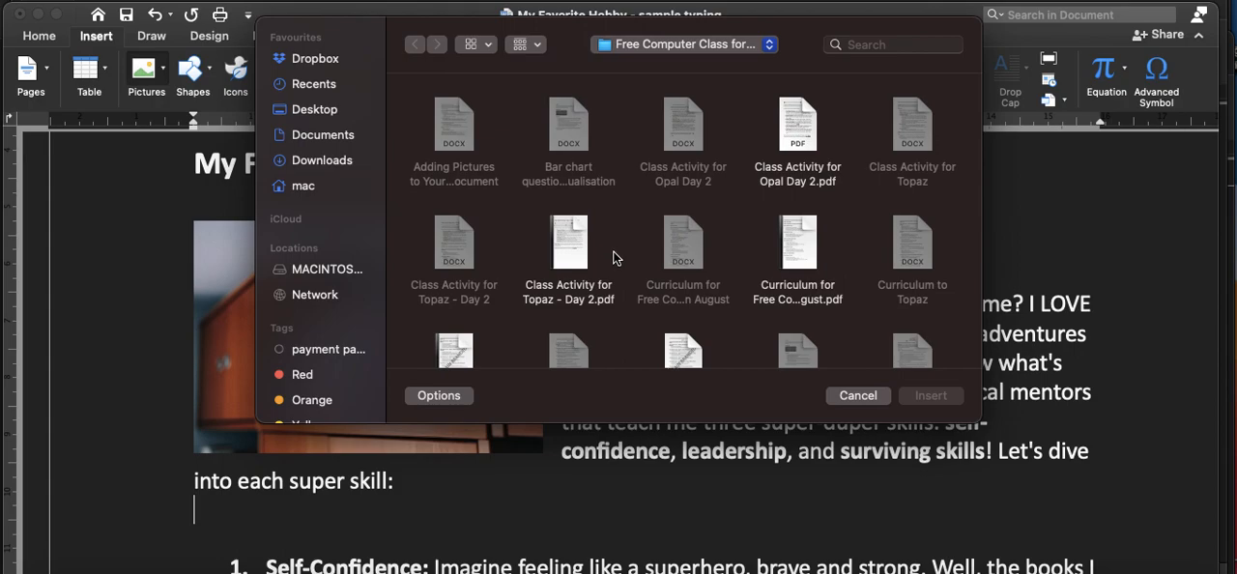
{"action": "scroll", "coordinate": [615, 254], "scroll_direction": "down", "scroll_amount": 3}
{"action": "scroll", "coordinate": [614, 253], "scroll_direction": "down", "scroll_amount": 3}
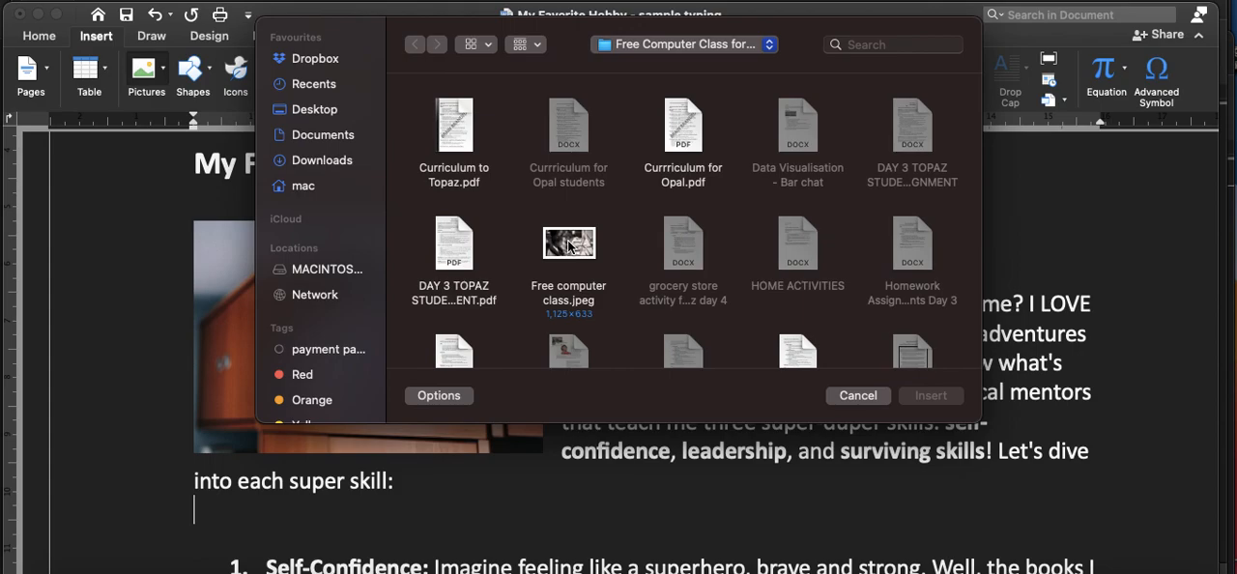
{"action": "left_click", "coordinate": [569, 246]}
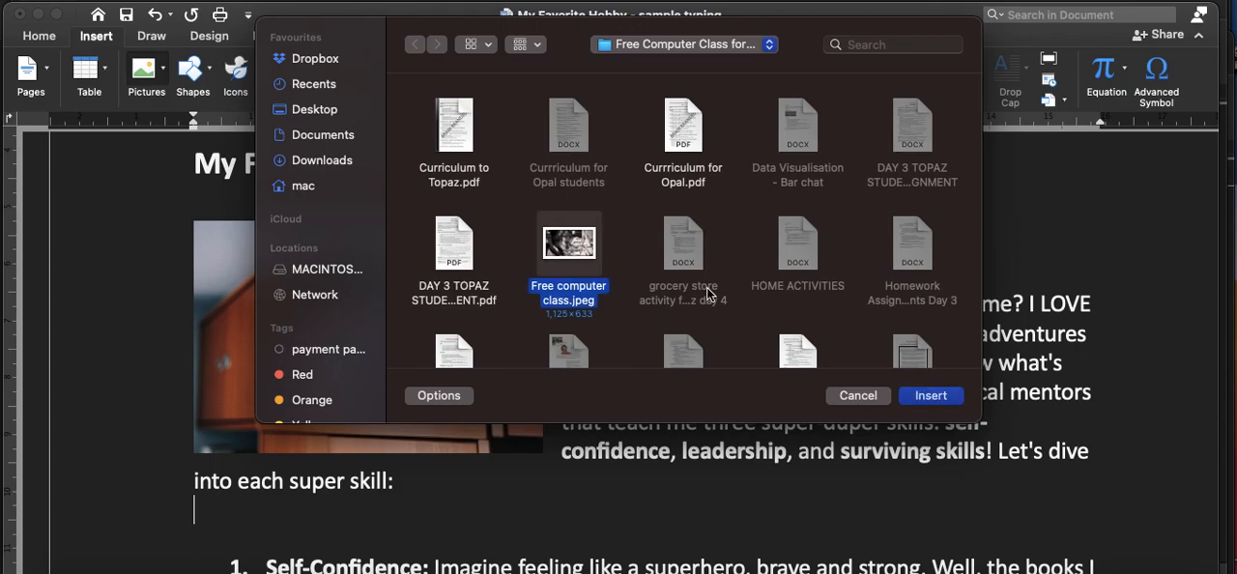
{"action": "left_click", "coordinate": [928, 396]}
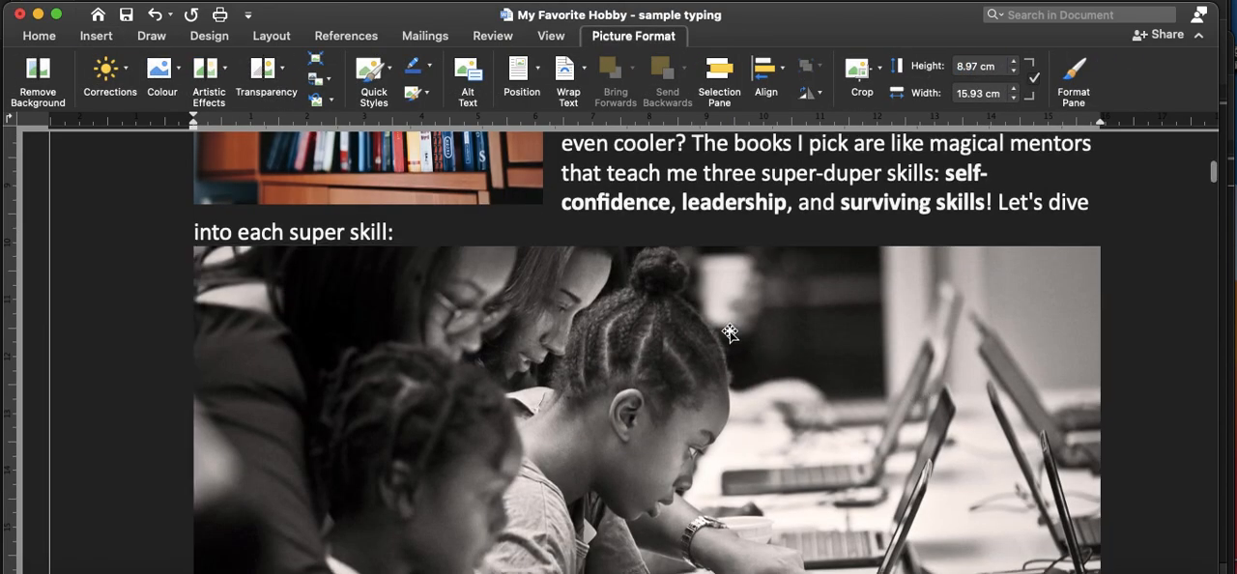
Step: Shrink the inserted classroom picture proportionally to about 4.75 cm high and 8.45 cm wide
{"action": "scroll", "coordinate": [730, 332], "scroll_direction": "down", "scroll_amount": 5}
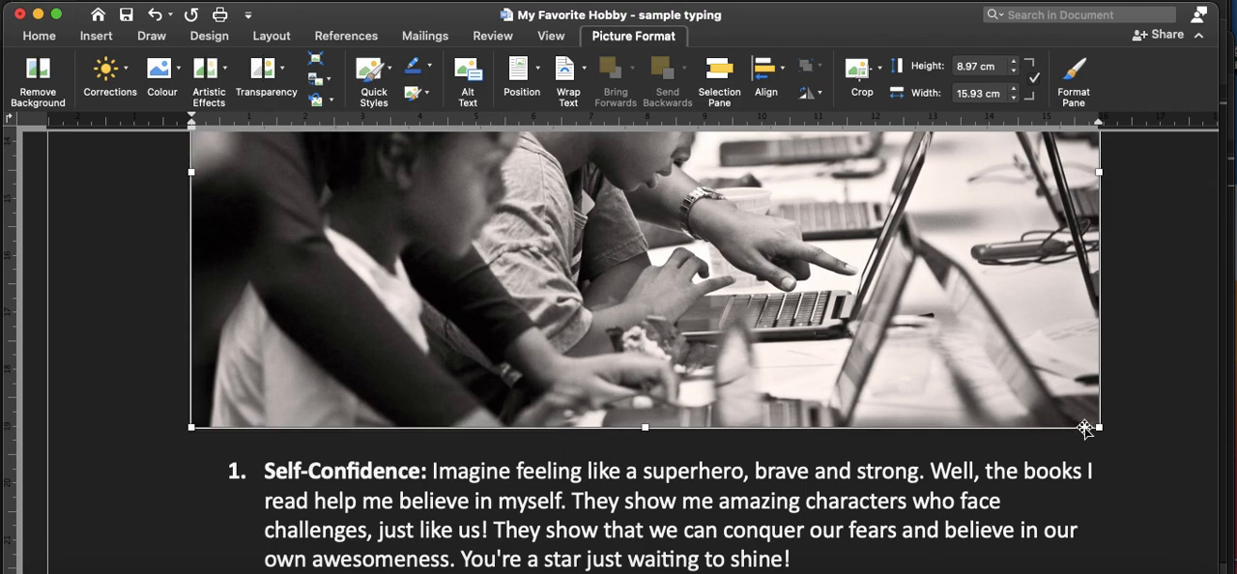
{"action": "scroll", "coordinate": [1102, 428], "scroll_direction": "up", "scroll_amount": 2}
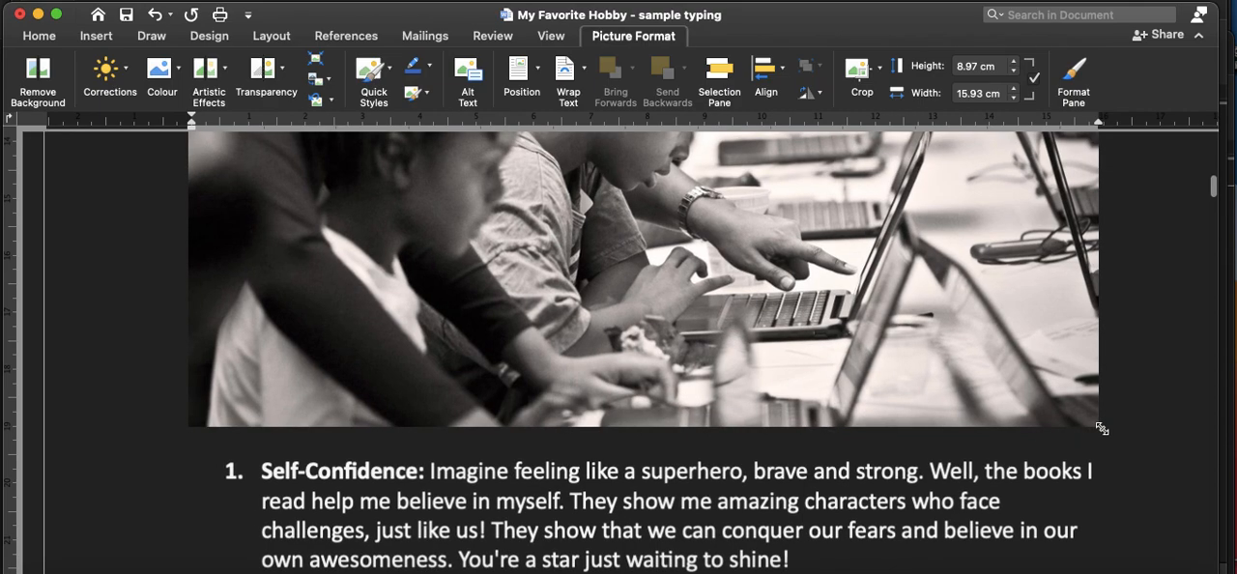
{"action": "left_click_drag", "start_coordinate": [1101, 430], "coordinate": [583, 145]}
{"action": "scroll", "coordinate": [637, 200], "scroll_direction": "up", "scroll_amount": 2}
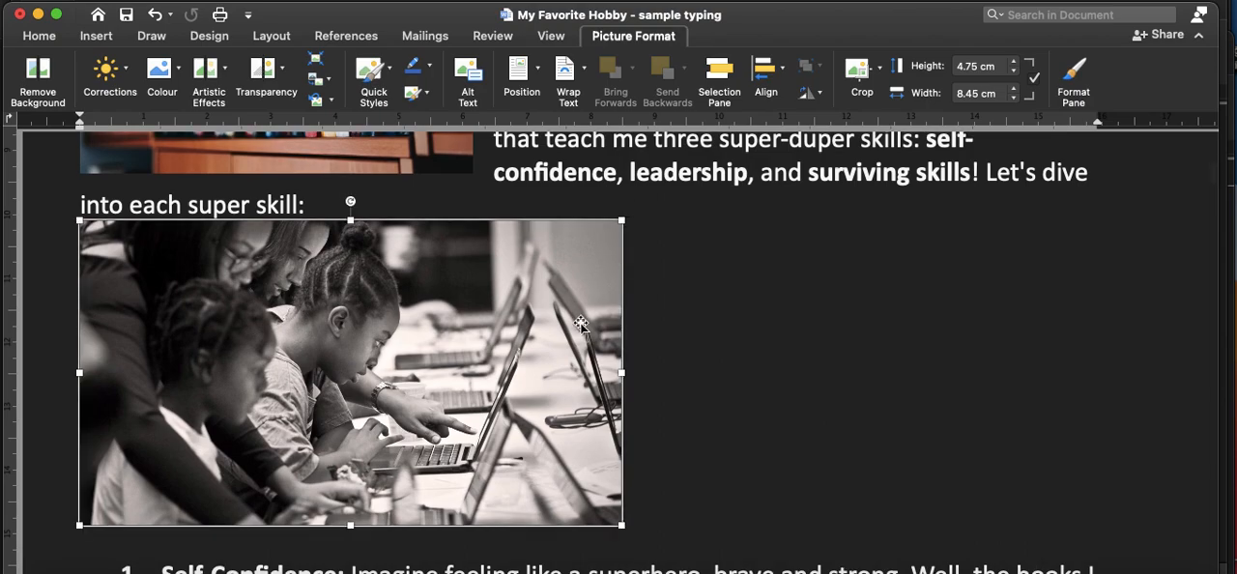
Step: Check the Photo Browser as a source for inserting pictures, and close it without inserting anything
{"action": "scroll", "coordinate": [732, 387], "scroll_direction": "down", "scroll_amount": 2}
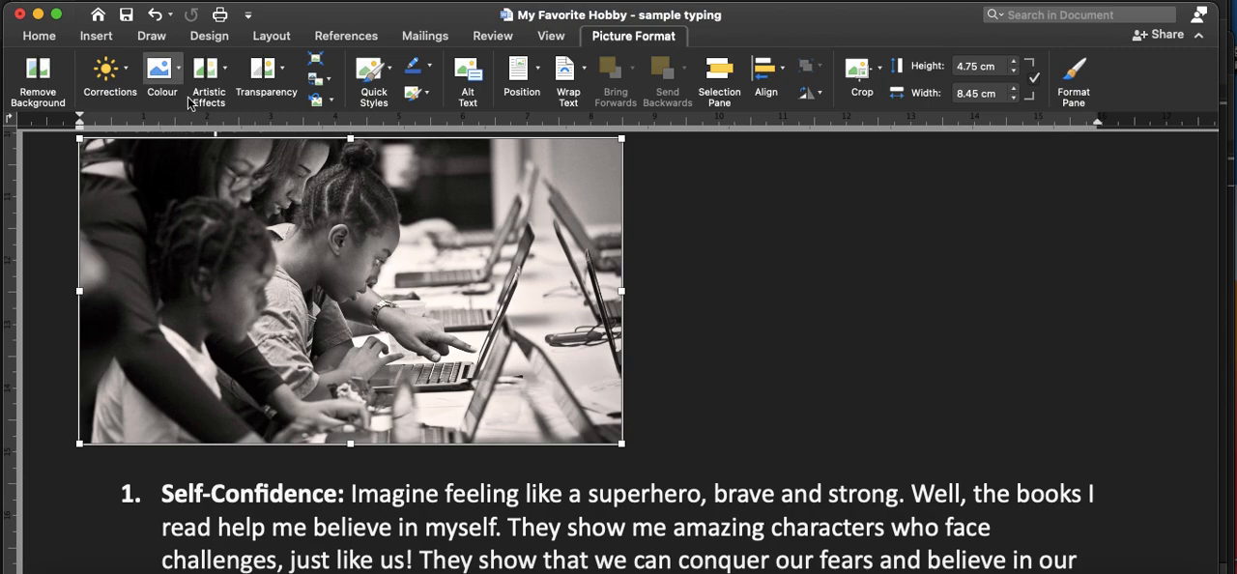
{"action": "left_click", "coordinate": [96, 39]}
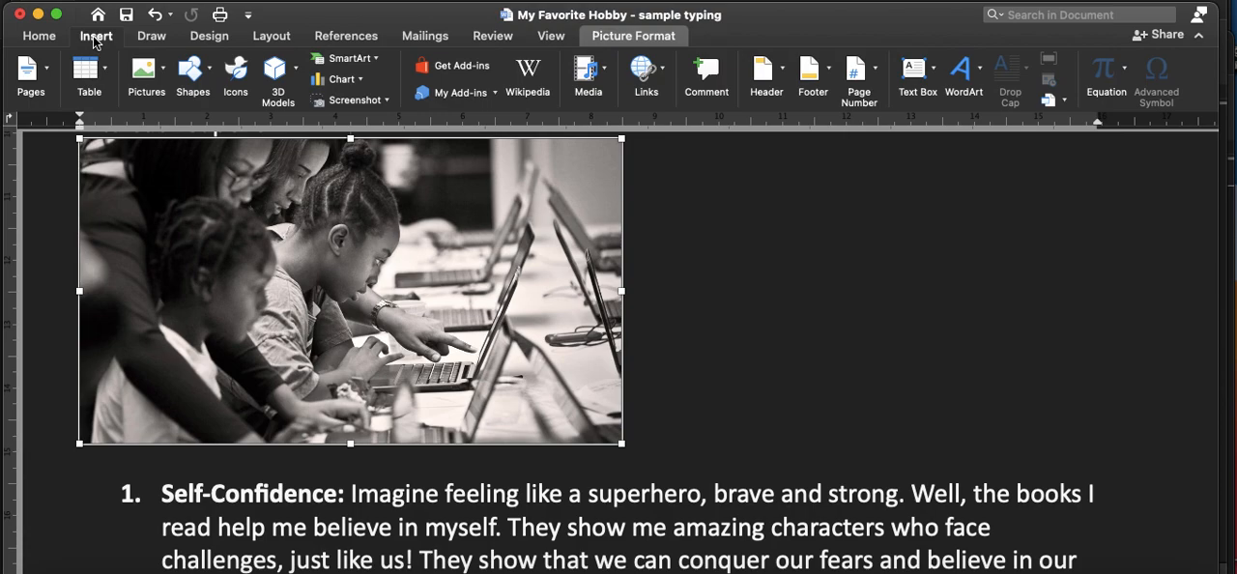
{"action": "left_click", "coordinate": [166, 73]}
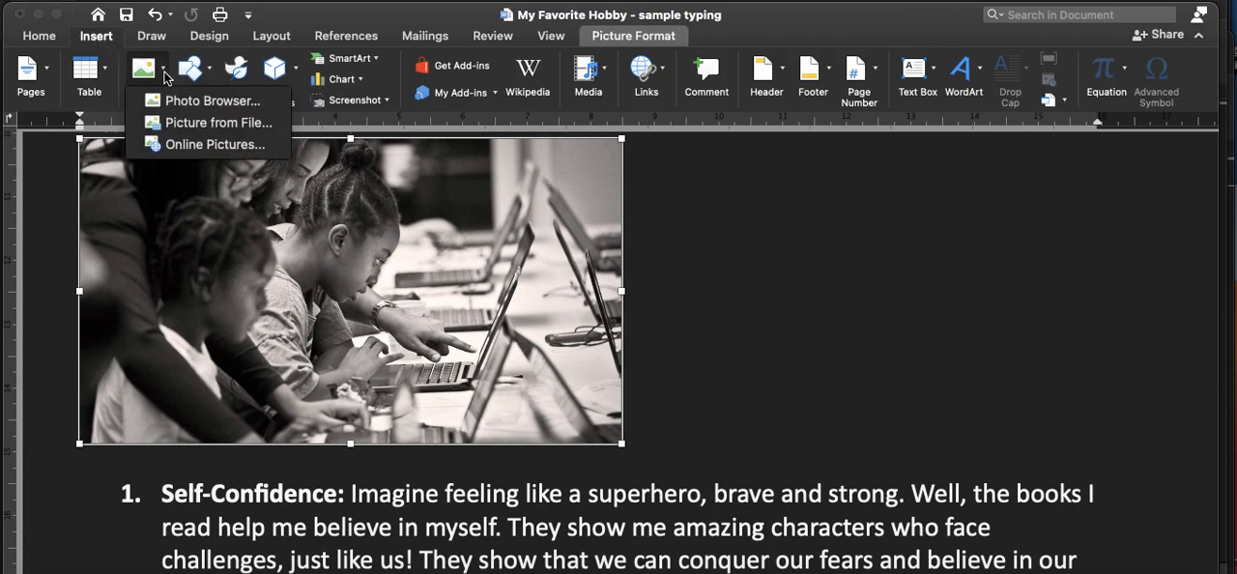
{"action": "left_click", "coordinate": [207, 104]}
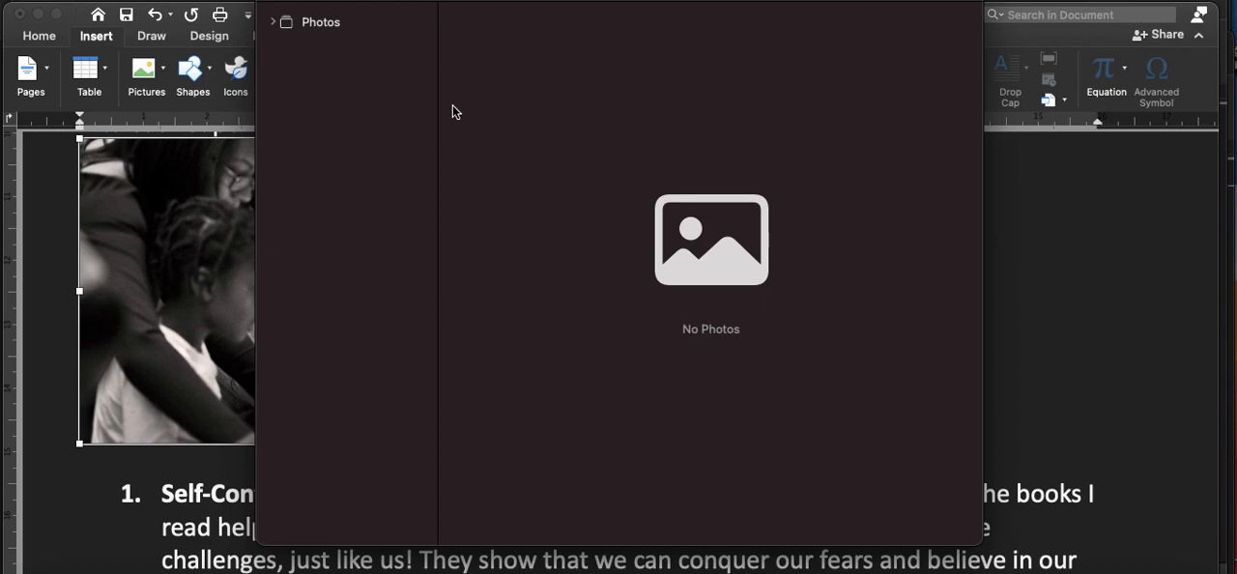
{"action": "left_click", "coordinate": [274, 0]}
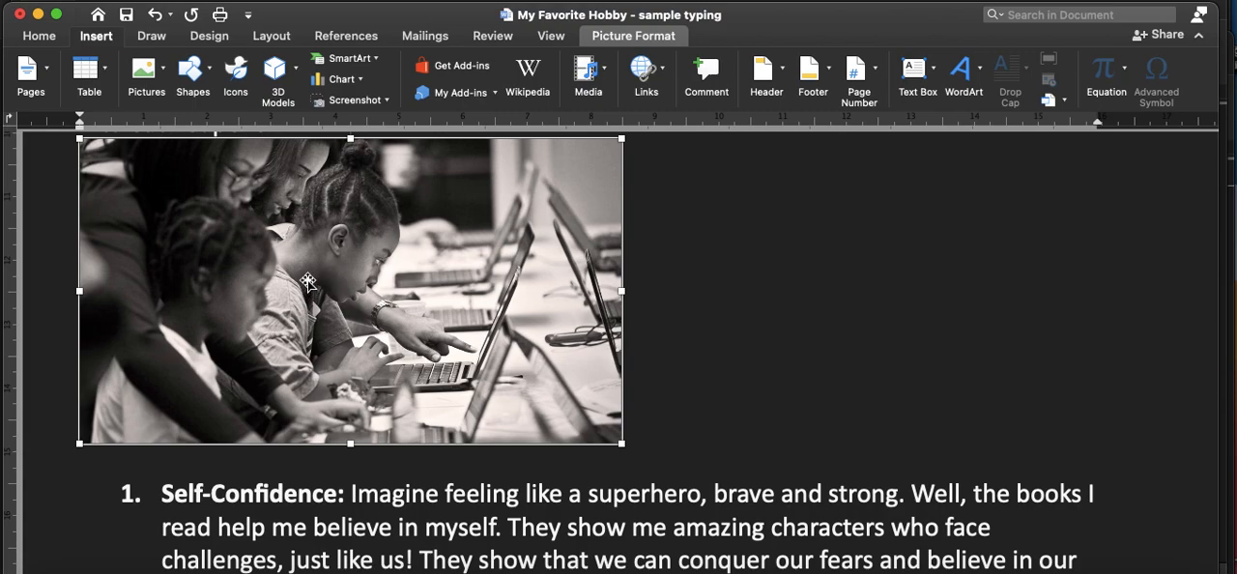
Step: Switch to Adobe Acrobat Reader and look through the slides from "Inserting images into our document" to "Lets make our document beautiful"
{"action": "key", "text": "super+Tab"}
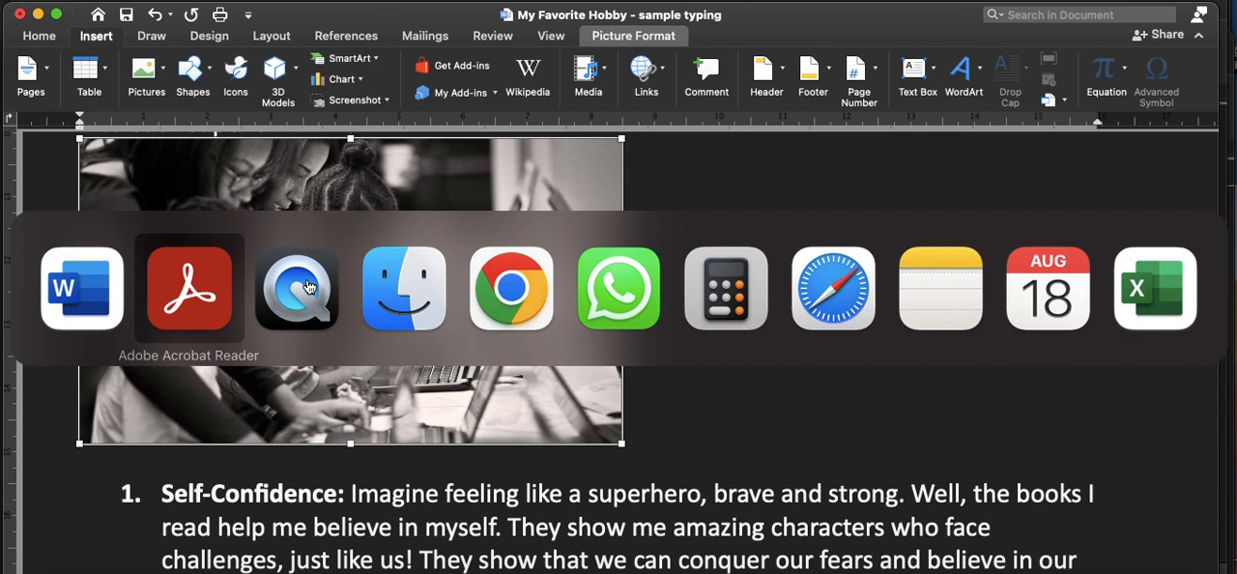
{"action": "key", "text": "super+Tab"}
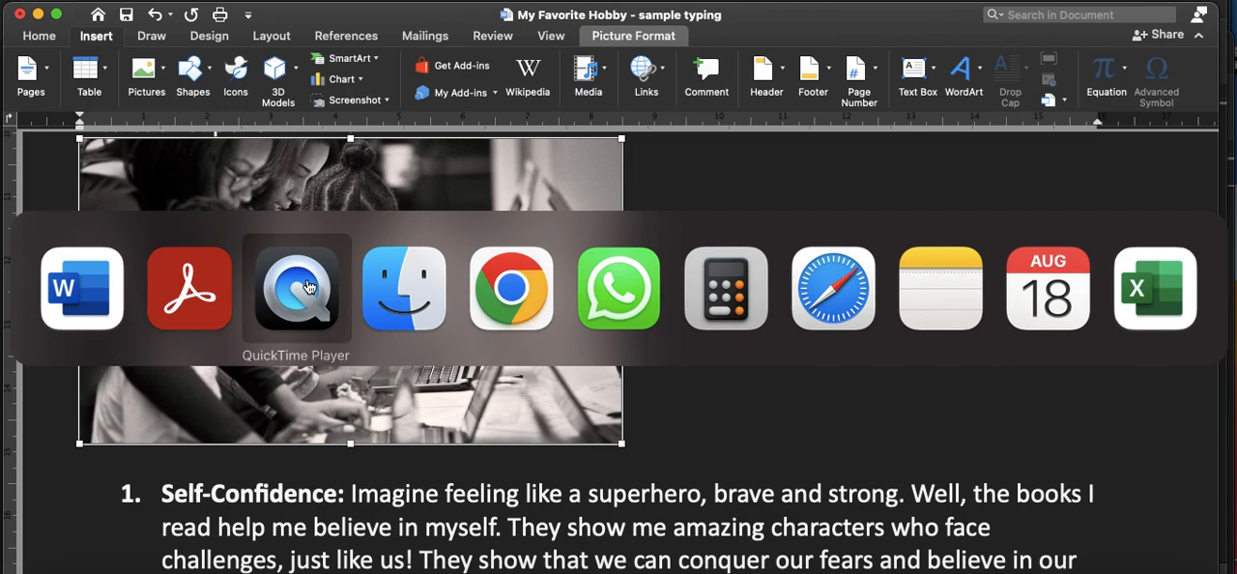
{"action": "left_click", "coordinate": [201, 286]}
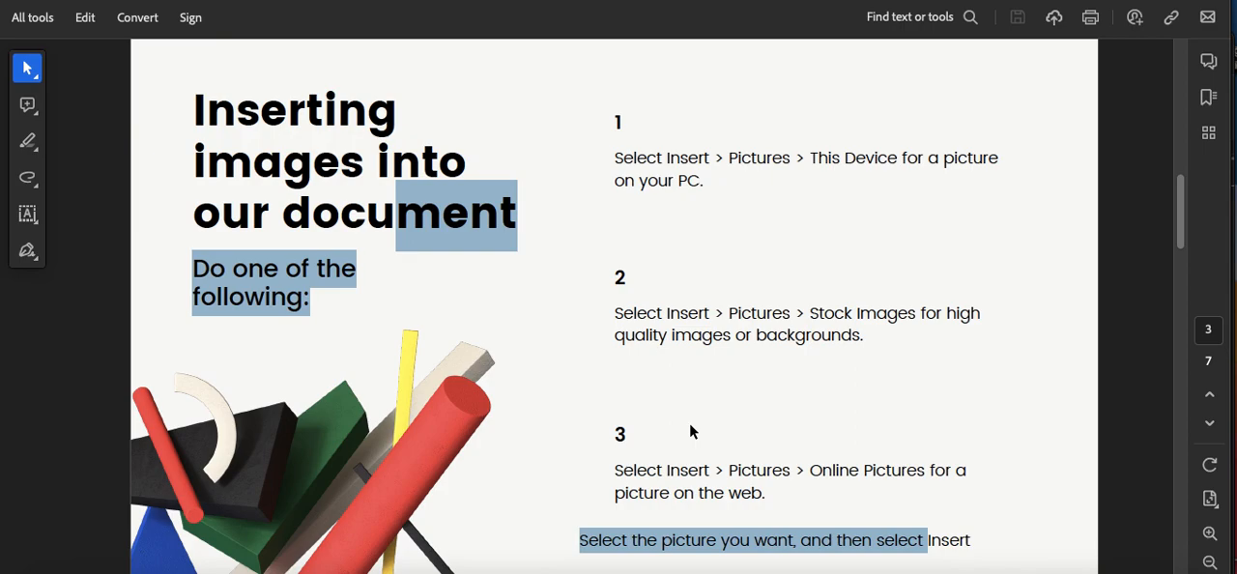
{"action": "left_click", "coordinate": [689, 423]}
{"action": "key", "text": "Right"}
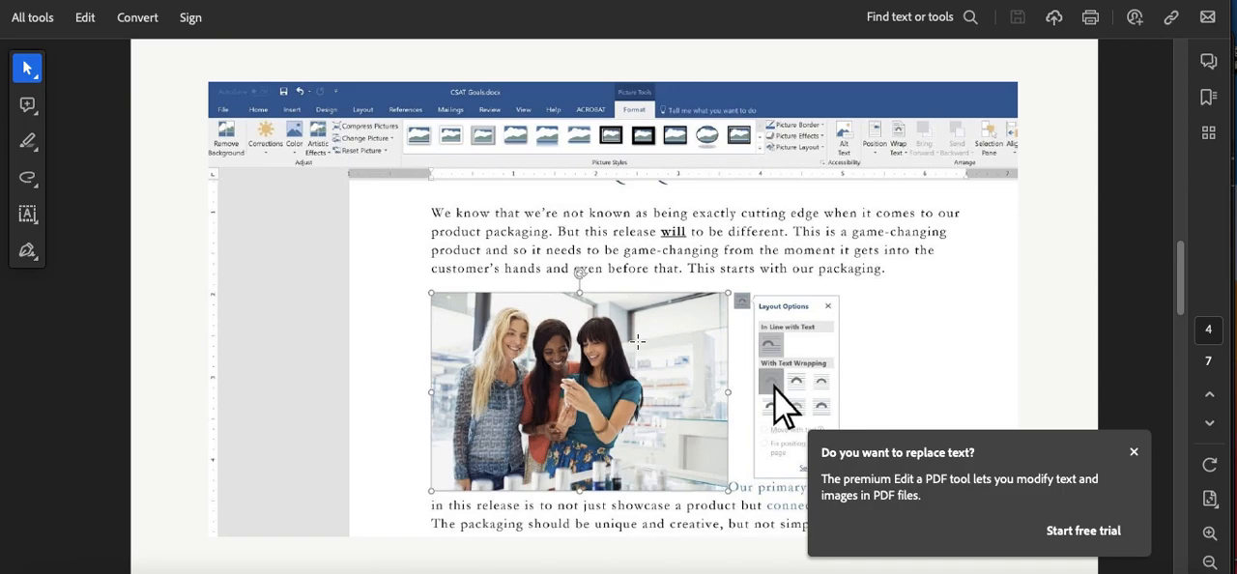
{"action": "scroll", "coordinate": [637, 341], "scroll_direction": "down", "scroll_amount": 5}
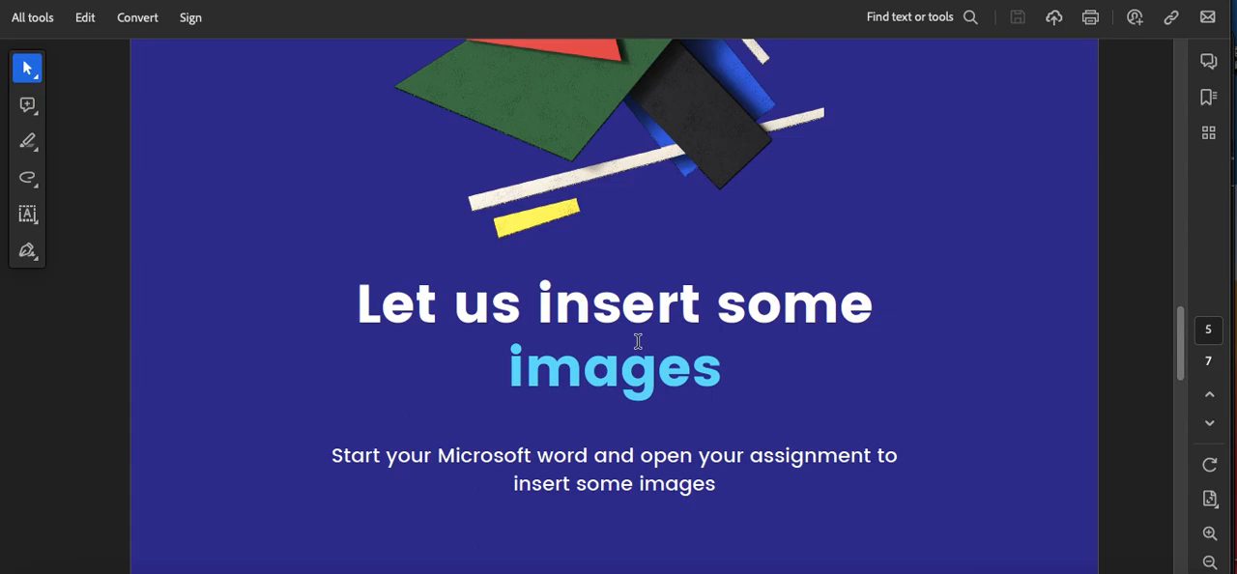
{"action": "scroll", "coordinate": [638, 341], "scroll_direction": "down", "scroll_amount": 5}
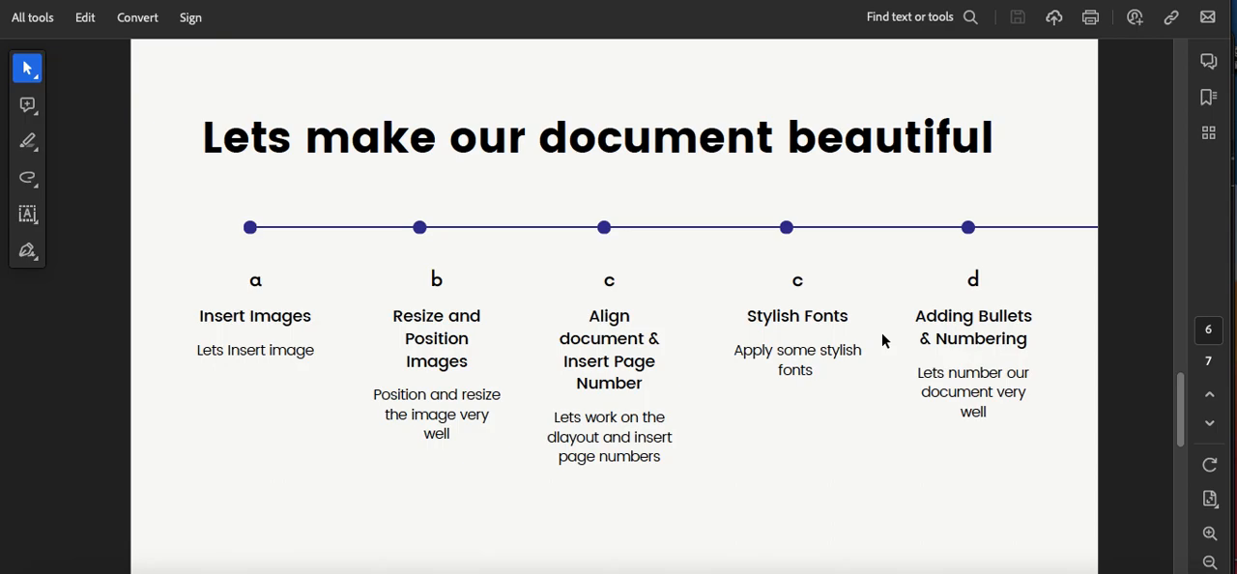
Step: Switch back to Microsoft Word and review the sample document's text, lists and images down to the dog picture
{"action": "key", "text": "super+Tab"}
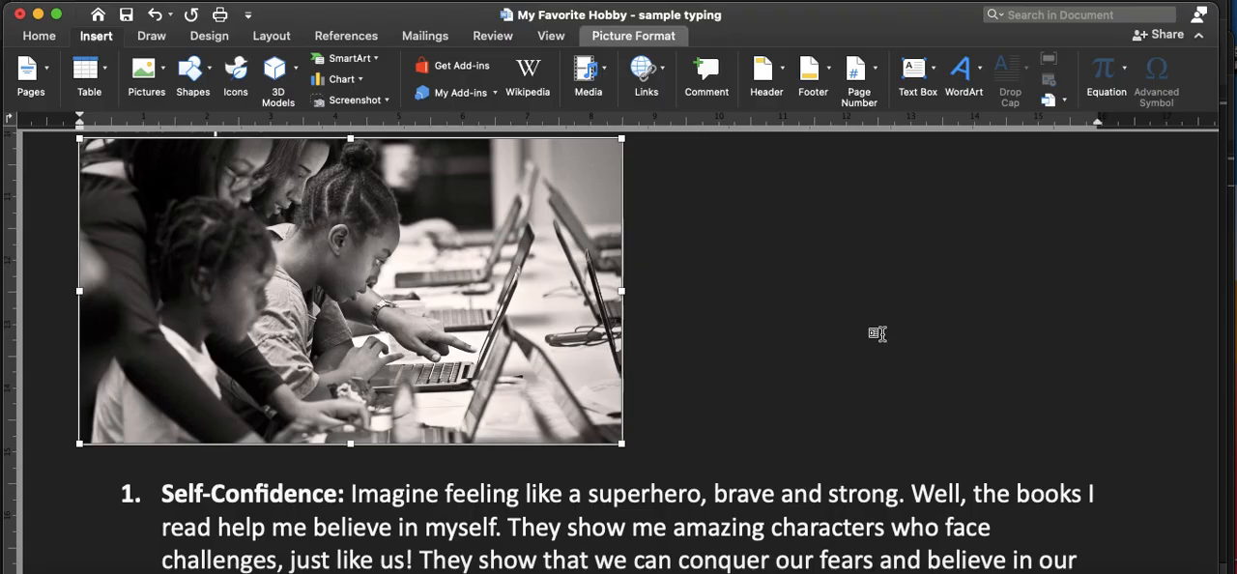
{"action": "scroll", "coordinate": [574, 452], "scroll_direction": "down", "scroll_amount": 5}
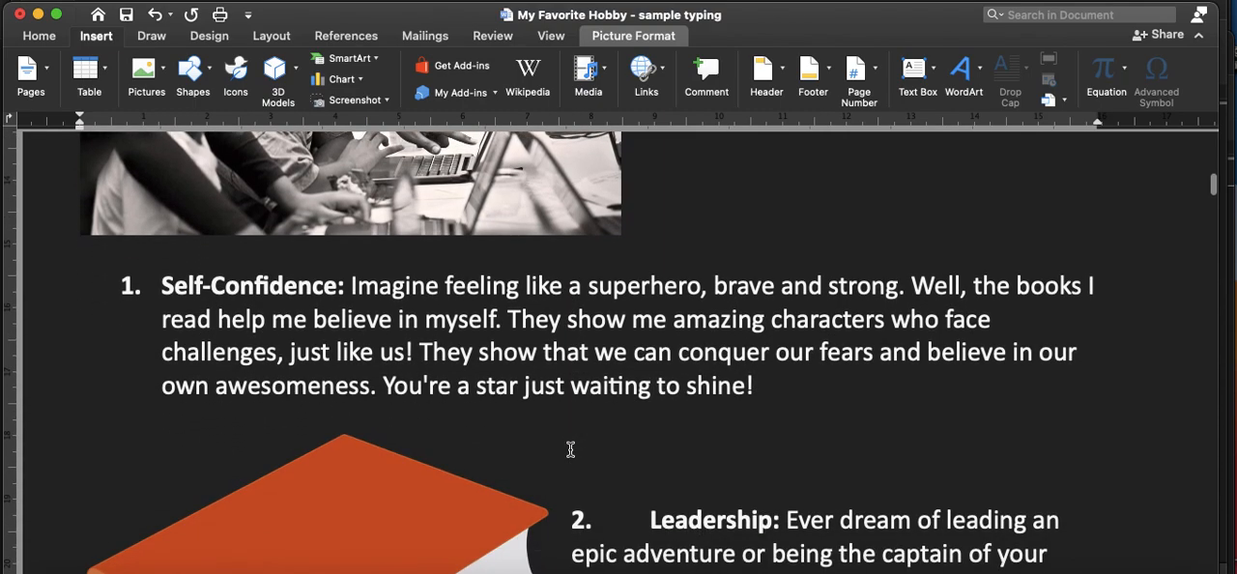
{"action": "scroll", "coordinate": [570, 449], "scroll_direction": "down", "scroll_amount": 15}
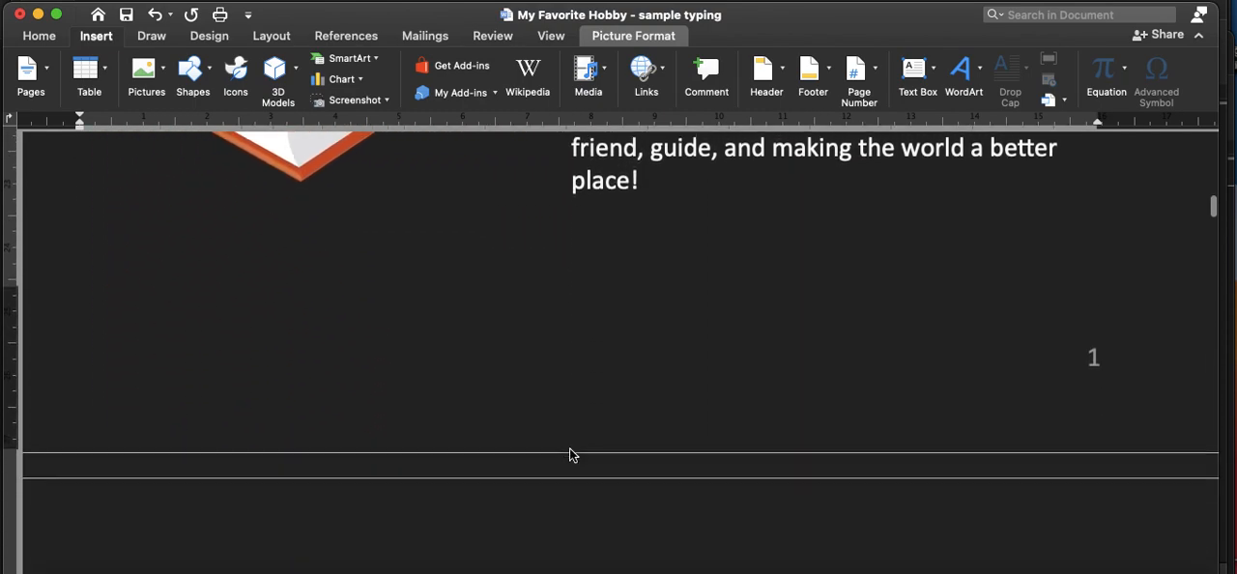
{"action": "scroll", "coordinate": [570, 449], "scroll_direction": "down", "scroll_amount": 12}
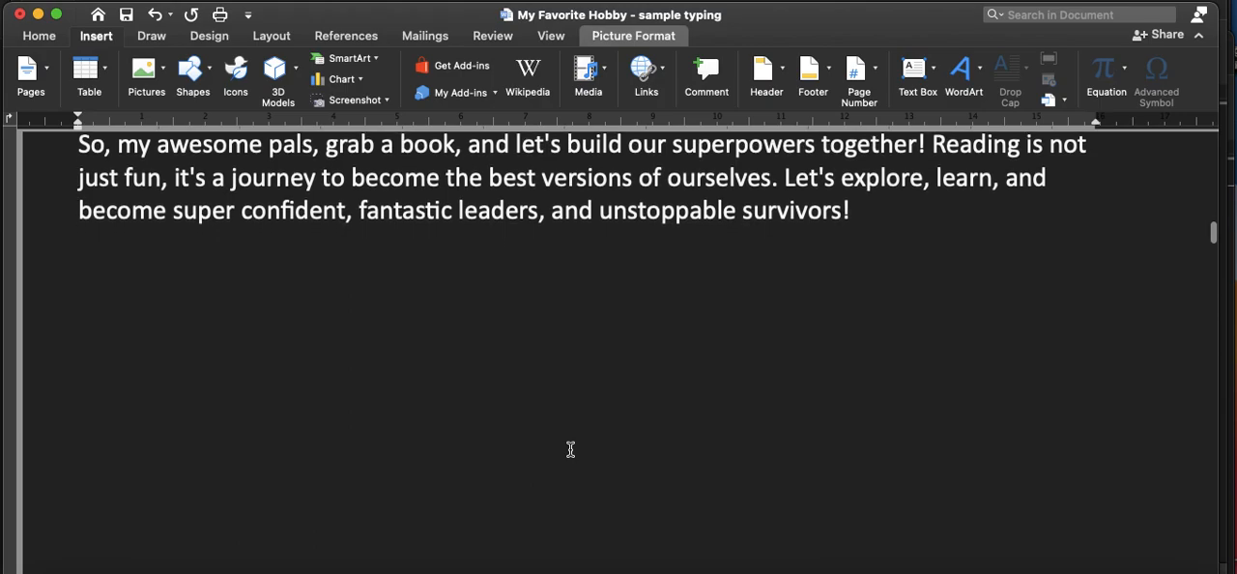
{"action": "scroll", "coordinate": [570, 450], "scroll_direction": "down", "scroll_amount": 12}
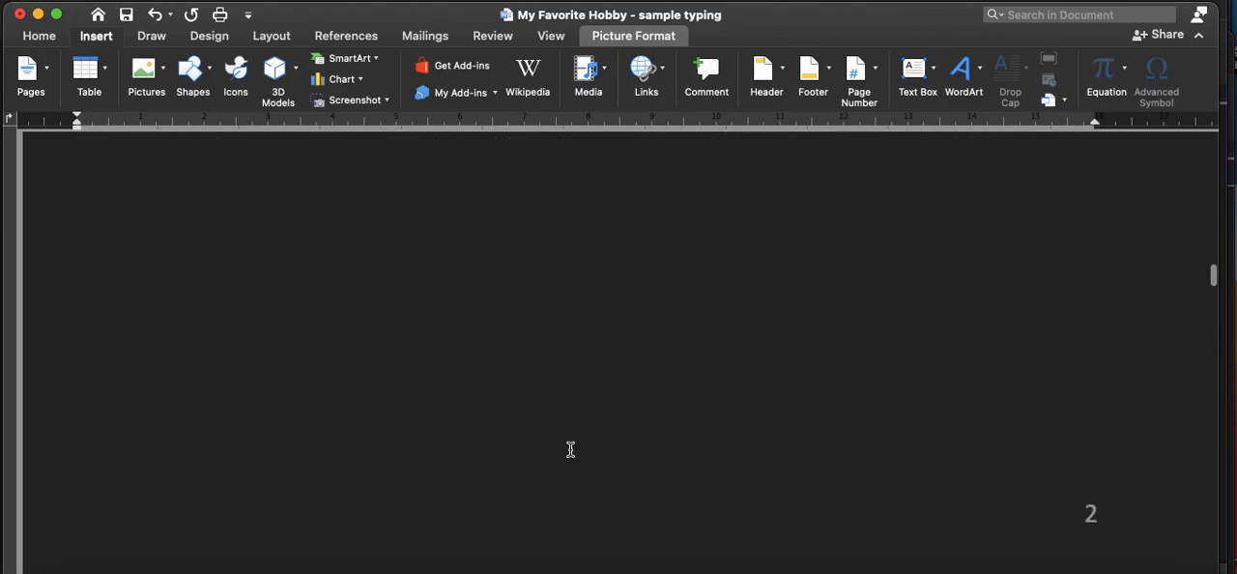
{"action": "scroll", "coordinate": [570, 449], "scroll_direction": "down", "scroll_amount": 20}
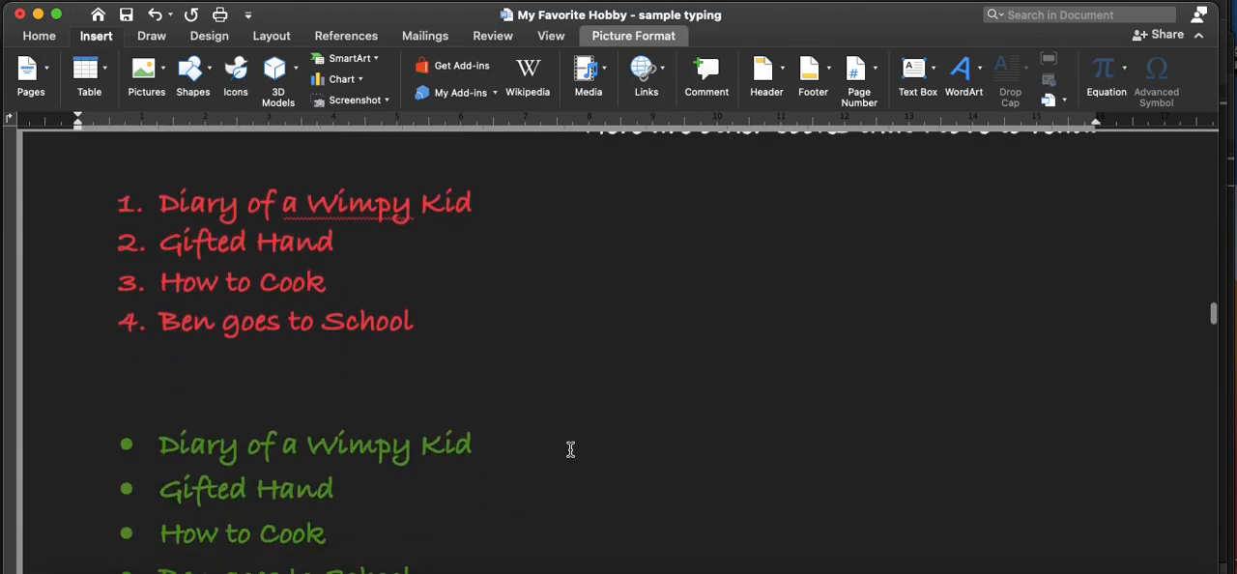
{"action": "scroll", "coordinate": [570, 450], "scroll_direction": "down", "scroll_amount": 15}
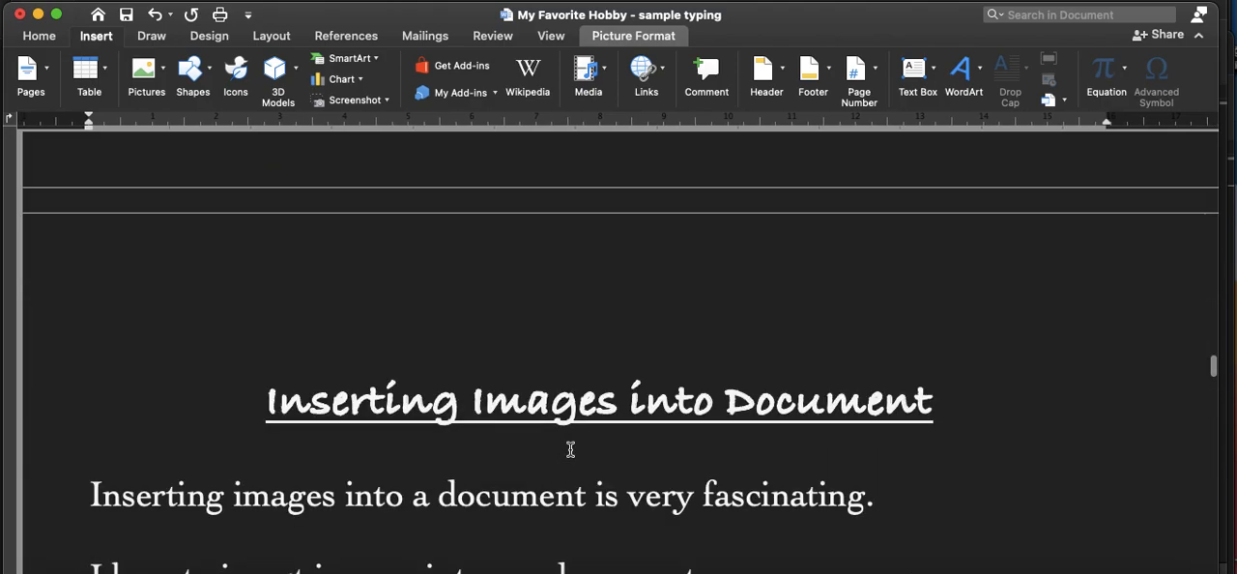
{"action": "scroll", "coordinate": [570, 449], "scroll_direction": "down", "scroll_amount": 10}
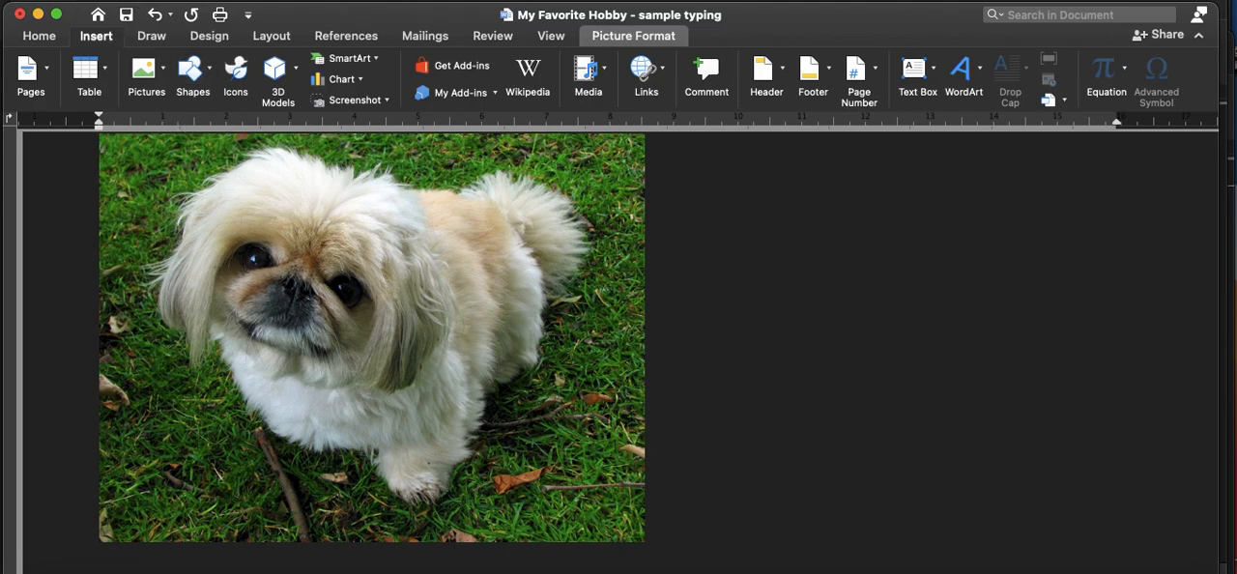
Step: Create a new blank document and save it as "Practice" in Word Document (.docx) format
{"action": "left_click", "coordinate": [107, 0]}
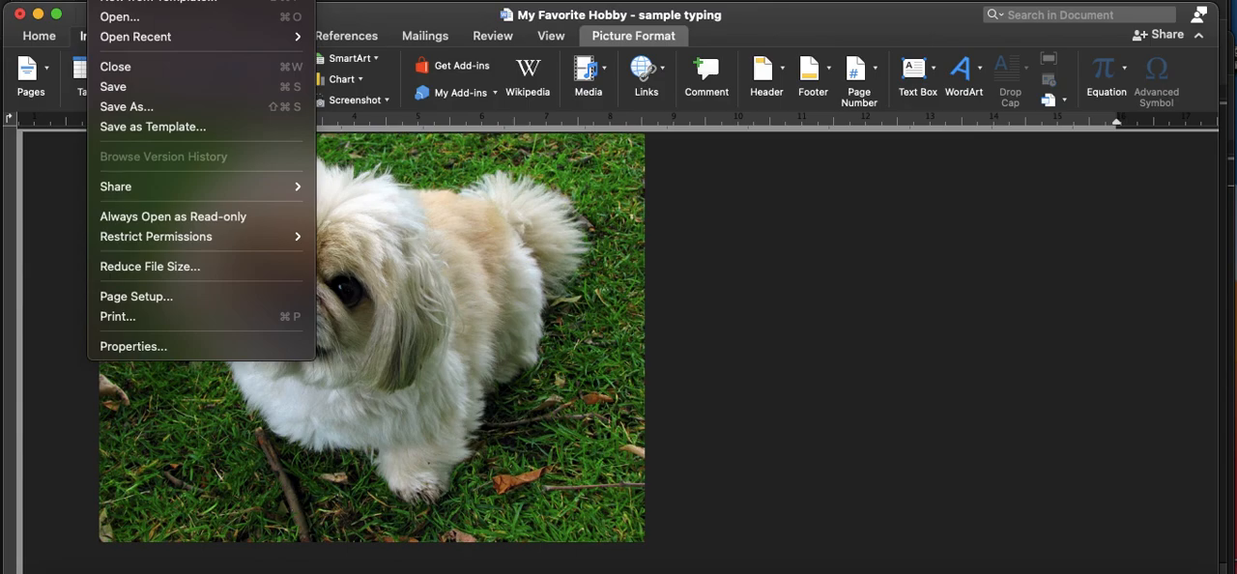
{"action": "key", "text": "Escape"}
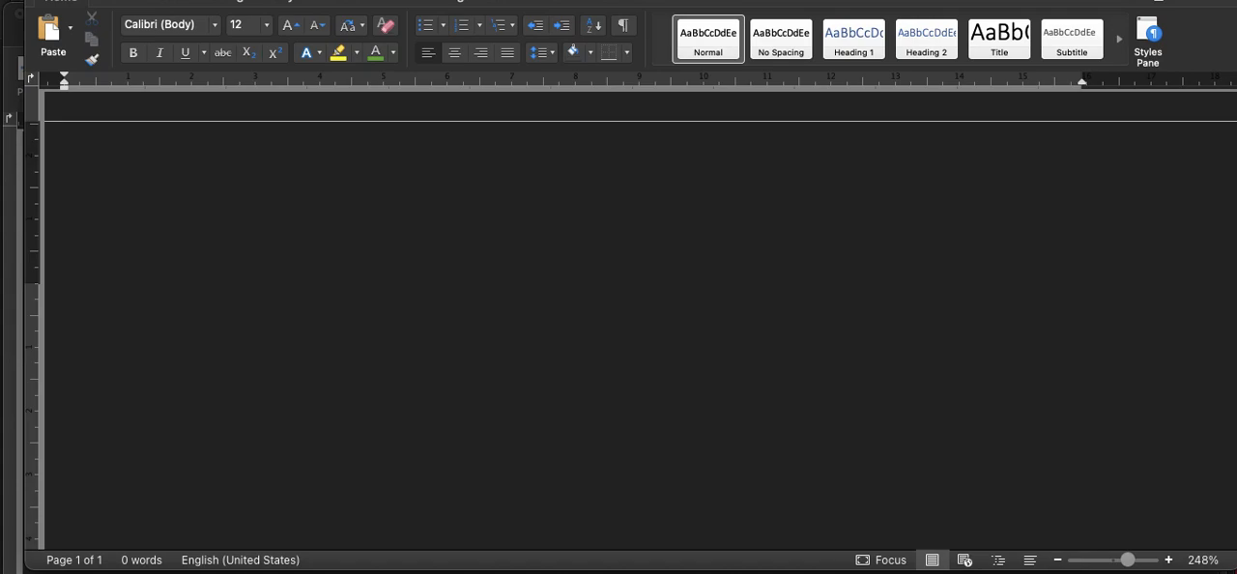
{"action": "left_click", "coordinate": [103, 0]}
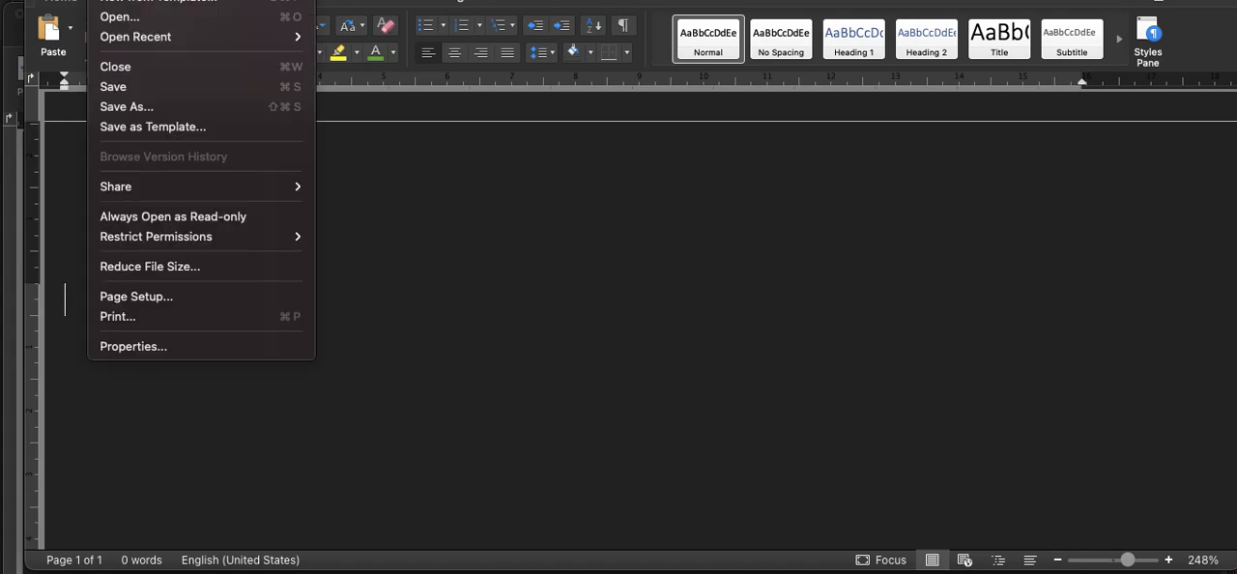
{"action": "left_click", "coordinate": [120, 108]}
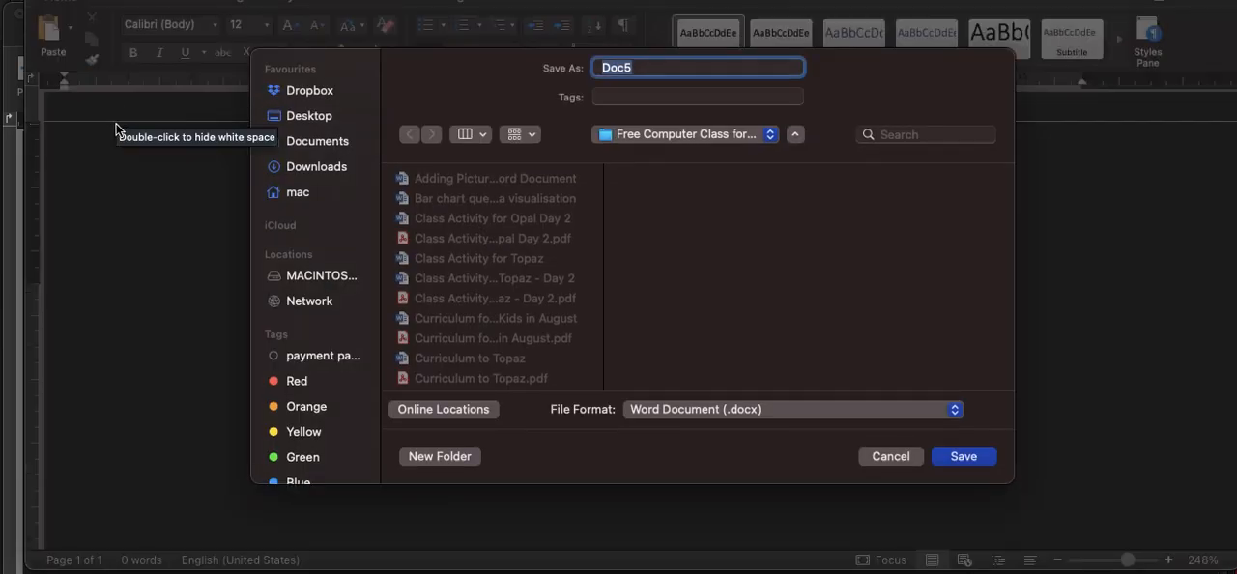
{"action": "type", "text": "Practice"}
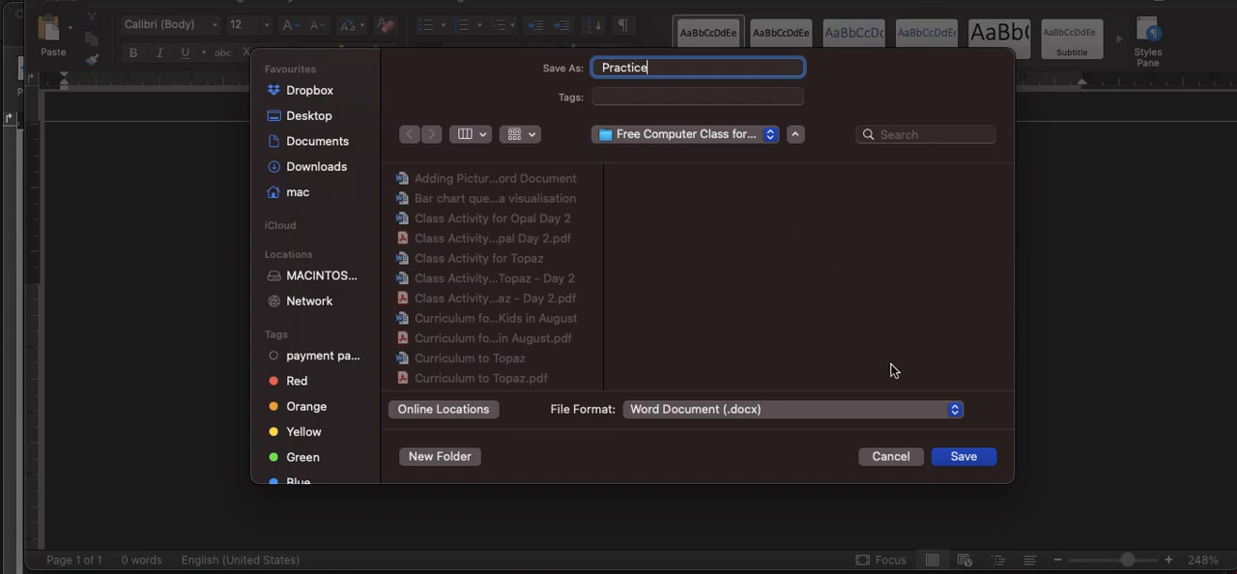
{"action": "left_click", "coordinate": [963, 457]}
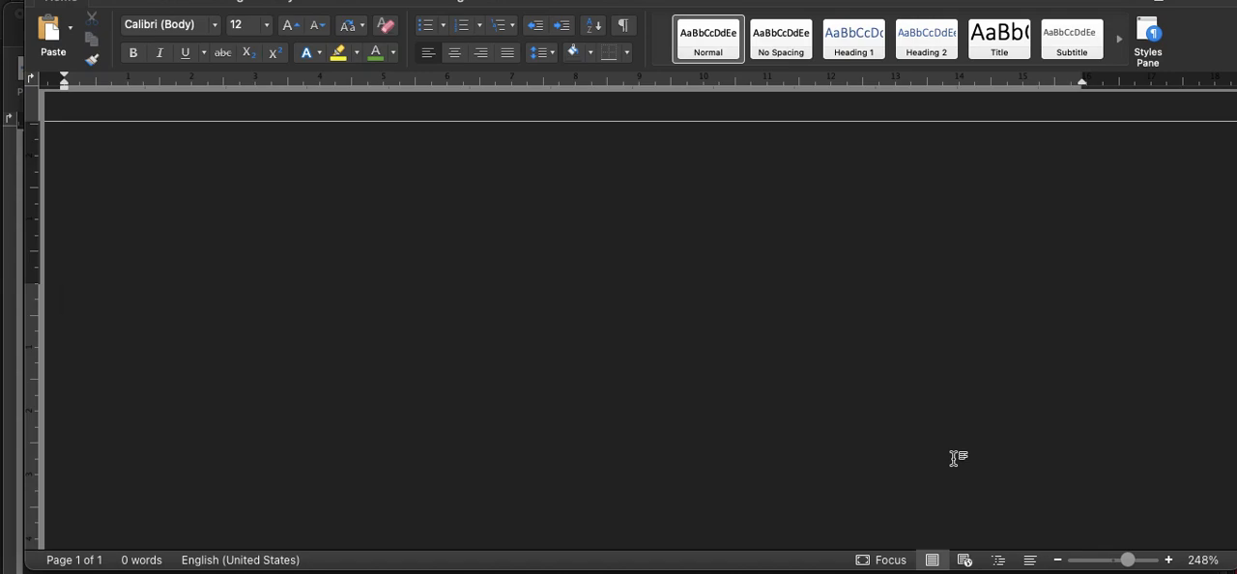
Step: Enter the heading "My Hobby", leave a blank line, and start the paragraph with "I love to listen to music"
{"action": "type", "text": "My Hobby"}
{"action": "key", "text": "Return"}
{"action": "key", "text": "Return"}
{"action": "type", "text": "I love to "}
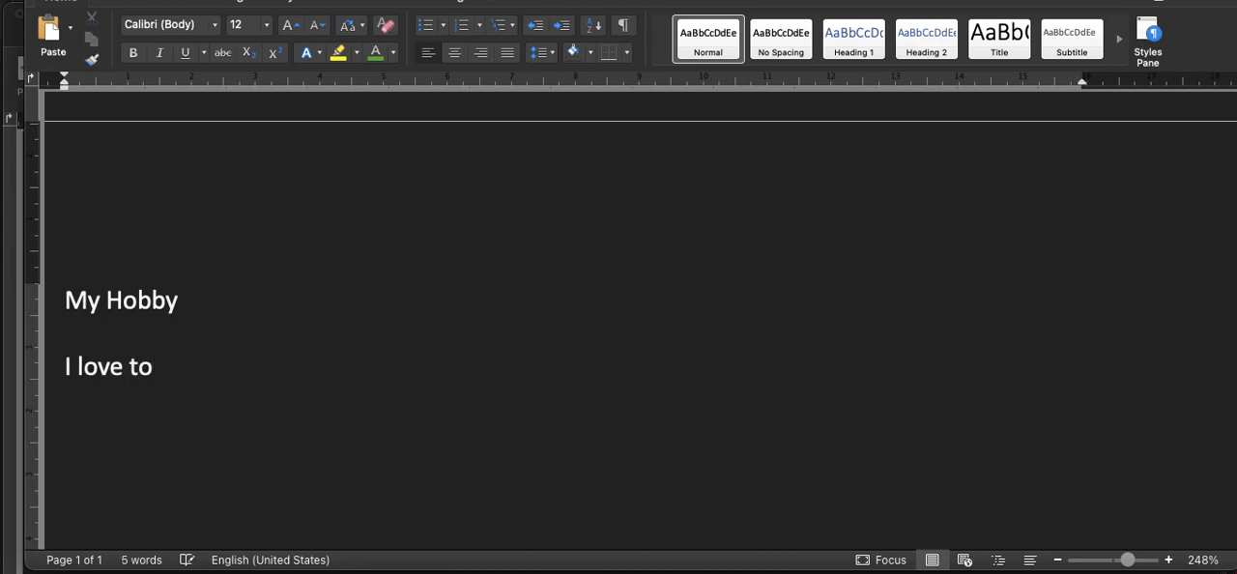
{"action": "type", "text": "listen to mus"}
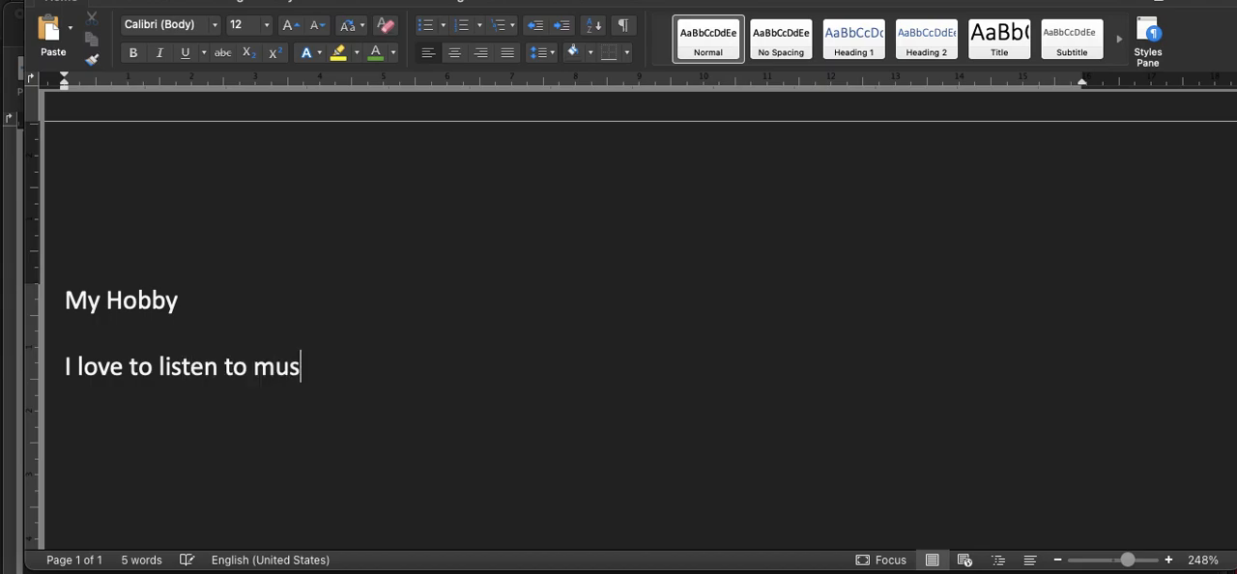
{"action": "type", "text": "ic. I love the"}
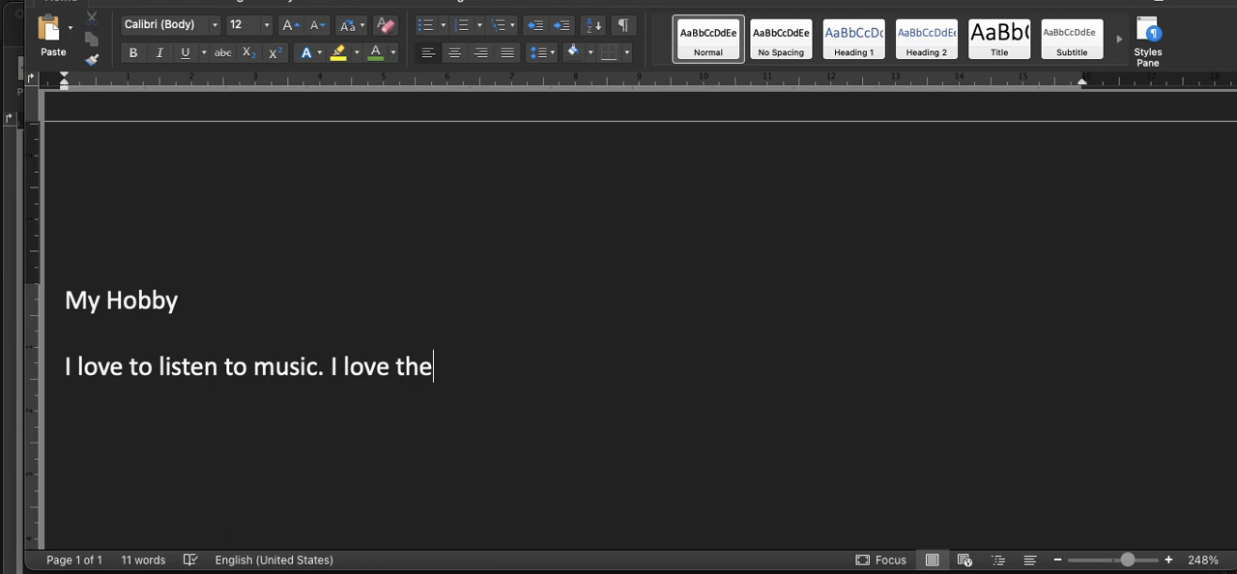
{"action": "key", "text": "BackSpace"}
{"action": "key", "text": "BackSpace"}
{"action": "key", "text": "BackSpace"}
{"action": "key", "text": "BackSpace"}
{"action": "key", "text": "BackSpace"}
{"action": "key", "text": "BackSpace"}
{"action": "key", "text": "BackSpace"}
{"action": "key", "text": "BackSpace"}
{"action": "key", "text": "BackSpace"}
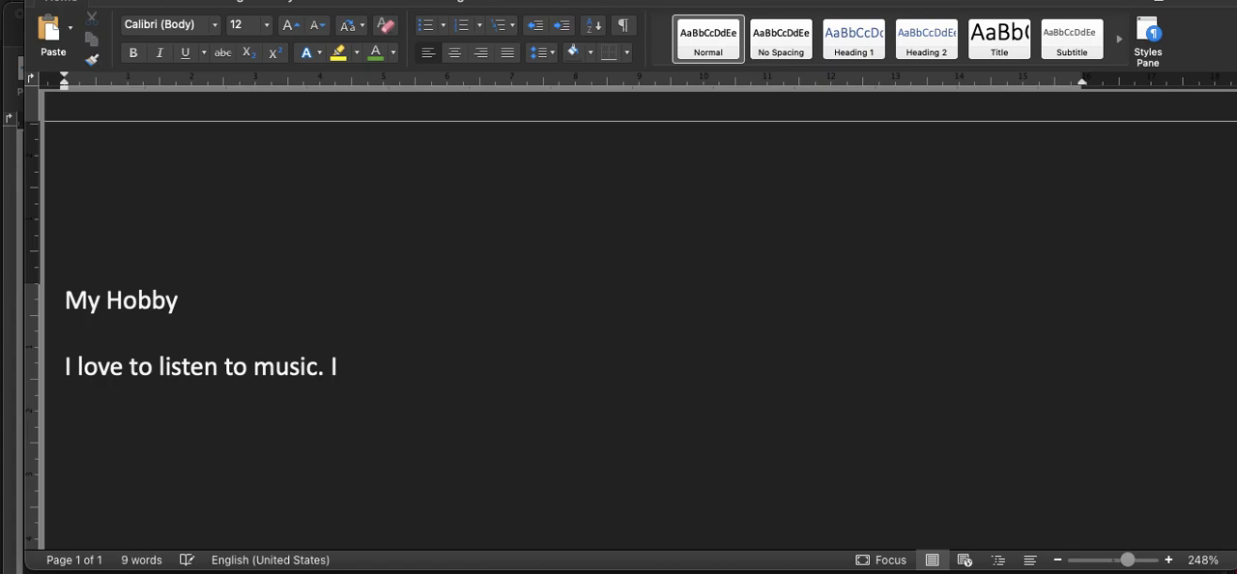
{"action": "key", "text": "BackSpace"}
{"action": "key", "text": "BackSpace"}
{"action": "key", "text": "BackSpace"}
{"action": "key", "text": "BackSpace"}
Step: Continue the sentence after "music" with "and I enjoy it more when I am driving."
{"action": "type", "text": "and I e"}
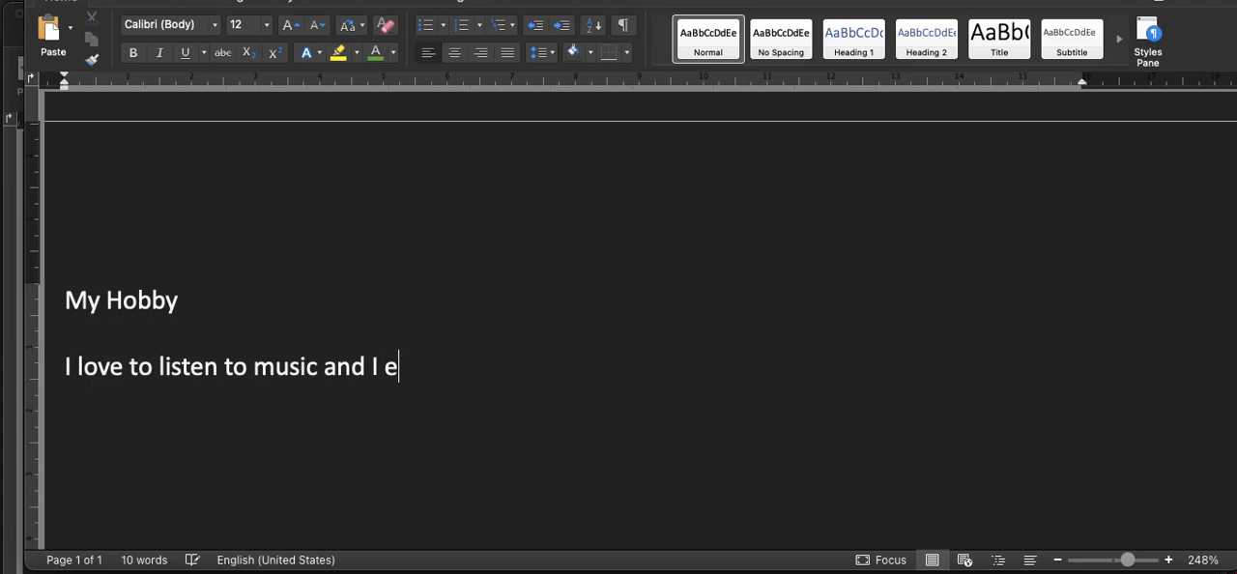
{"action": "type", "text": "njoy it mor"}
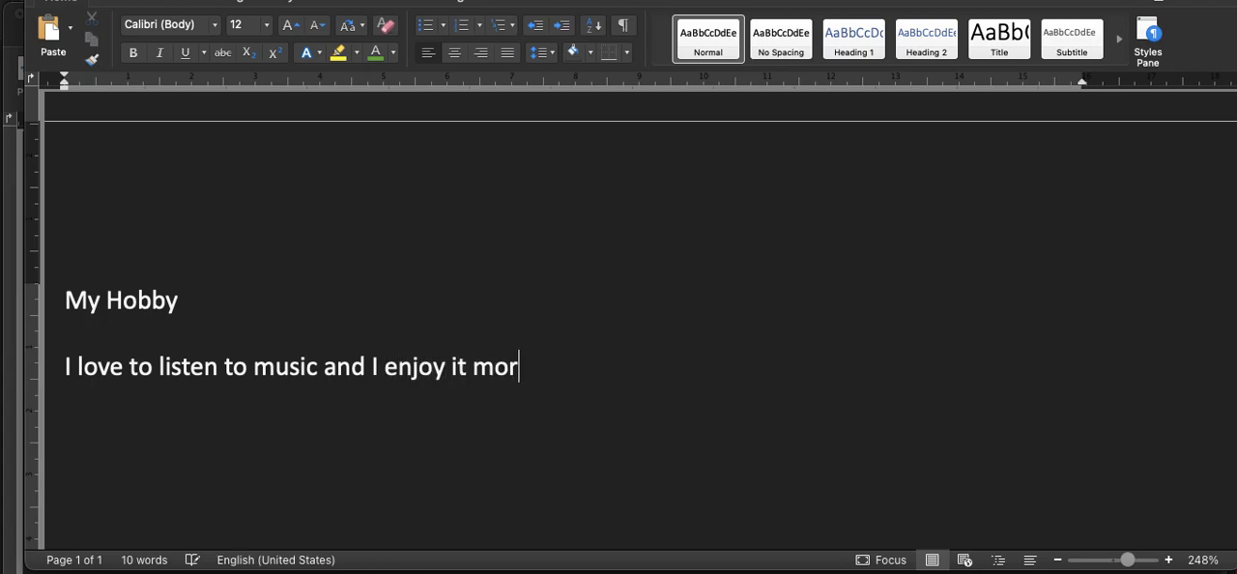
{"action": "type", "text": "e when I "}
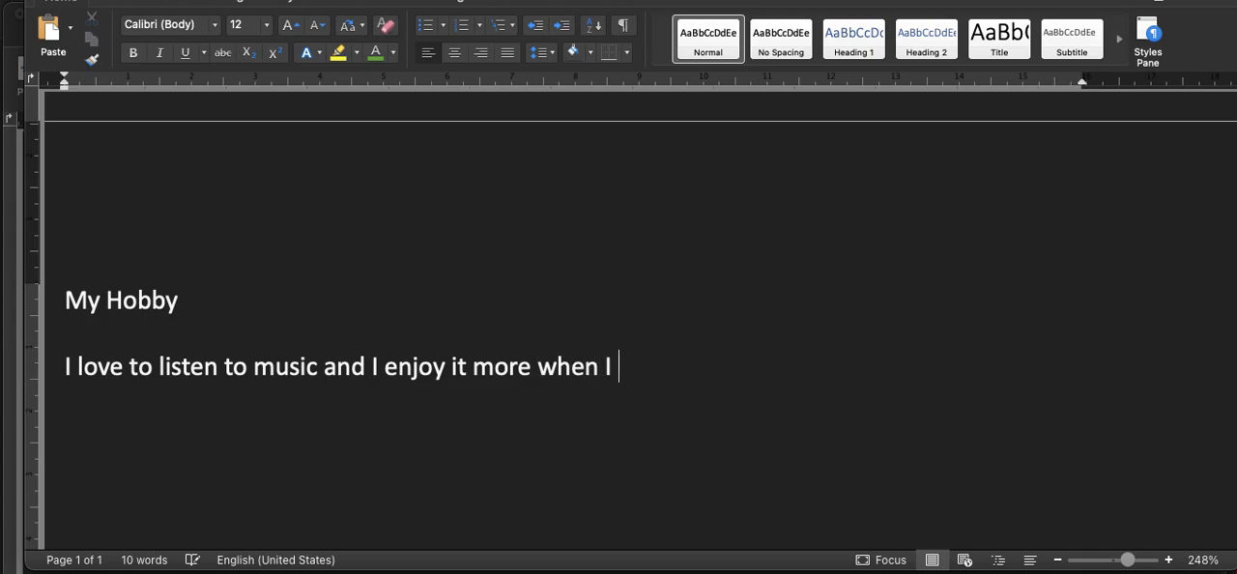
{"action": "type", "text": "am driving. I also listen to mu"}
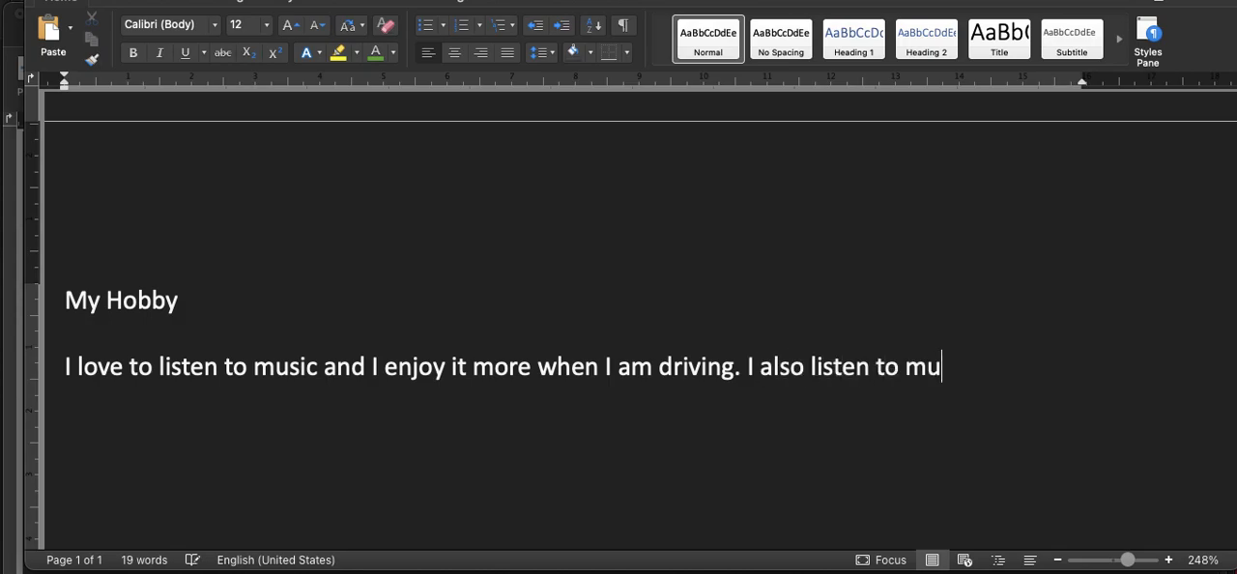
{"action": "type", "text": "sic when I a"}
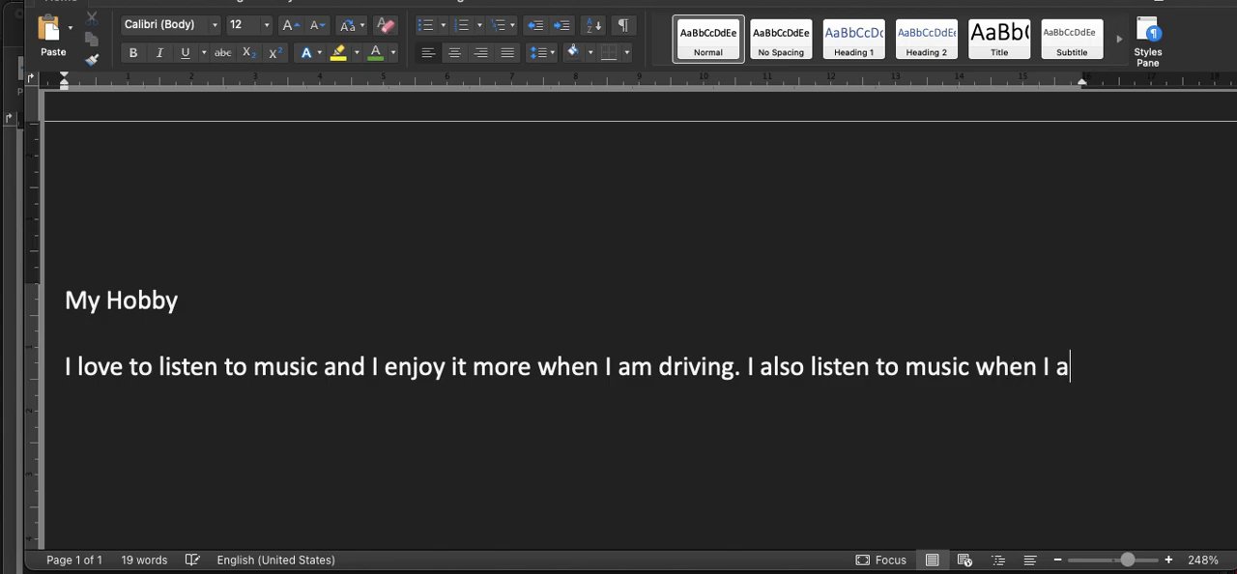
{"action": "type", "text": "m bore"}
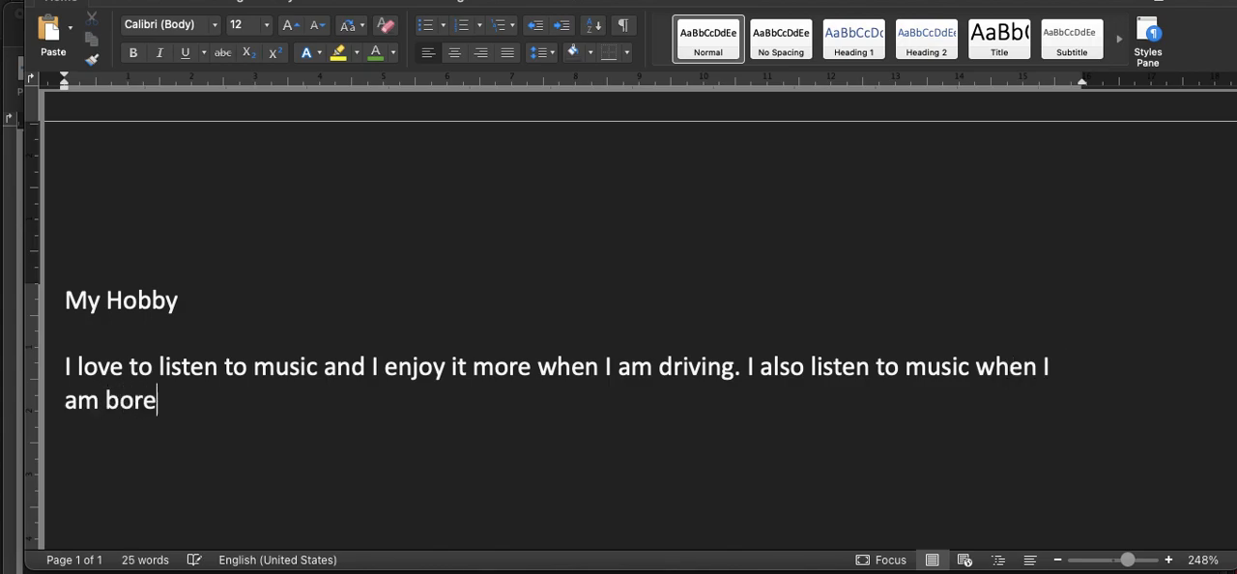
{"action": "type", "text": "d."}
Step: Add one extra blank line between the "My Hobby" heading and the paragraph
{"action": "left_click", "coordinate": [180, 303]}
{"action": "key", "text": "Return"}
{"action": "key", "text": "Return"}
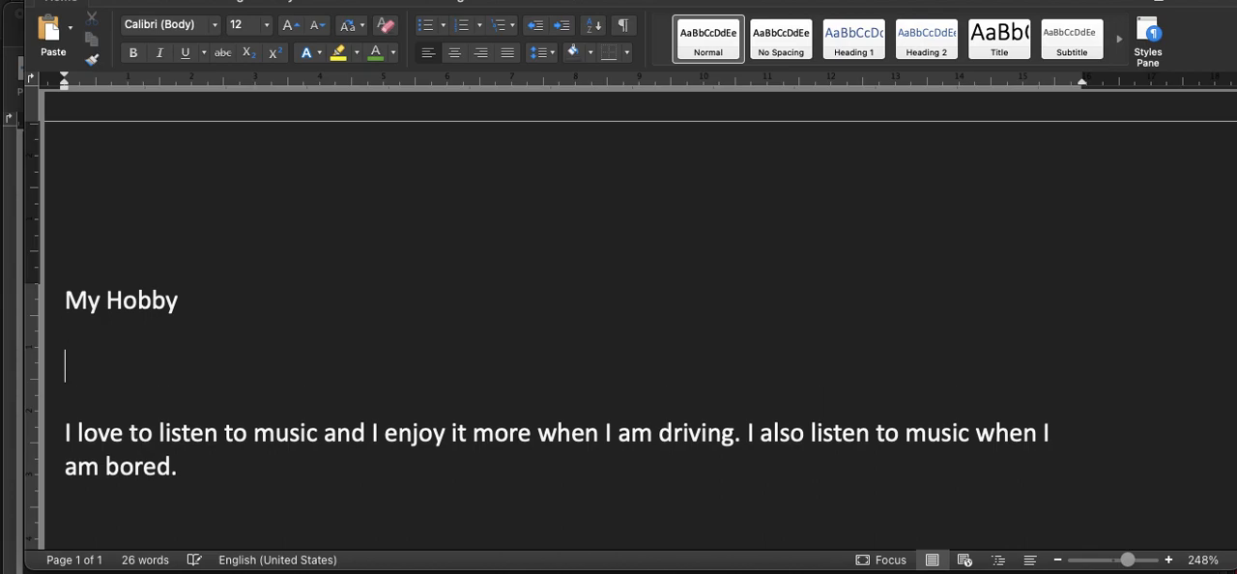
{"action": "type", "text": "my"}
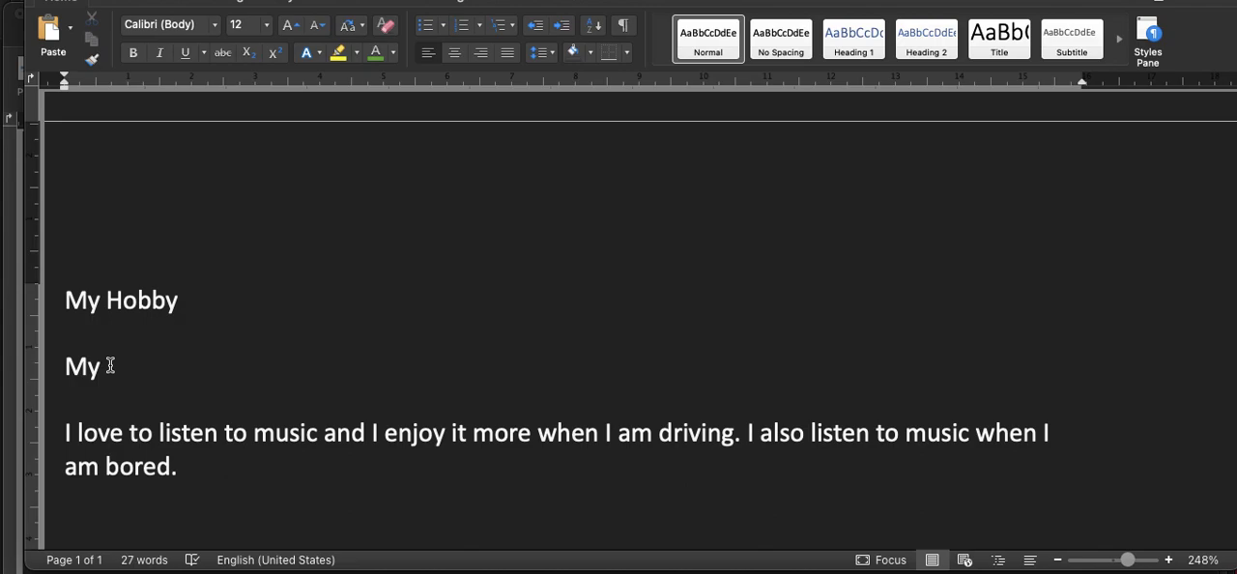
{"action": "key", "text": "BackSpace"}
{"action": "key", "text": "BackSpace"}
{"action": "key", "text": "BackSpace"}
{"action": "key", "text": "BackSpace"}
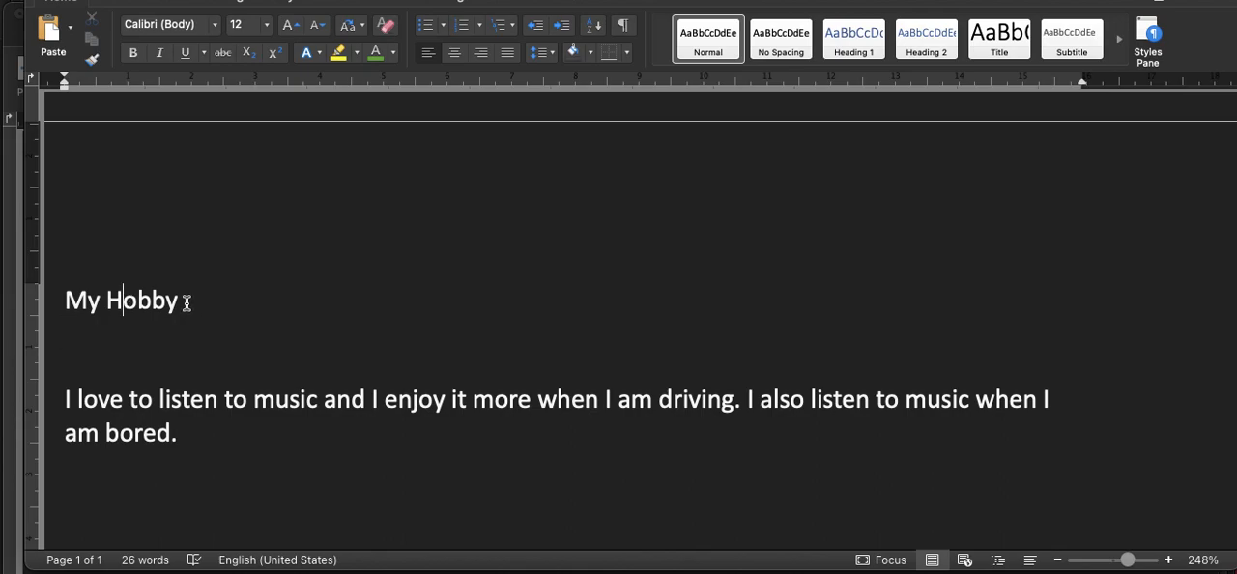
Step: Try centred, right and justified alignment in turn on the "My Hobby" heading
{"action": "left_click", "coordinate": [123, 297]}
{"action": "left_click", "coordinate": [454, 53]}
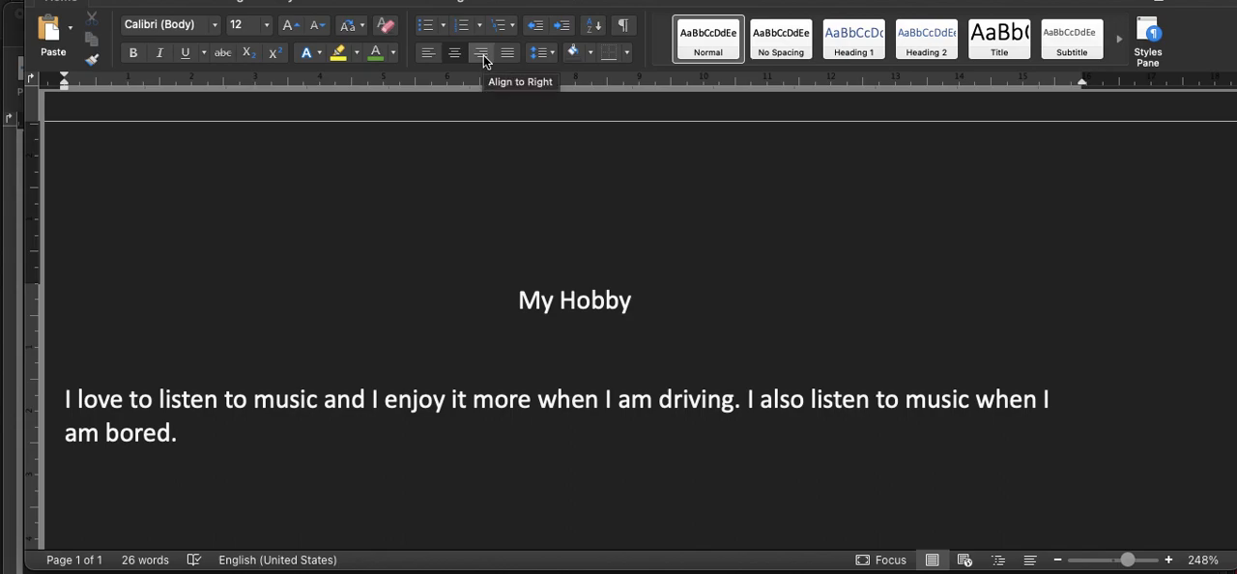
{"action": "left_click", "coordinate": [482, 54]}
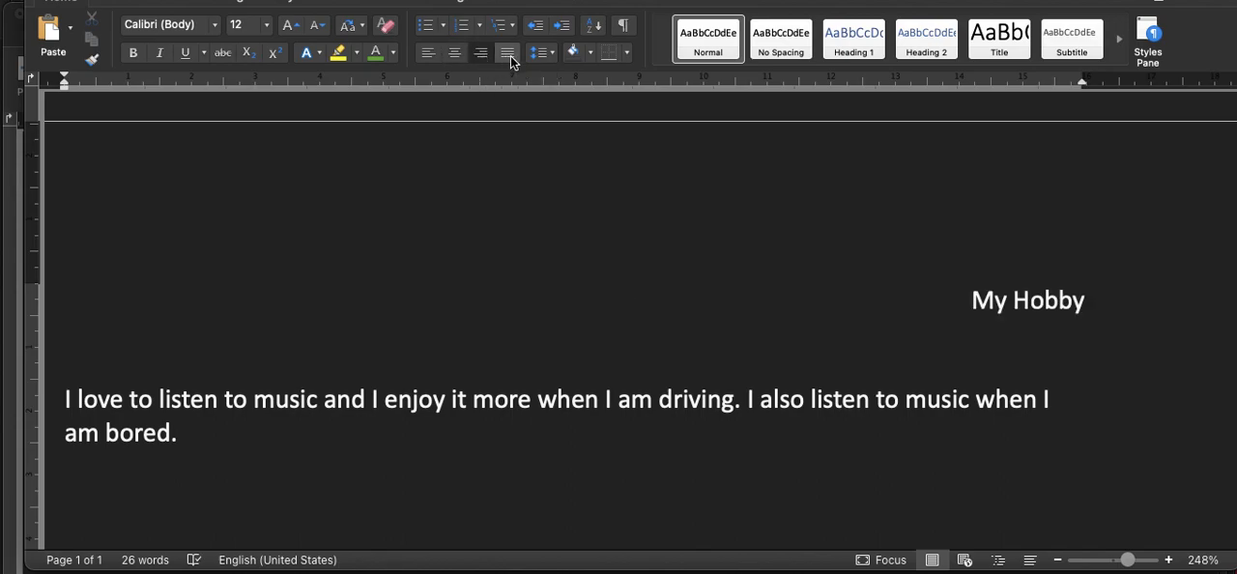
{"action": "left_click", "coordinate": [511, 58]}
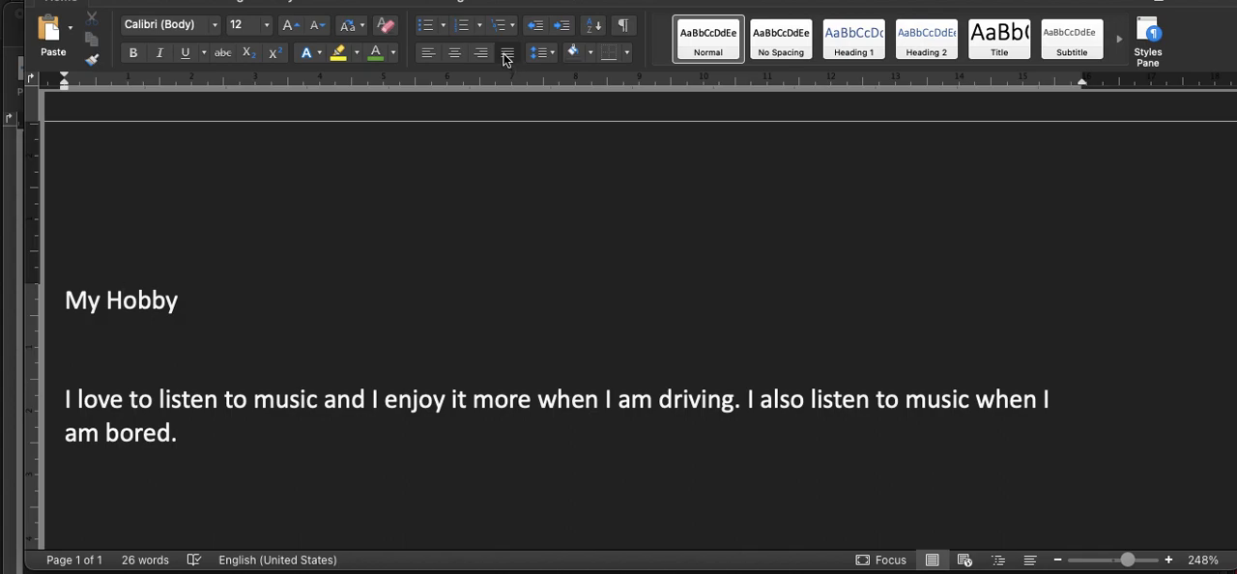
{"action": "scroll", "coordinate": [449, 298], "scroll_direction": "up", "scroll_amount": 1}
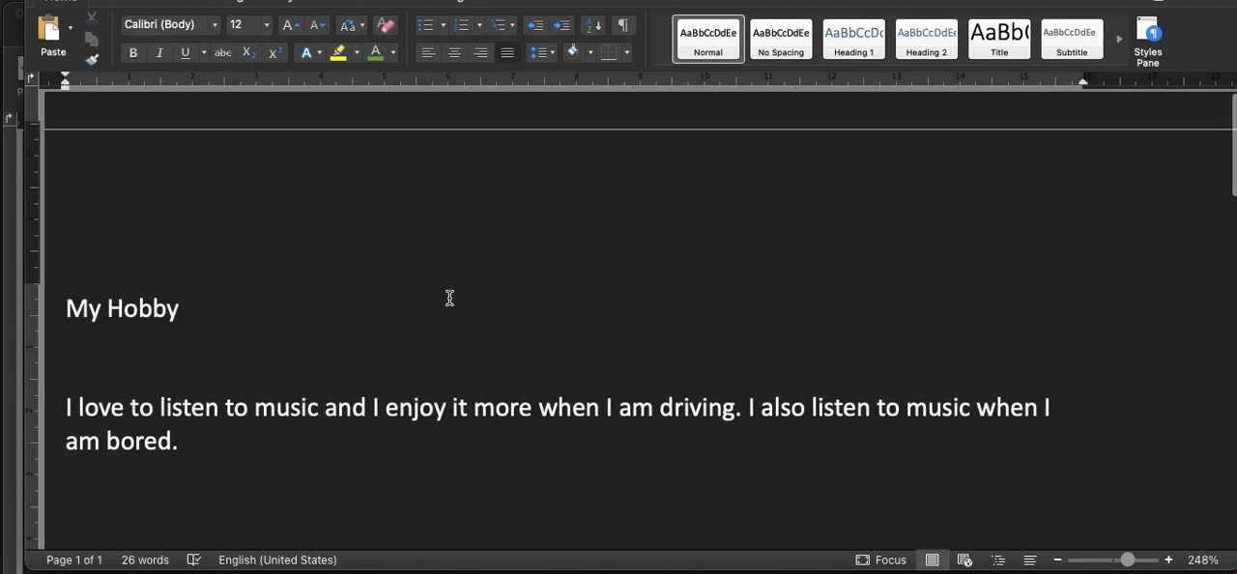
{"action": "scroll", "coordinate": [449, 298], "scroll_direction": "down", "scroll_amount": 2}
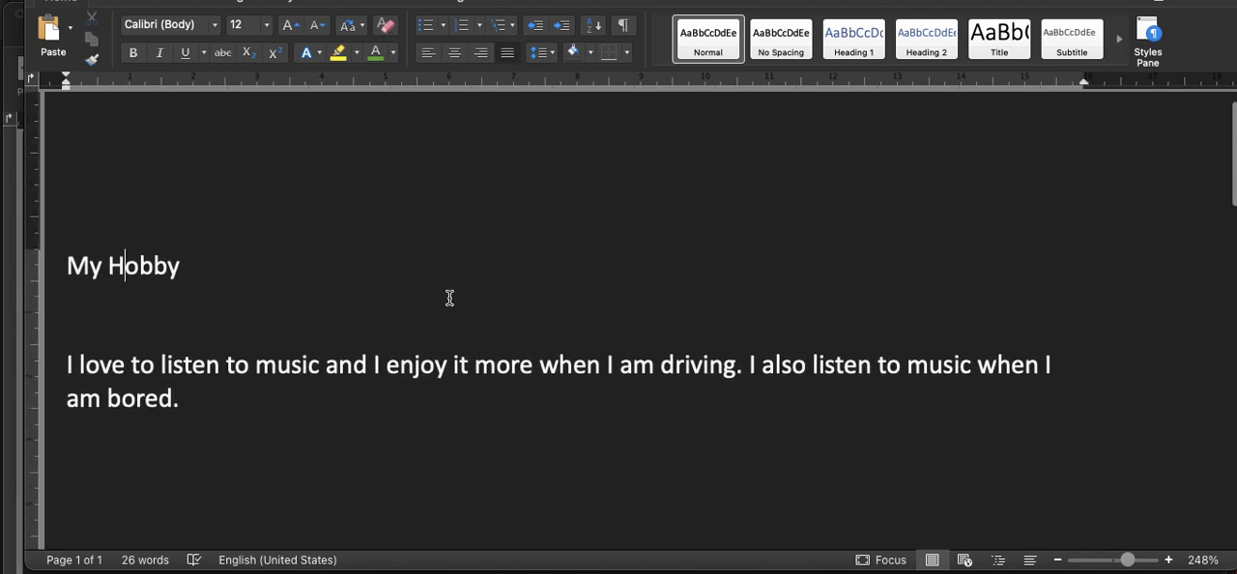
Step: Switch to the "My Favorite Hobby - sample typing" document and justify the "Surviving Skills" list item together with the closing paragraph
{"action": "scroll", "coordinate": [449, 297], "scroll_direction": "up", "scroll_amount": 2}
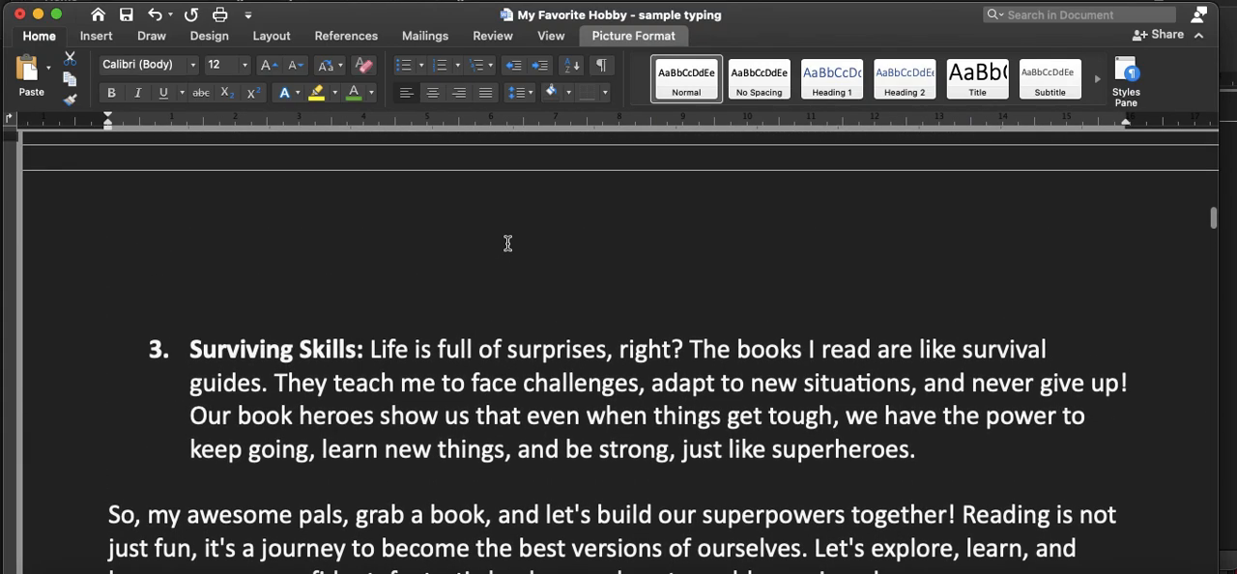
{"action": "scroll", "coordinate": [508, 244], "scroll_direction": "down", "scroll_amount": 5}
{"action": "scroll", "coordinate": [507, 244], "scroll_direction": "up", "scroll_amount": 2}
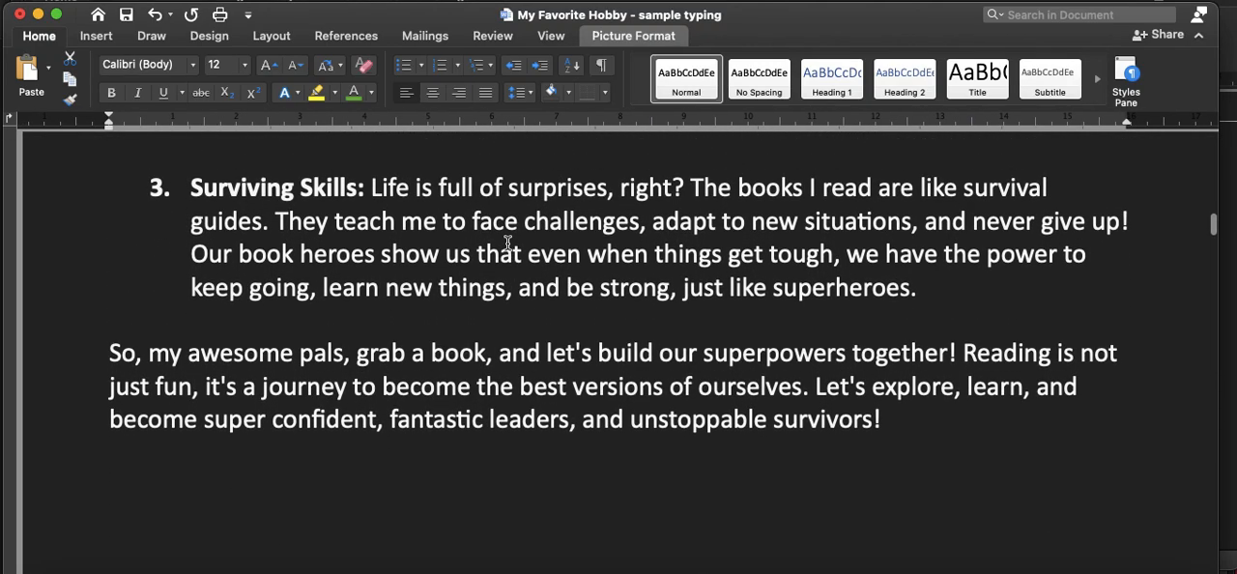
{"action": "scroll", "coordinate": [187, 184], "scroll_direction": "up", "scroll_amount": 2}
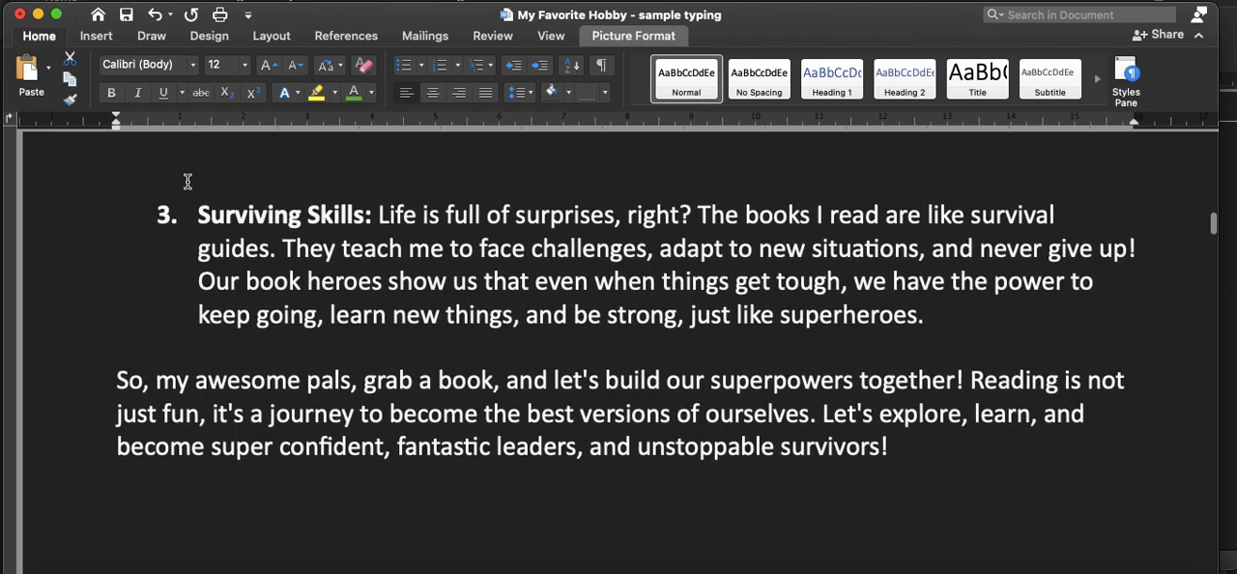
{"action": "scroll", "coordinate": [188, 184], "scroll_direction": "down", "scroll_amount": 1}
{"action": "left_click_drag", "start_coordinate": [205, 223], "coordinate": [577, 357]}
{"action": "left_click_drag", "start_coordinate": [676, 329], "coordinate": [900, 491]}
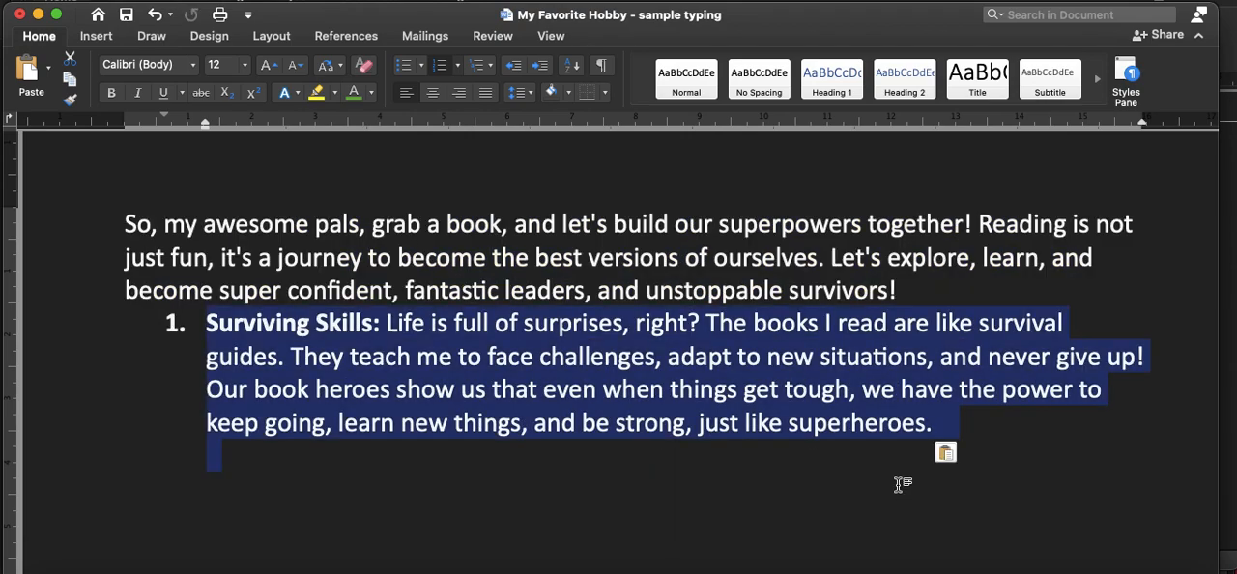
{"action": "key", "text": "super+z"}
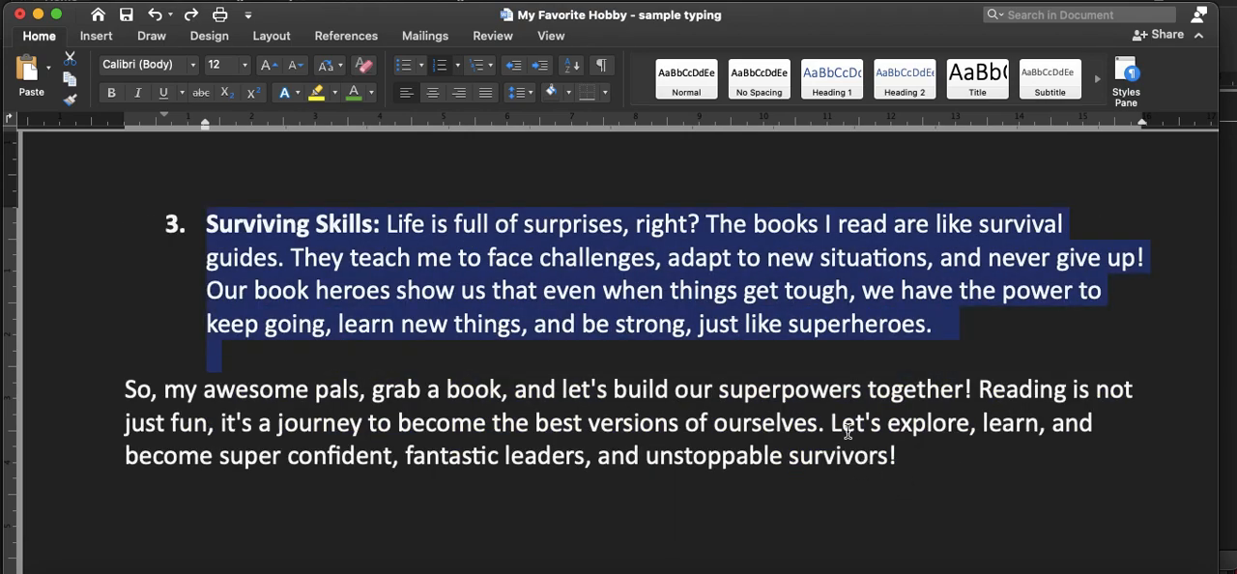
{"action": "left_click", "coordinate": [919, 460], "text": "shift"}
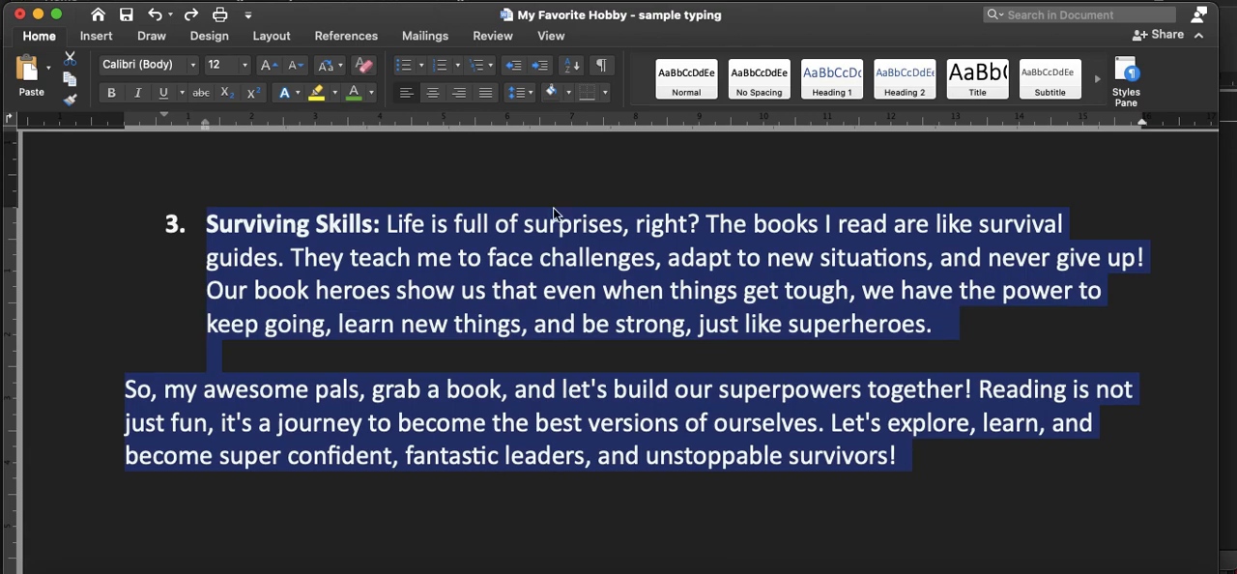
{"action": "left_click", "coordinate": [486, 94]}
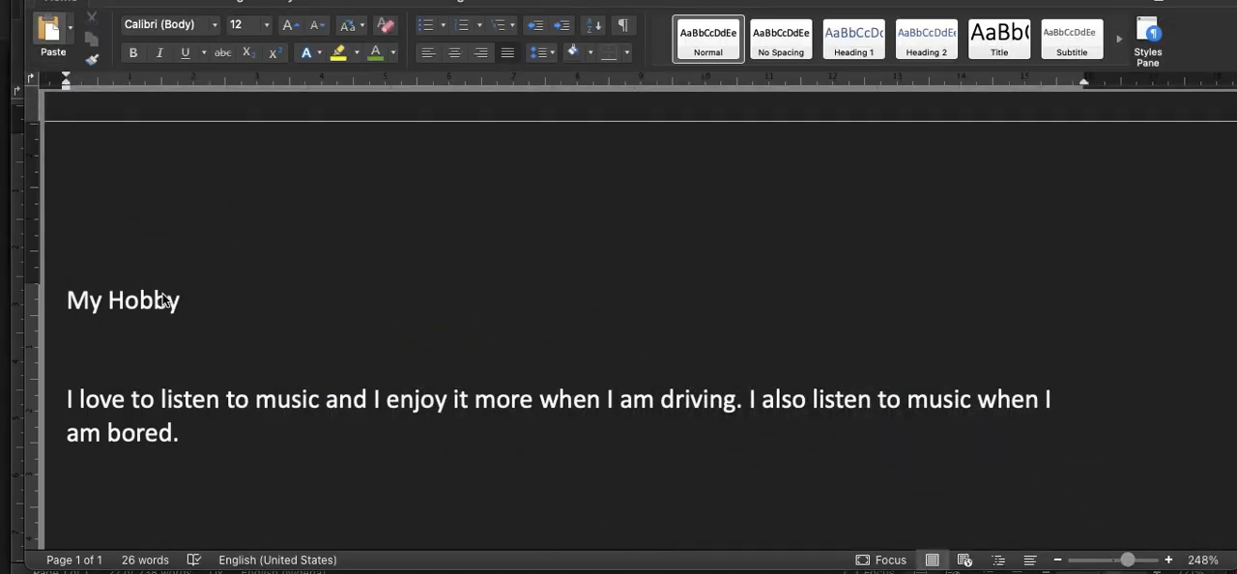
Step: Return to the Practice document, centre the "My Hobby" heading, and place the insertion point after "bored." at the paragraph's end
{"action": "left_click", "coordinate": [154, 298]}
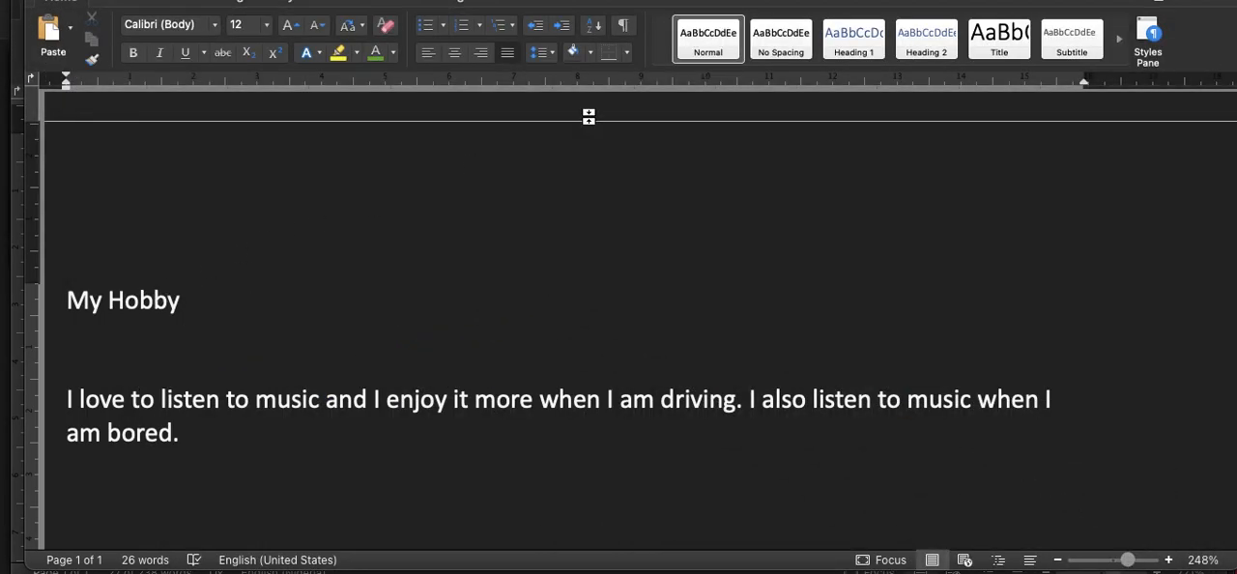
{"action": "left_click", "coordinate": [451, 59]}
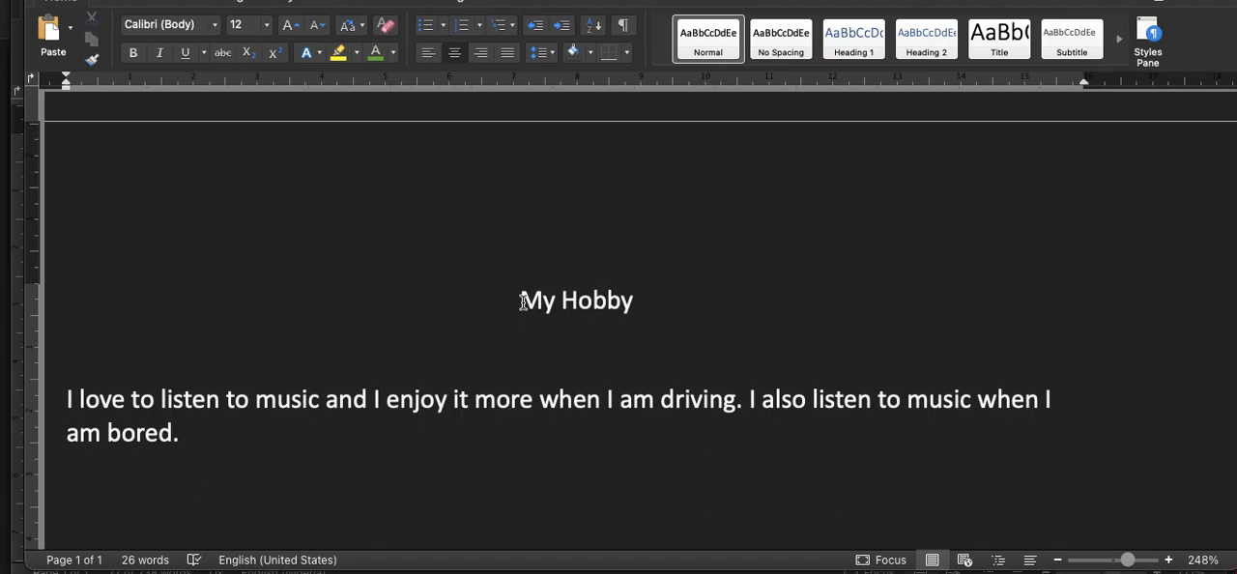
{"action": "scroll", "coordinate": [521, 300], "scroll_direction": "down", "scroll_amount": 2}
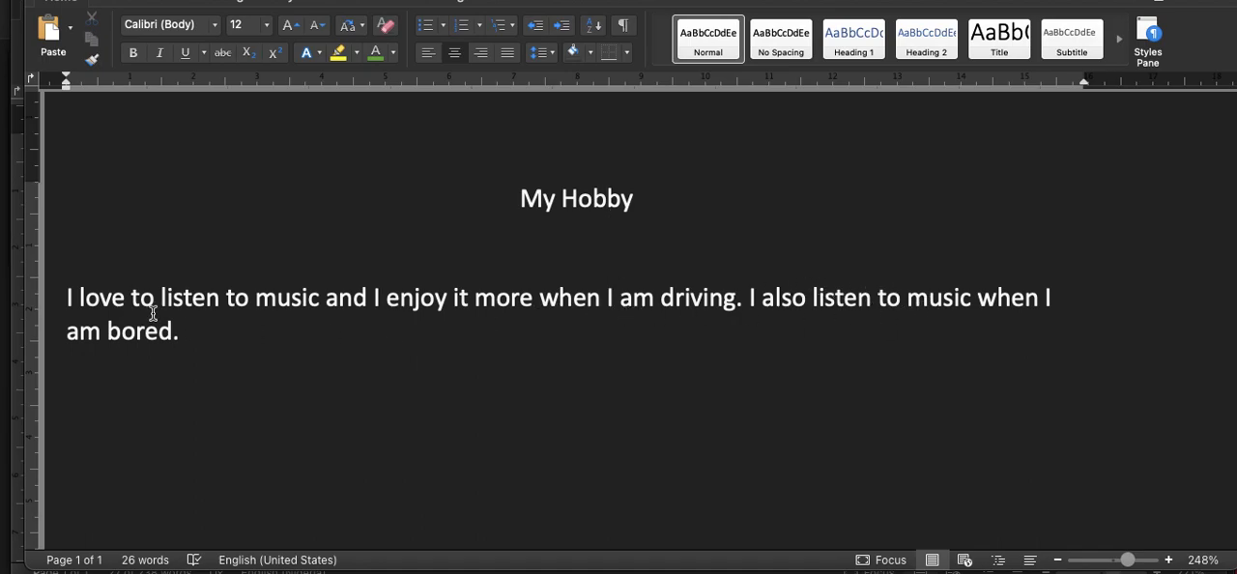
{"action": "left_click", "coordinate": [193, 332]}
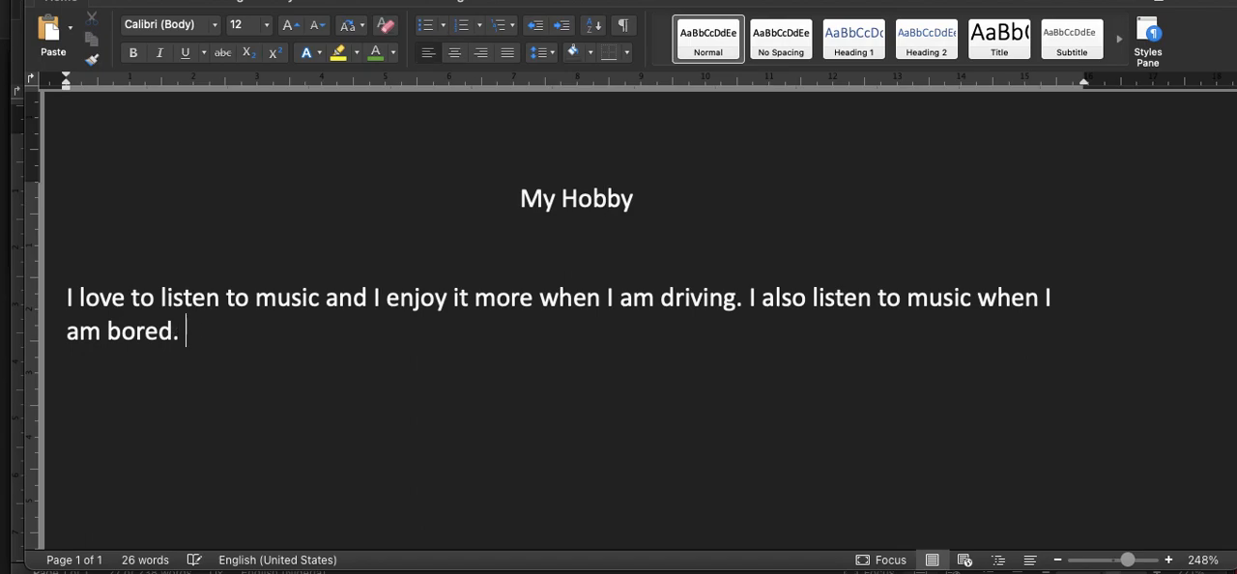
Step: Add the sentence "The following Artist are my favourite:" after "am bored." at the end of the paragraph
{"action": "type", "text": "The list"}
{"action": "key", "text": "BackSpace"}
{"action": "key", "text": "BackSpace"}
{"action": "key", "text": "BackSpace"}
{"action": "key", "text": "BackSpace"}
{"action": "type", "text": "follo"}
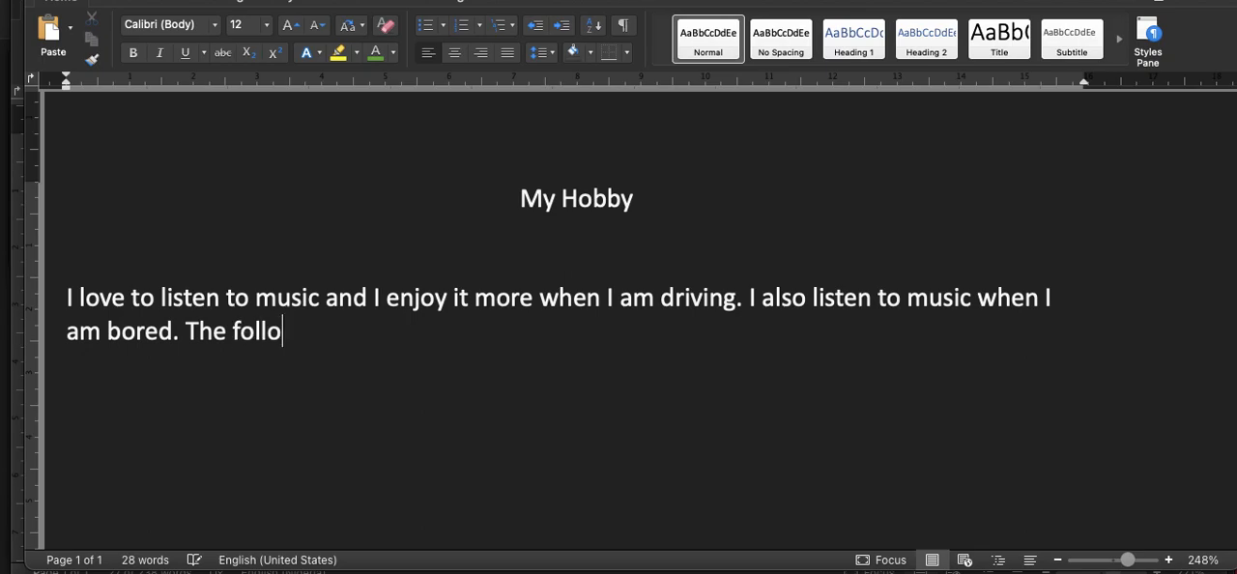
{"action": "type", "text": "wing Arti"}
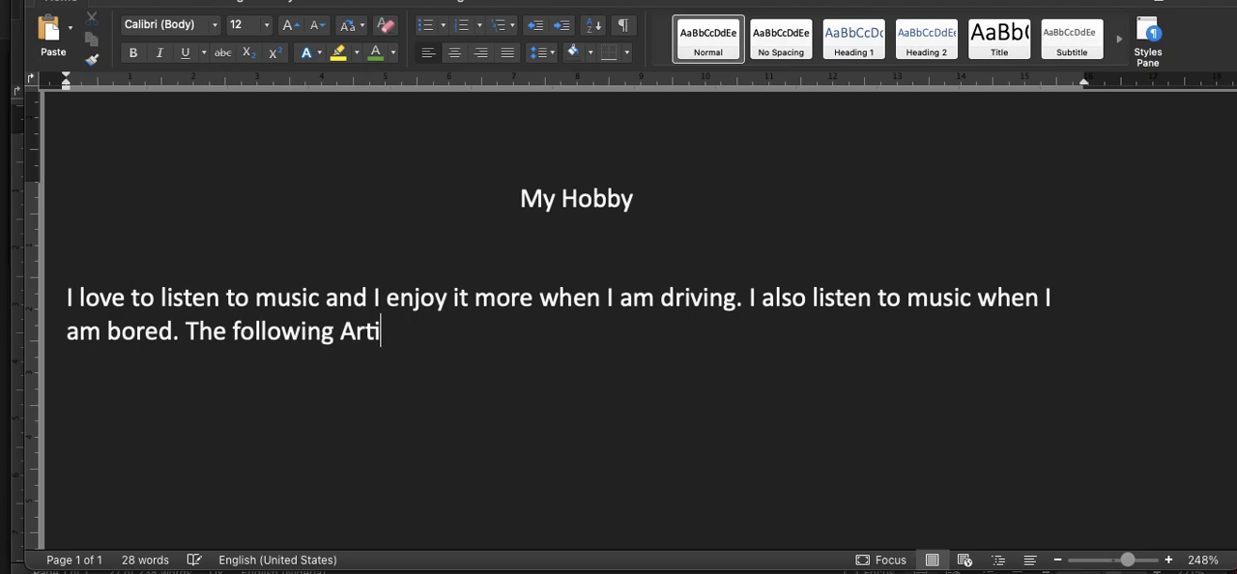
{"action": "type", "text": "st are my fa"}
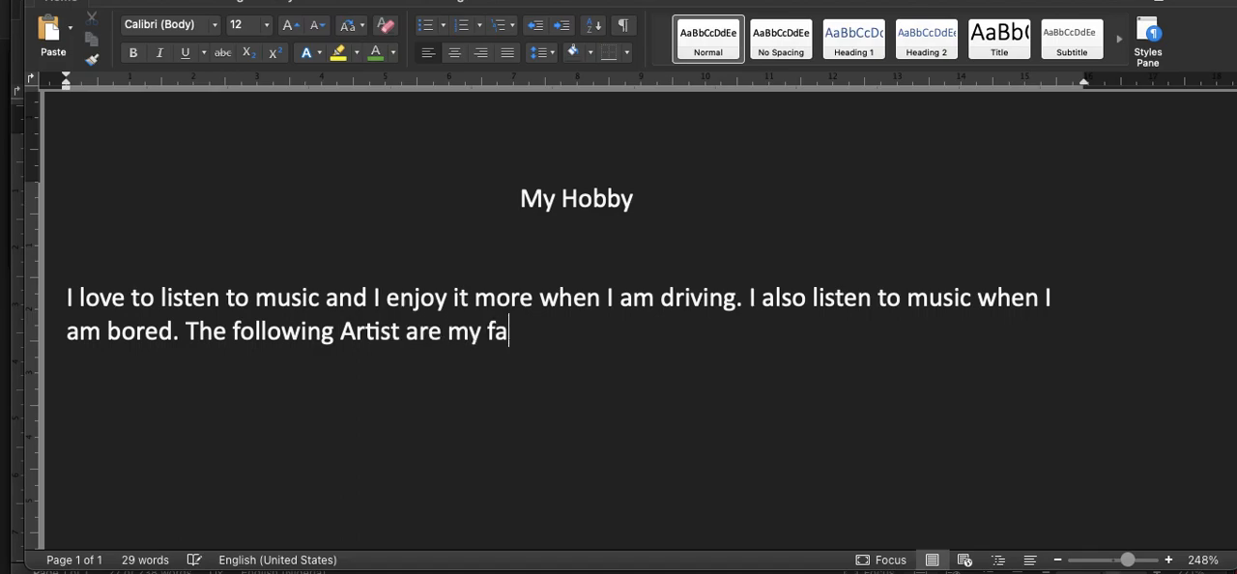
{"action": "type", "text": "vourite"}
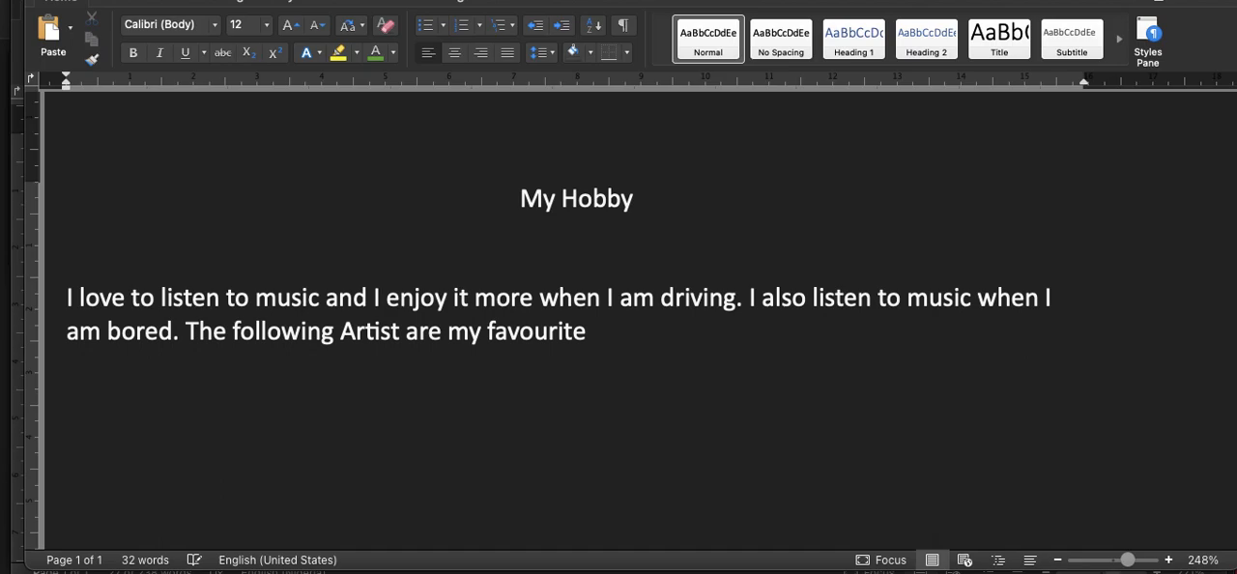
{"action": "type", "text": ":"}
Step: Leave a blank line below the paragraph and enter "Bob Marley" and "Asake" on separate lines
{"action": "key", "text": "Return"}
{"action": "key", "text": "Return"}
{"action": "type", "text": "Bob Mar"}
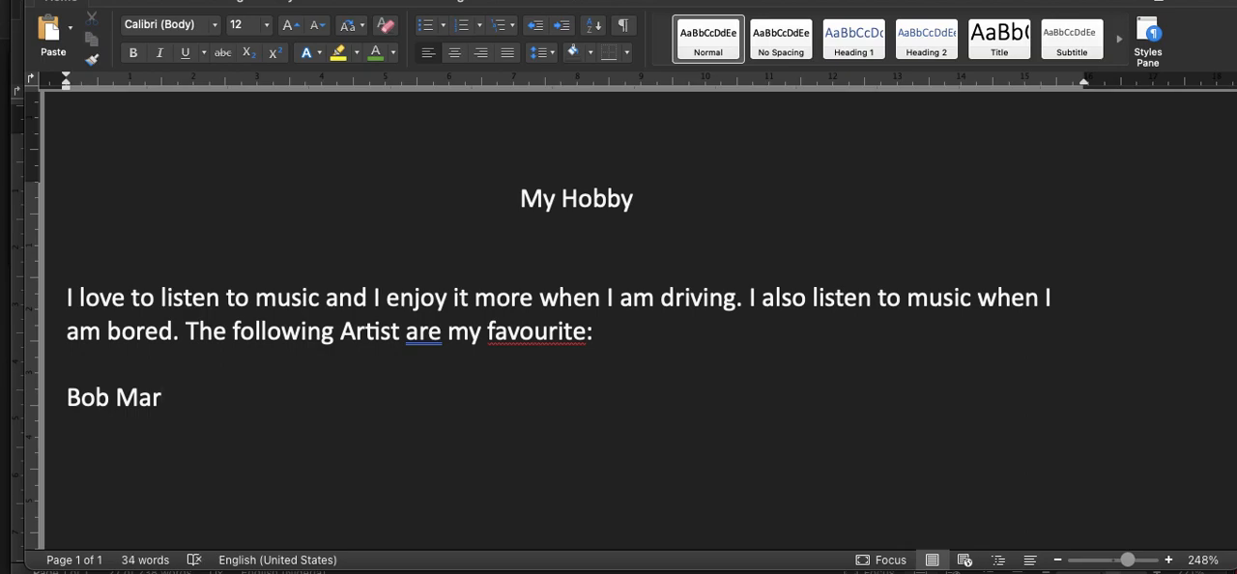
{"action": "type", "text": "ley"}
{"action": "key", "text": "Return"}
{"action": "type", "text": "asake"}
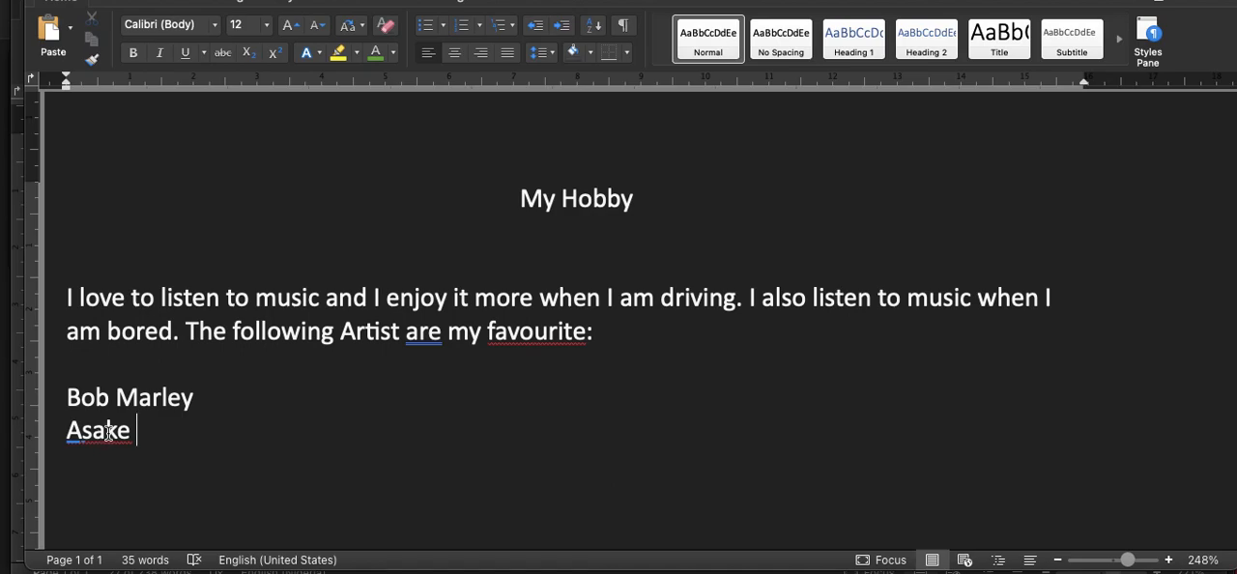
Step: Ignore all spelling flags for the word "Asake"
{"action": "left_click", "coordinate": [110, 432]}
{"action": "right_click", "coordinate": [107, 425]}
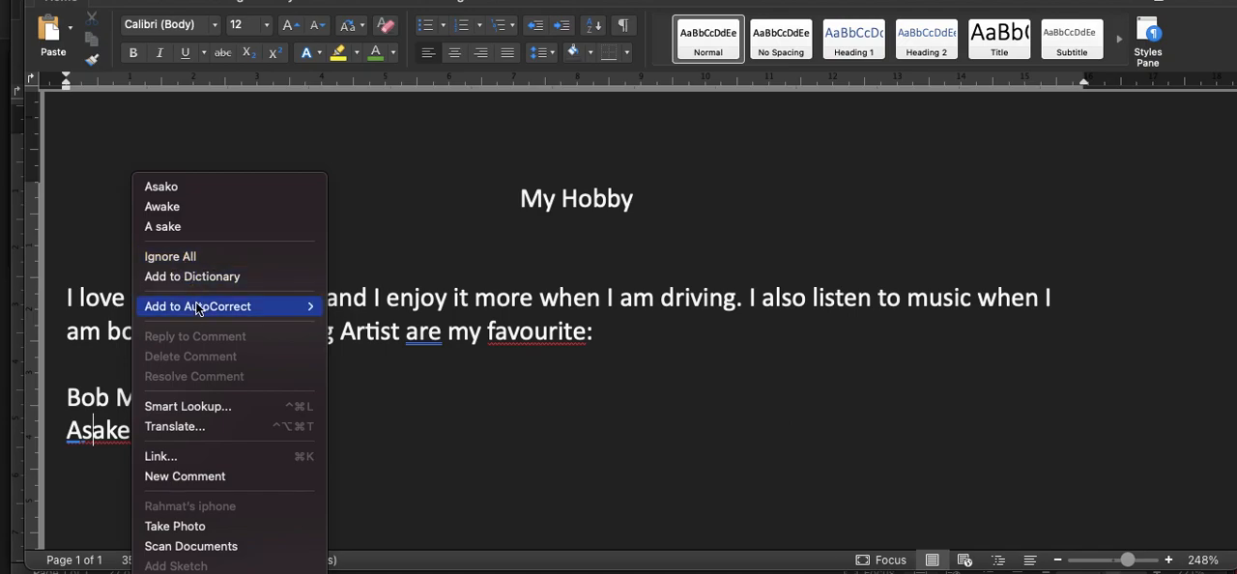
{"action": "mouse_move", "coordinate": [198, 315]}
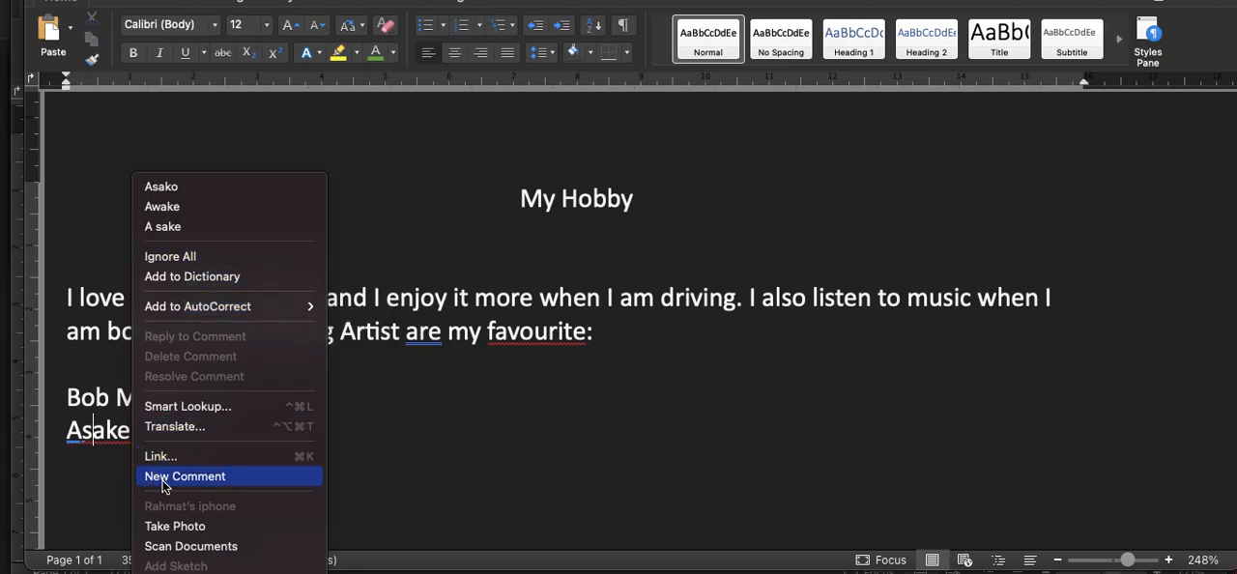
{"action": "left_click", "coordinate": [182, 257]}
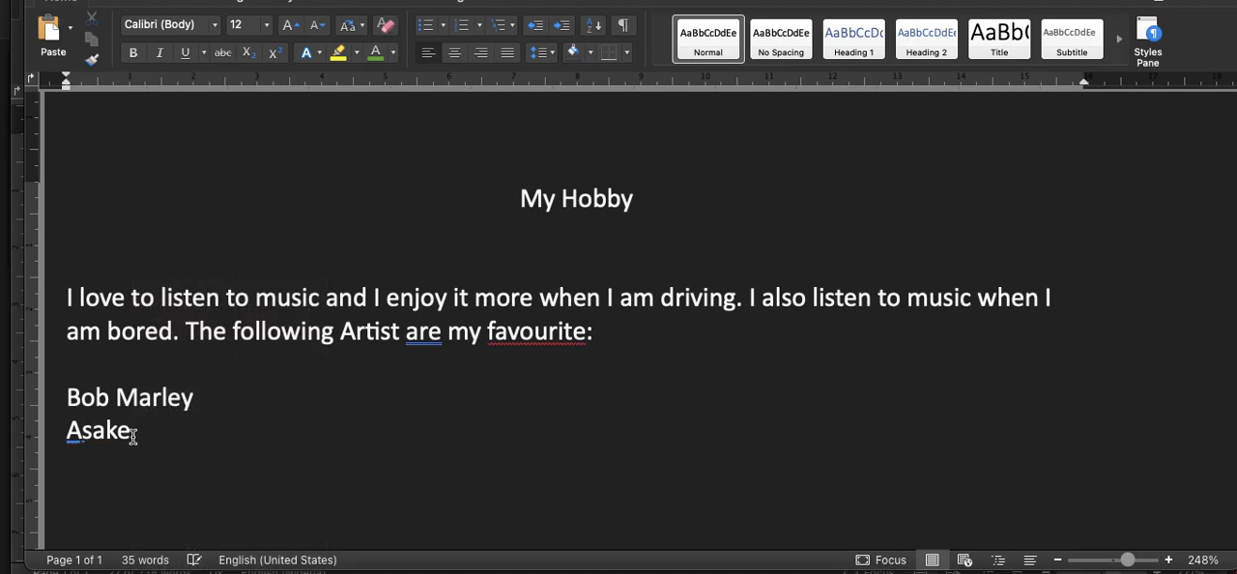
Step: Continue the artist list with "Davido", "Wizkid" and "Burna Boy", each on its own line
{"action": "key", "text": "Return"}
{"action": "type", "text": "Davido"}
{"action": "key", "text": "Return"}
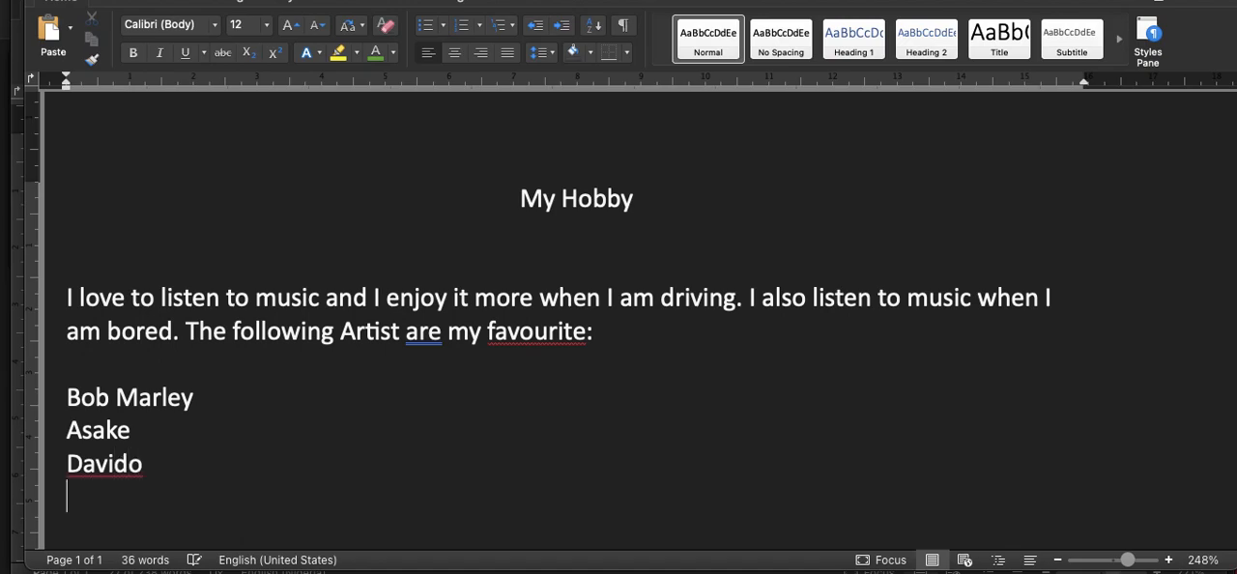
{"action": "type", "text": "Wizkid"}
{"action": "key", "text": "Return"}
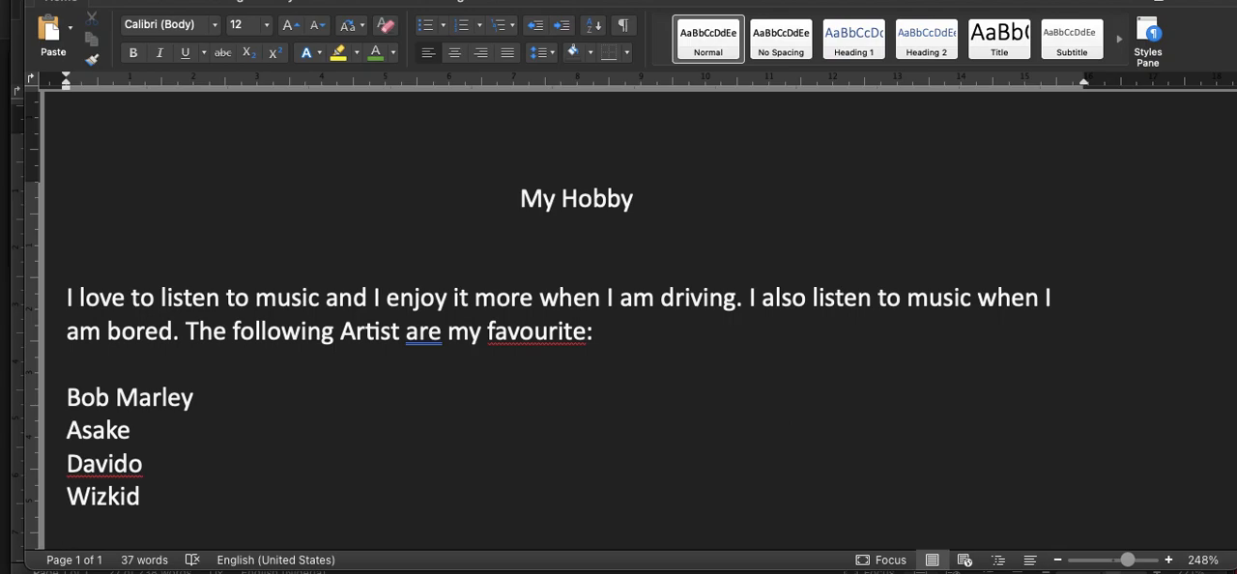
{"action": "type", "text": "Burna Boy"}
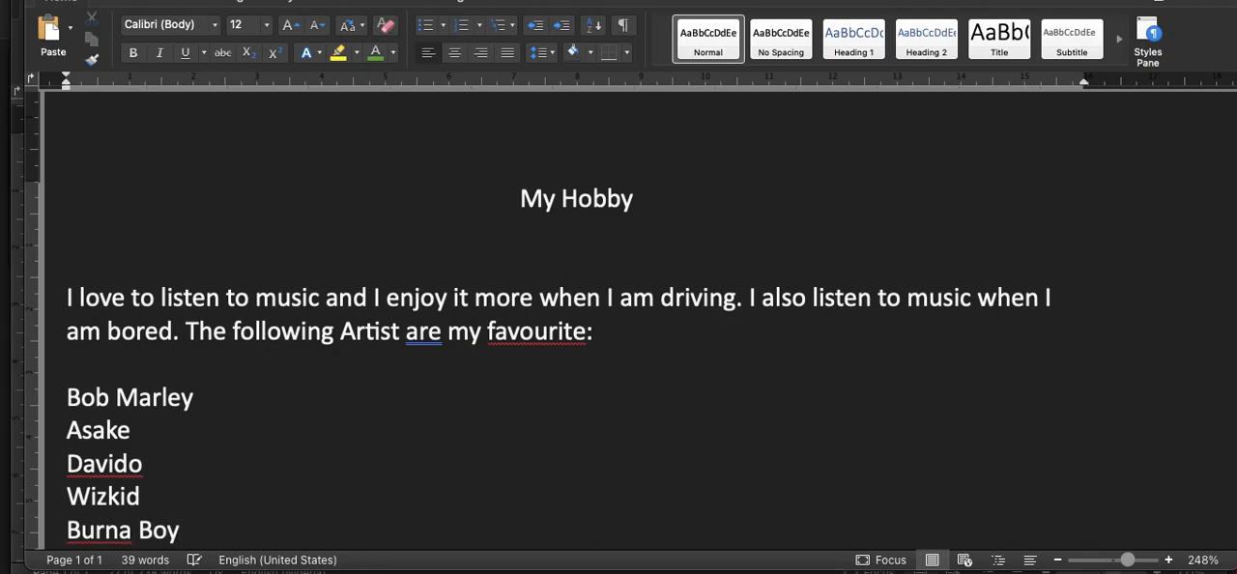
{"action": "key", "text": "Return"}
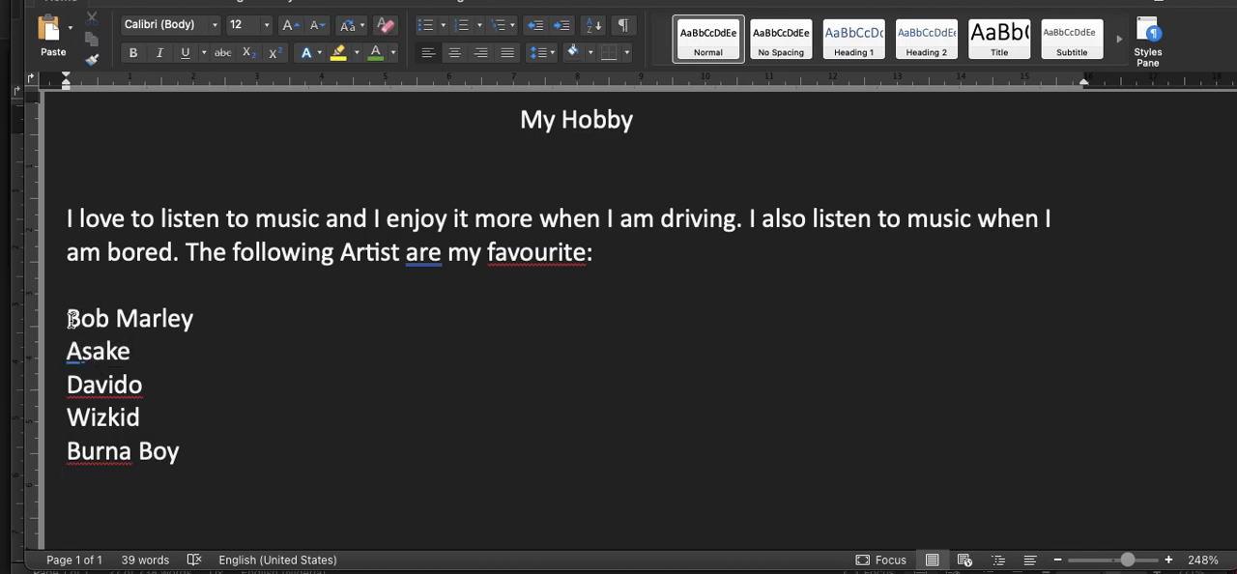
{"action": "left_click_drag", "start_coordinate": [70, 322], "coordinate": [132, 398]}
{"action": "left_click", "coordinate": [66, 318]}
{"action": "left_click", "coordinate": [185, 453], "text": "shift"}
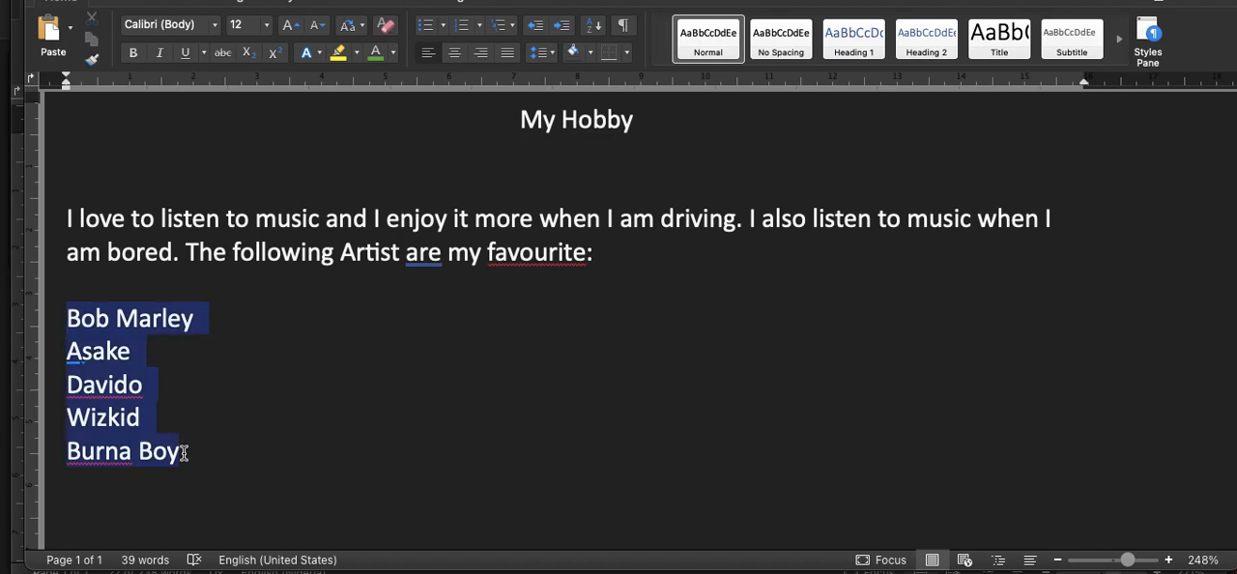
Step: Try bullets on the five artist names from "Bob Marley" to "Burna Boy" and turn them into a 1., 2., 3. numbered list
{"action": "left_click", "coordinate": [70, 316]}
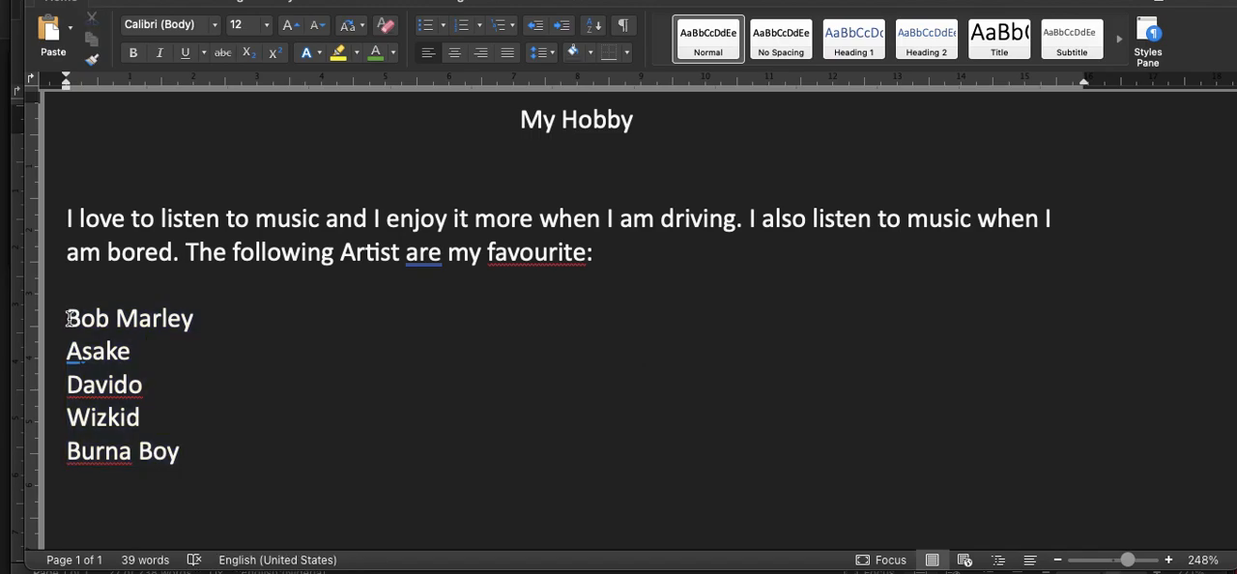
{"action": "left_click", "coordinate": [183, 452], "text": "shift"}
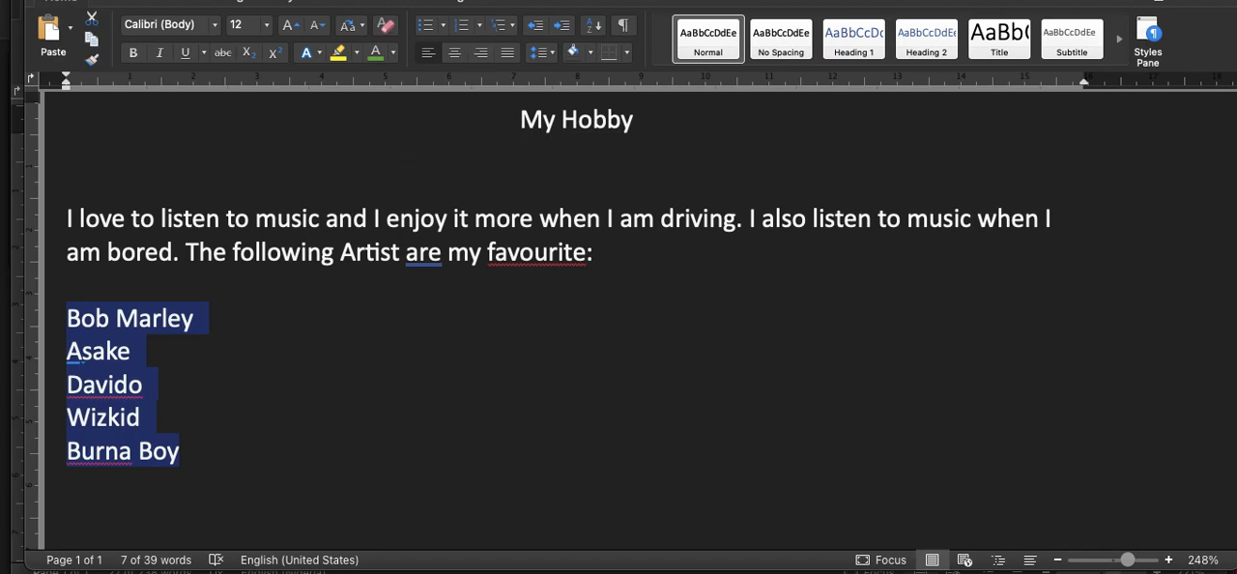
{"action": "left_click", "coordinate": [429, 29]}
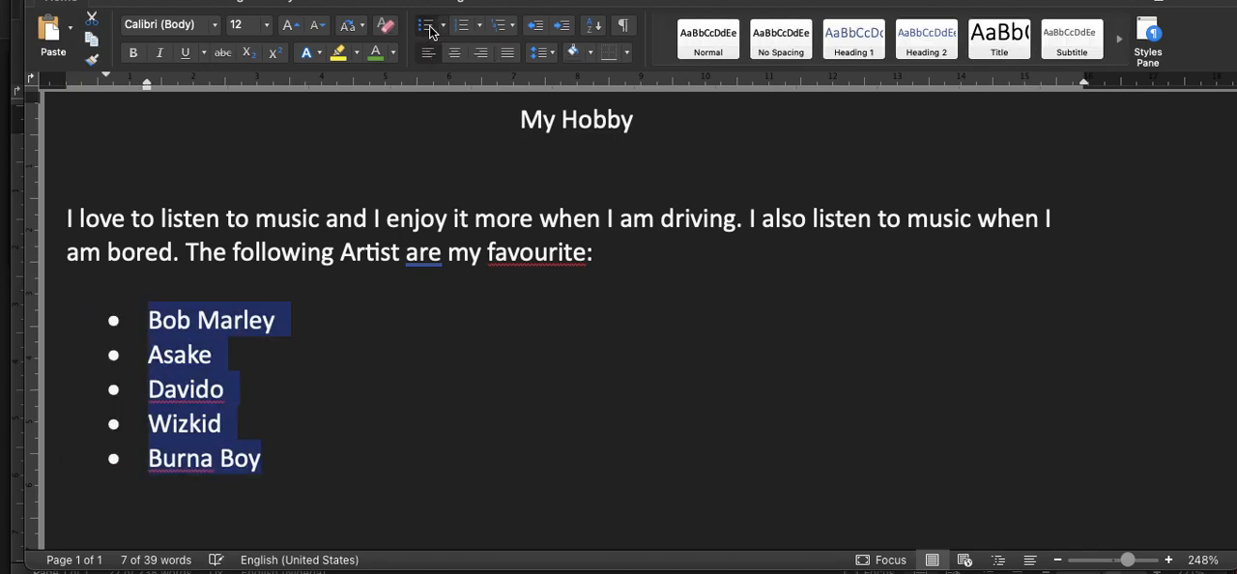
{"action": "left_click", "coordinate": [480, 26]}
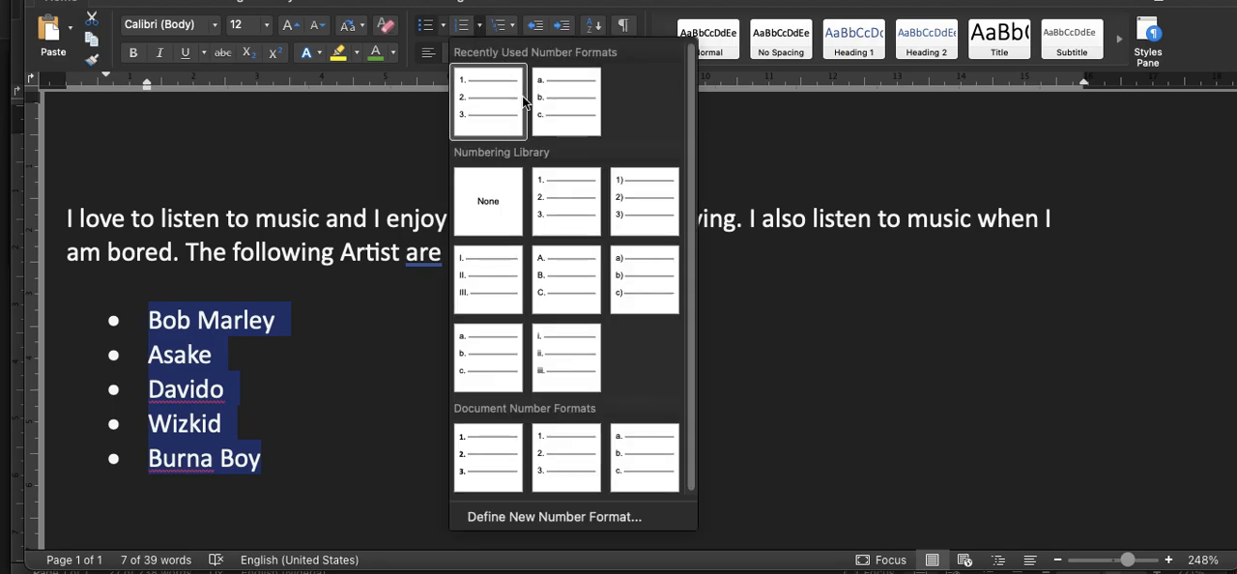
{"action": "left_click", "coordinate": [568, 209]}
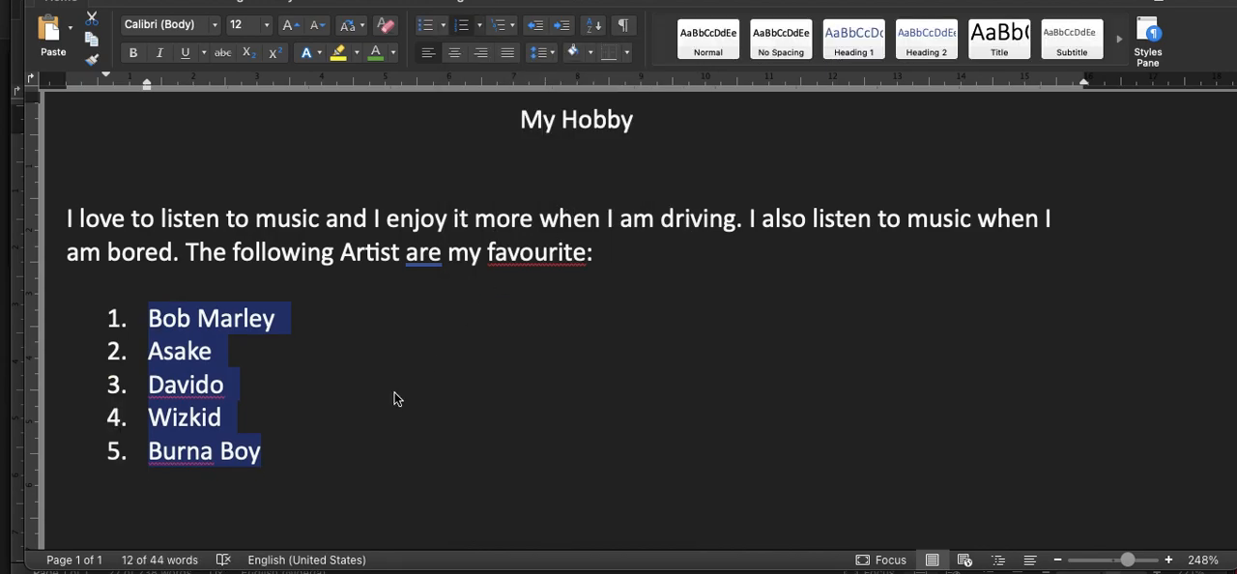
Step: Copy the whole numbered artist list and paste the copy below the original, separated by blank lines
{"action": "left_click", "coordinate": [247, 451]}
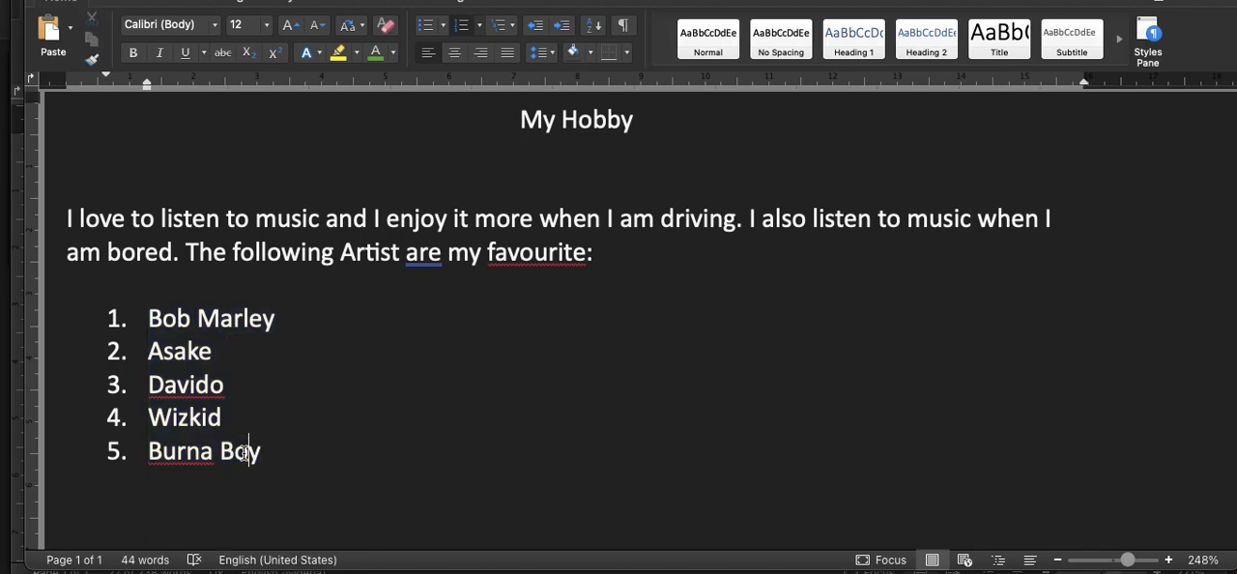
{"action": "left_click_drag", "start_coordinate": [261, 450], "coordinate": [161, 329]}
{"action": "key", "text": "ctrl+c"}
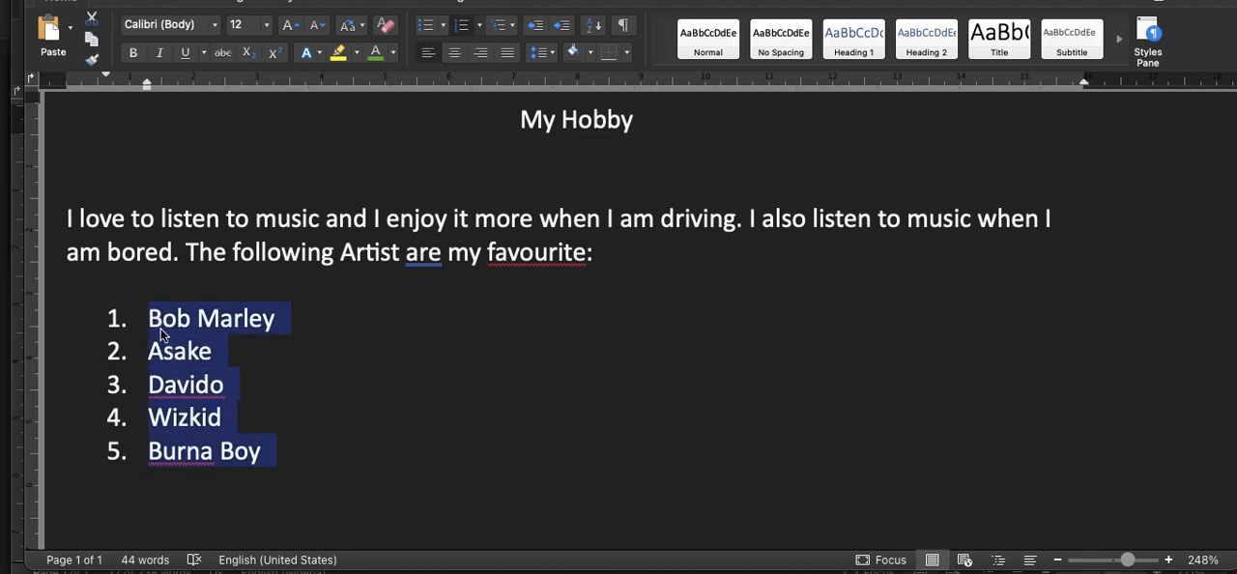
{"action": "scroll", "coordinate": [248, 431], "scroll_direction": "down", "scroll_amount": 3}
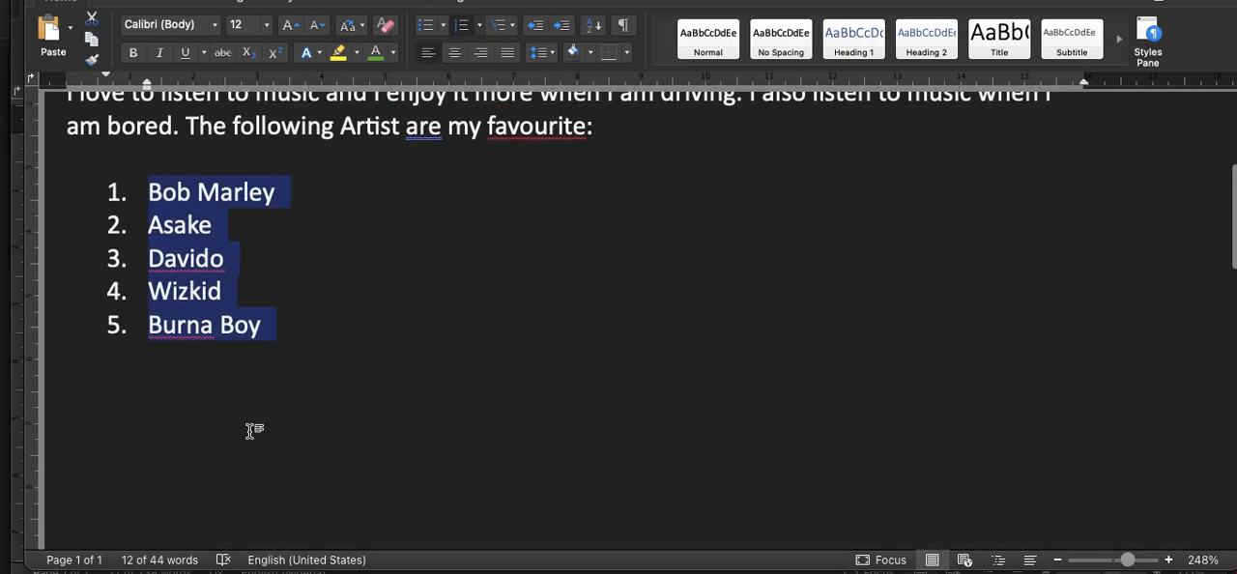
{"action": "left_click", "coordinate": [255, 365]}
{"action": "key", "text": "Return"}
{"action": "key", "text": "Return"}
{"action": "key", "text": "Return"}
{"action": "key", "text": "ctrl+v"}
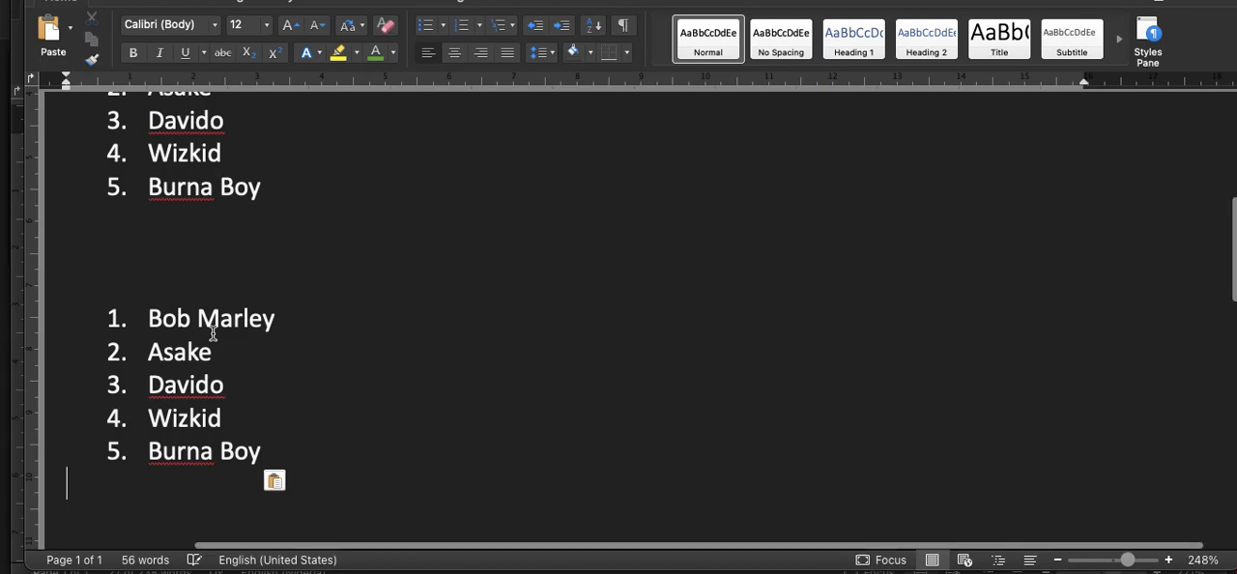
Step: Change the pasted second copy of the artist list from numbering to bullet points
{"action": "scroll", "coordinate": [213, 333], "scroll_direction": "down", "scroll_amount": 1}
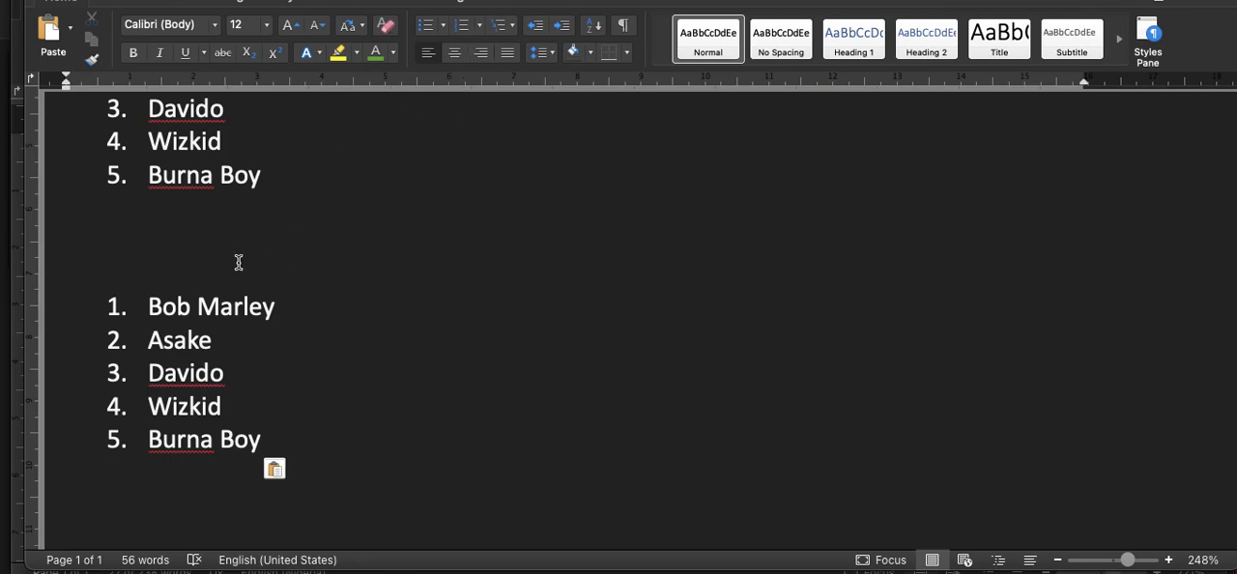
{"action": "left_click_drag", "start_coordinate": [272, 436], "coordinate": [150, 307]}
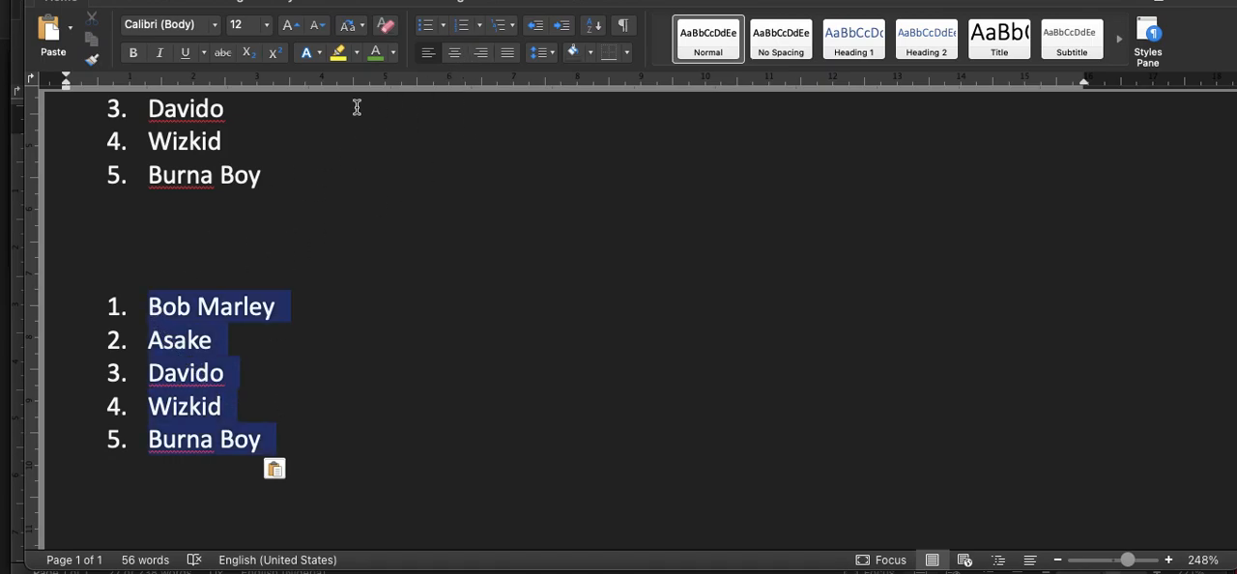
{"action": "left_click", "coordinate": [426, 29]}
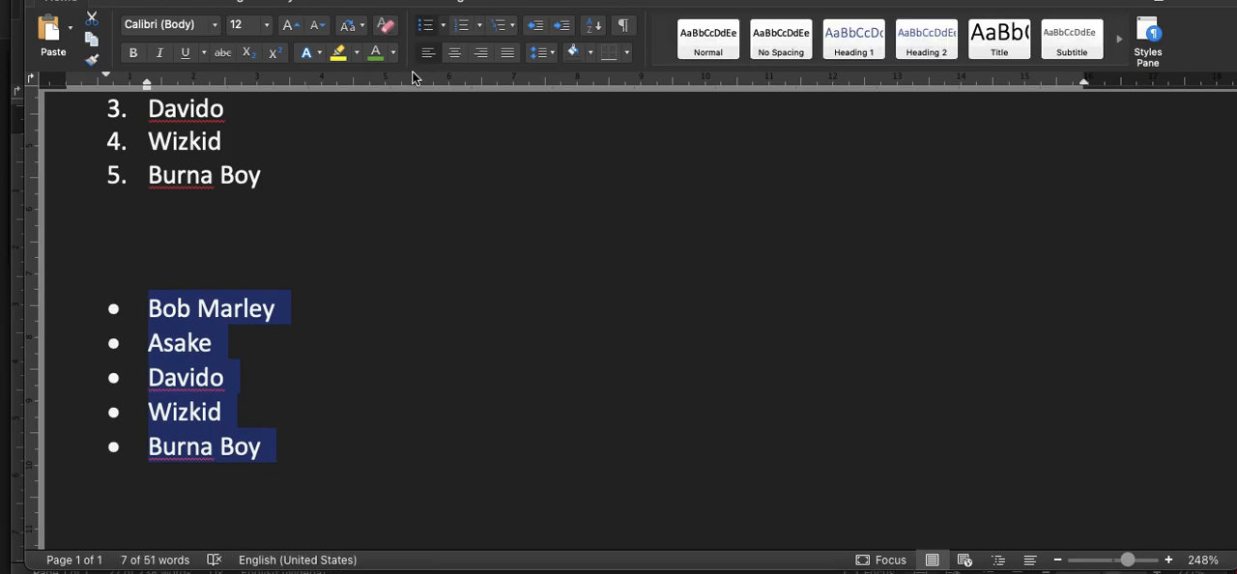
Step: Select all of the document's text from the "My Hobby" heading through the last bulleted "Burna Boy"
{"action": "scroll", "coordinate": [317, 332], "scroll_direction": "up", "scroll_amount": 5}
{"action": "scroll", "coordinate": [317, 331], "scroll_direction": "up", "scroll_amount": 2}
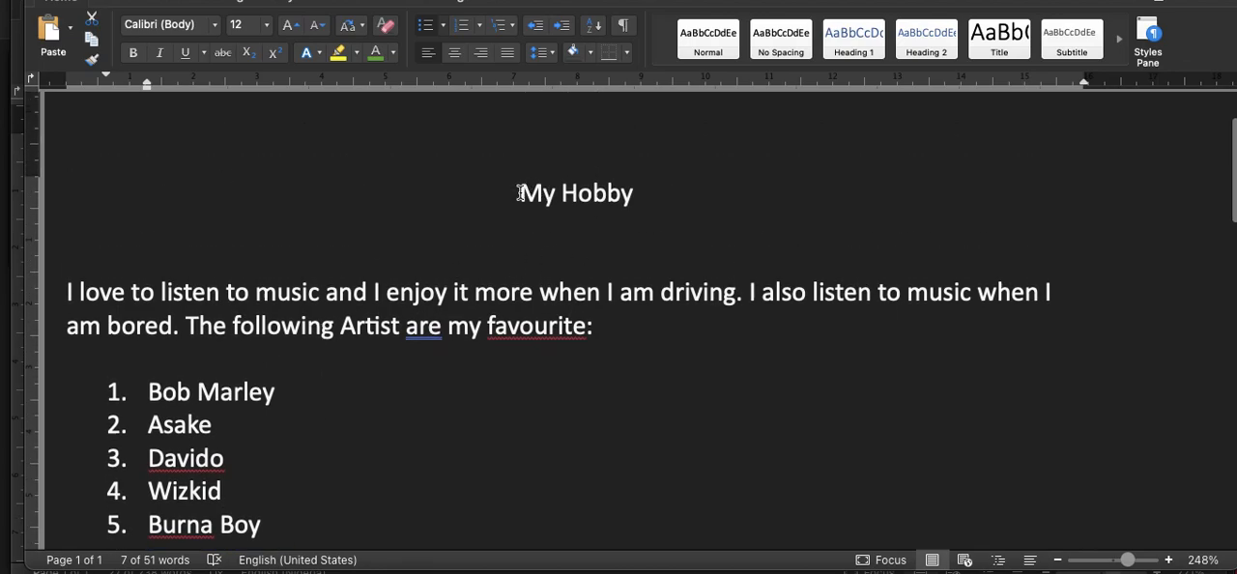
{"action": "left_click_drag", "start_coordinate": [522, 193], "coordinate": [596, 388]}
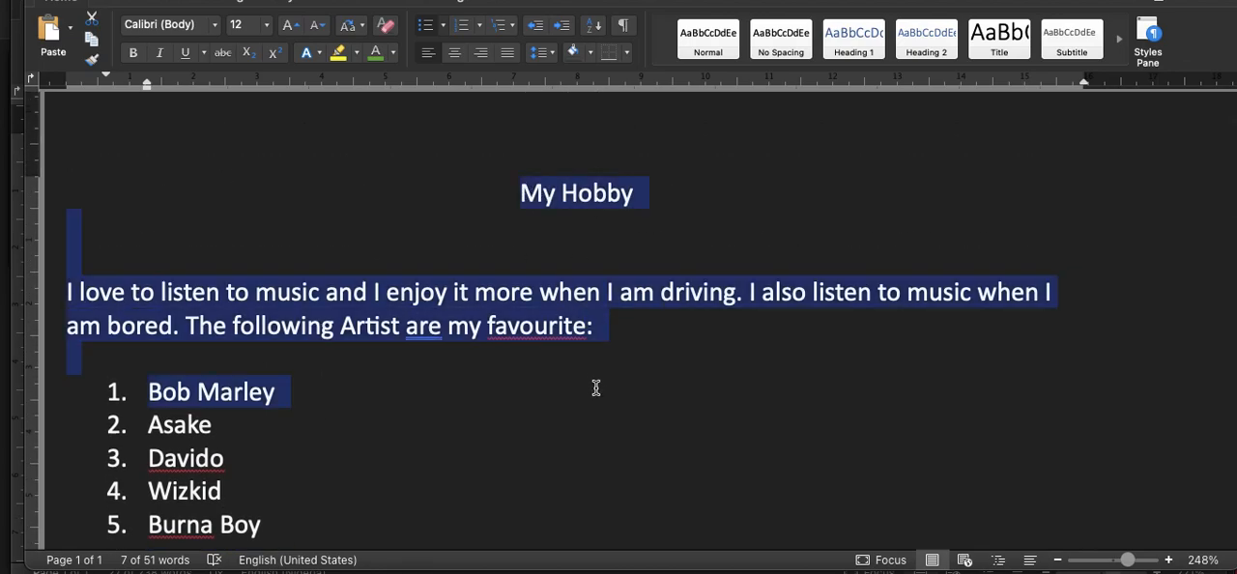
{"action": "left_click", "coordinate": [577, 187]}
{"action": "left_click_drag", "start_coordinate": [513, 190], "coordinate": [606, 393]}
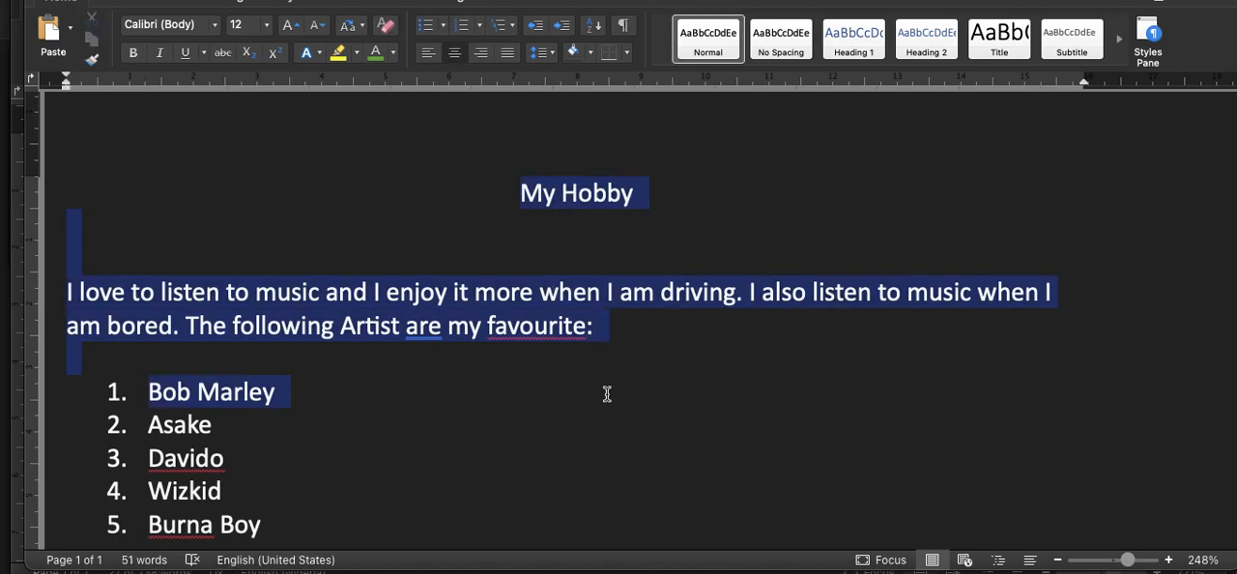
{"action": "scroll", "coordinate": [607, 393], "scroll_direction": "down", "scroll_amount": 5}
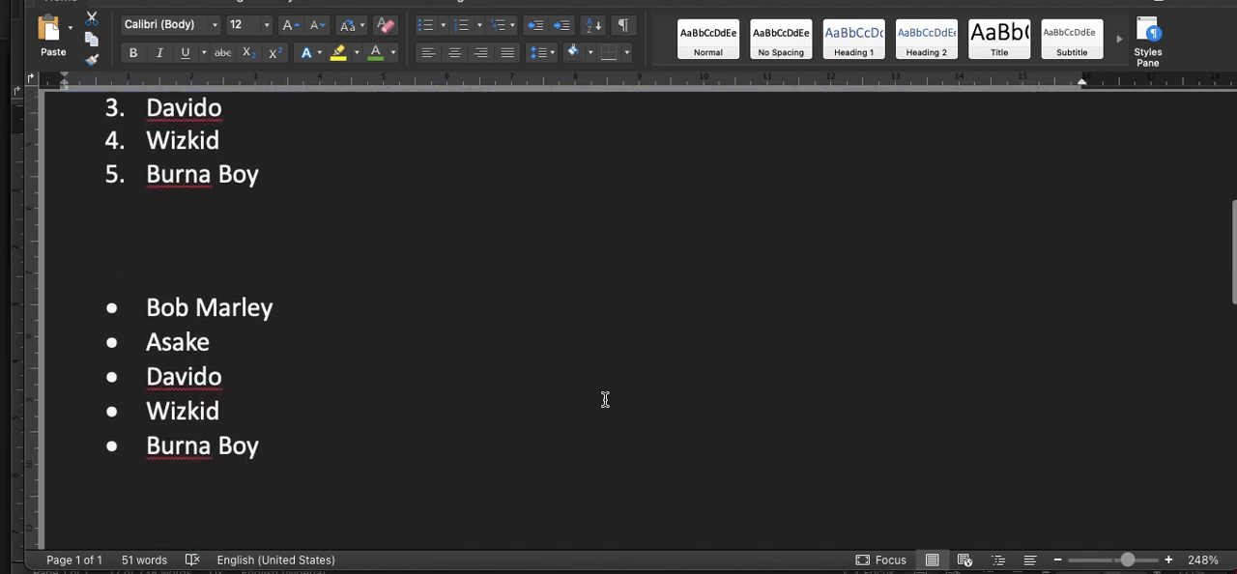
{"action": "scroll", "coordinate": [605, 399], "scroll_direction": "down", "scroll_amount": 1}
{"action": "left_click", "coordinate": [279, 405]}
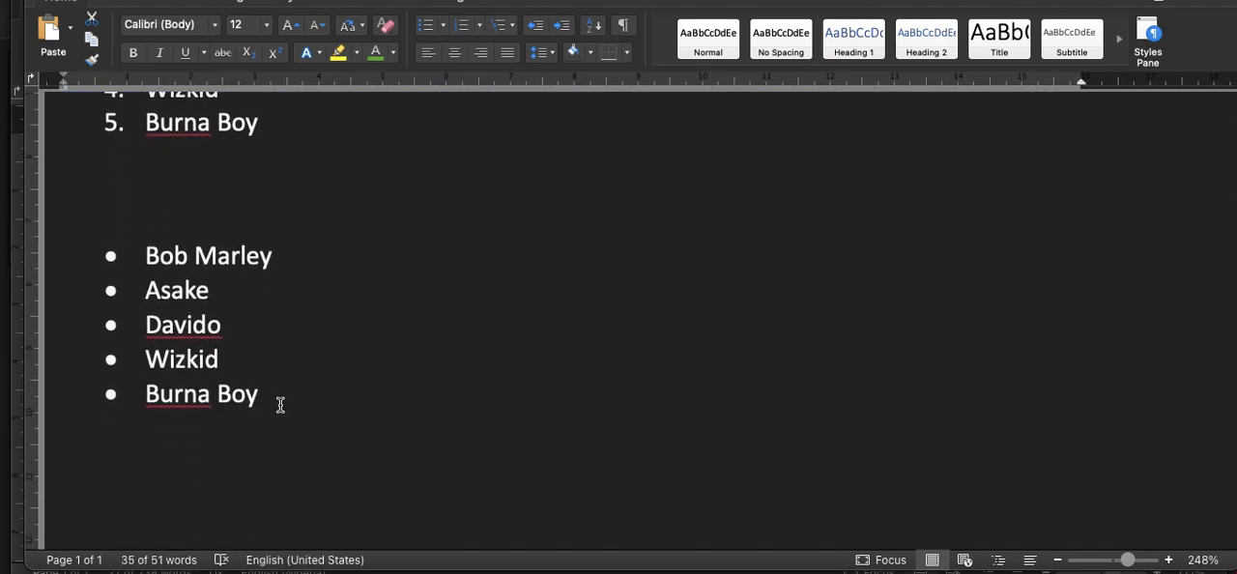
{"action": "left_click", "coordinate": [279, 405], "text": "shift"}
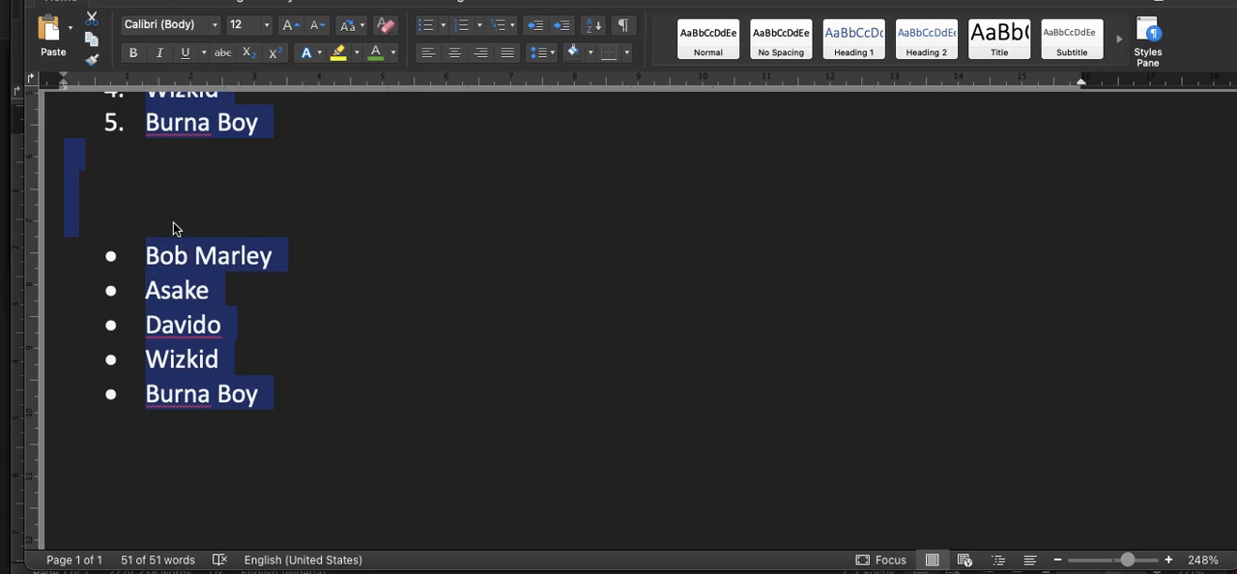
Step: Try the Bell MT font in its Regular style on all of the selected document text
{"action": "left_click", "coordinate": [214, 25]}
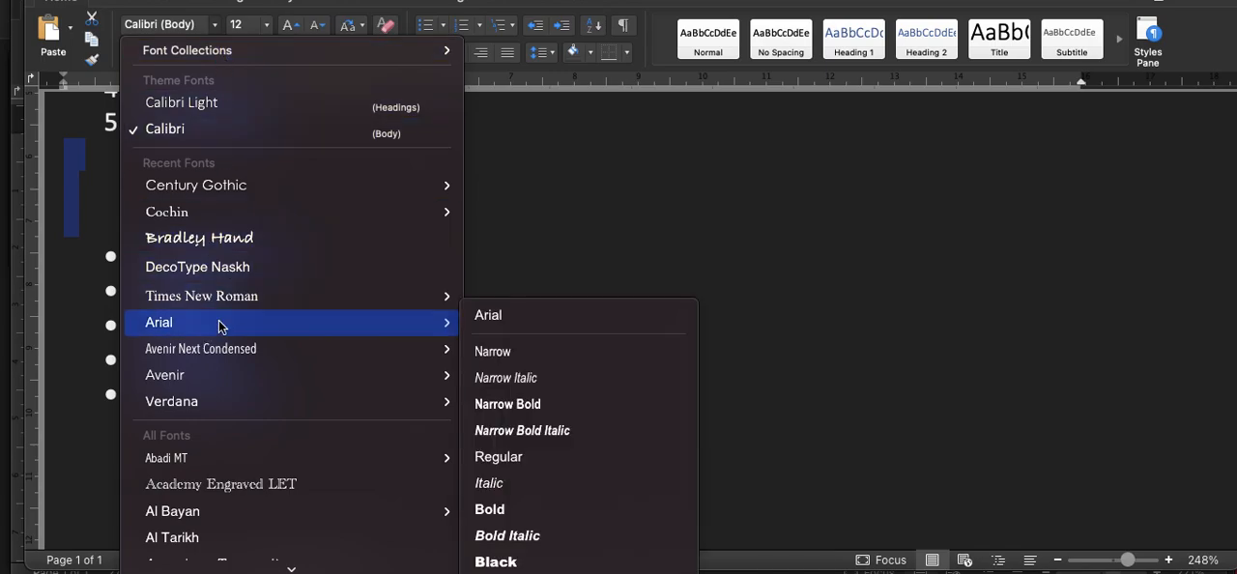
{"action": "mouse_move", "coordinate": [229, 308]}
{"action": "scroll", "coordinate": [229, 307], "scroll_direction": "down", "scroll_amount": 5}
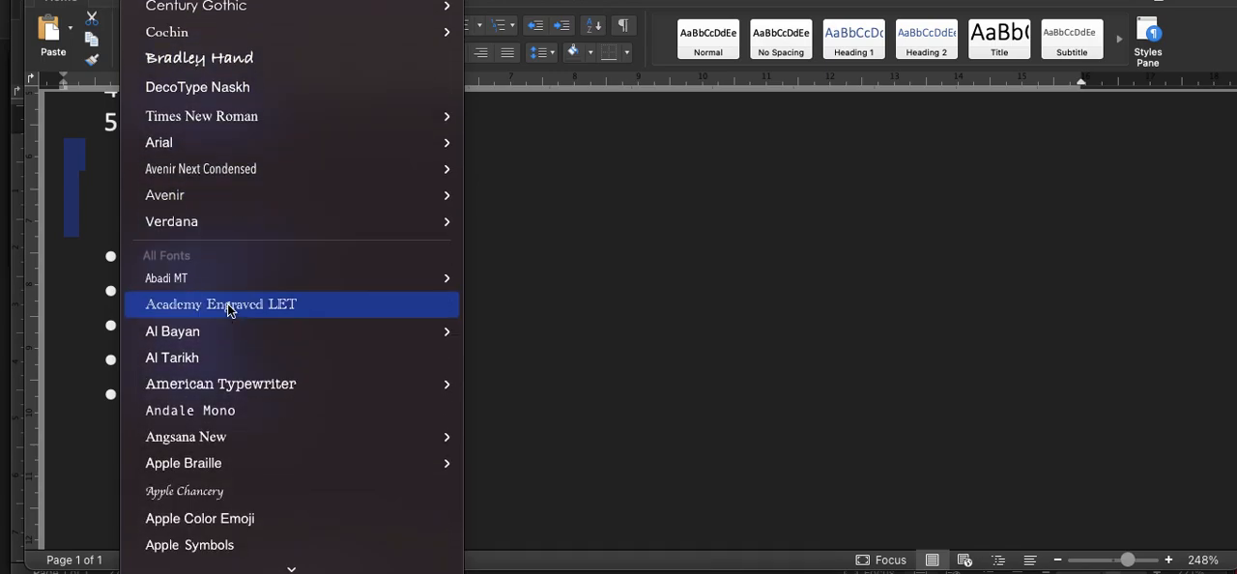
{"action": "scroll", "coordinate": [229, 307], "scroll_direction": "down", "scroll_amount": 20}
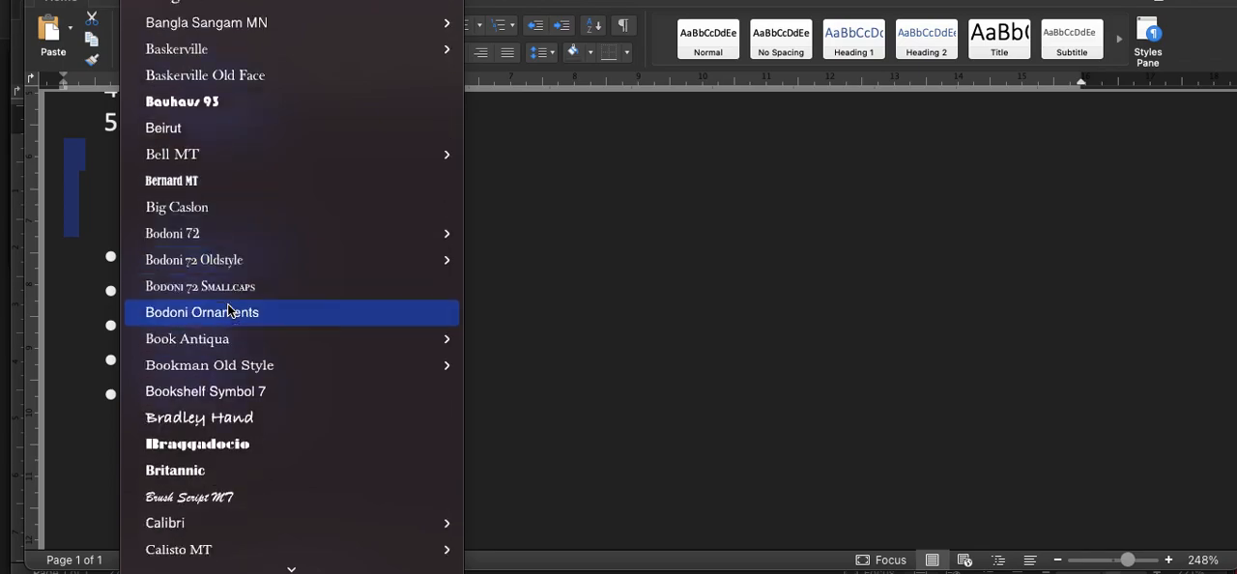
{"action": "scroll", "coordinate": [227, 304], "scroll_direction": "up", "scroll_amount": 2}
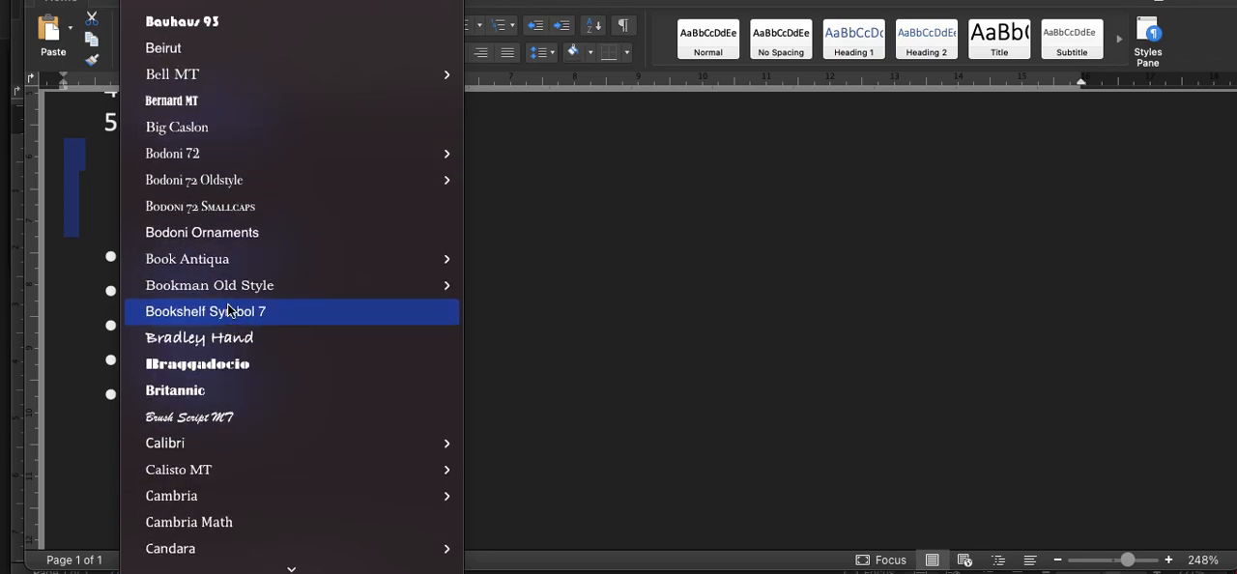
{"action": "mouse_move", "coordinate": [208, 84]}
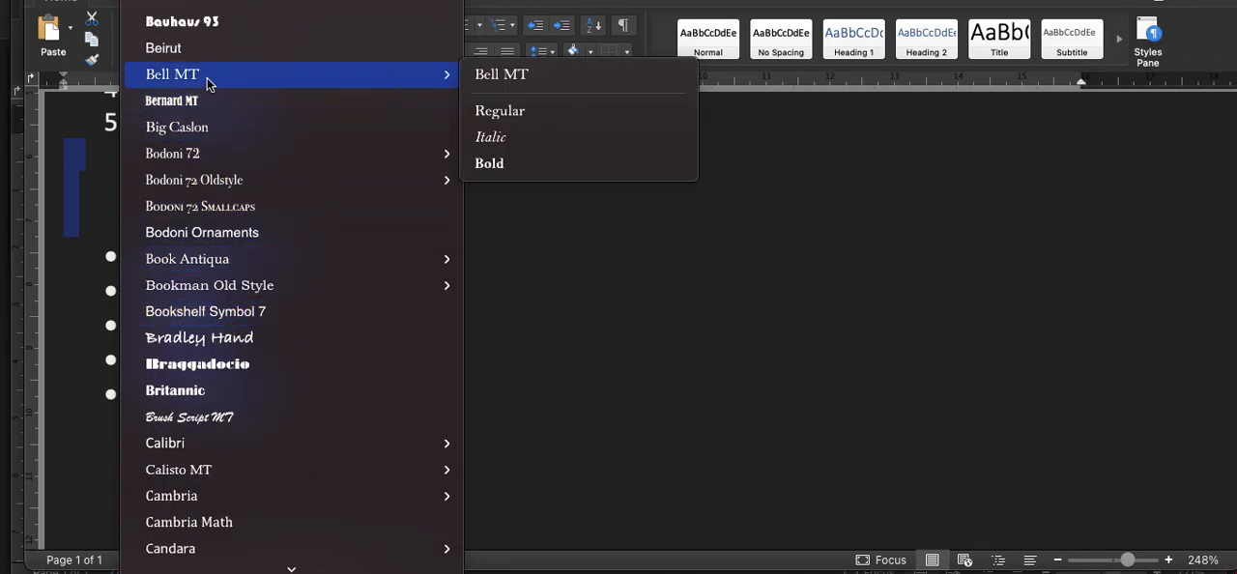
{"action": "left_click", "coordinate": [491, 118]}
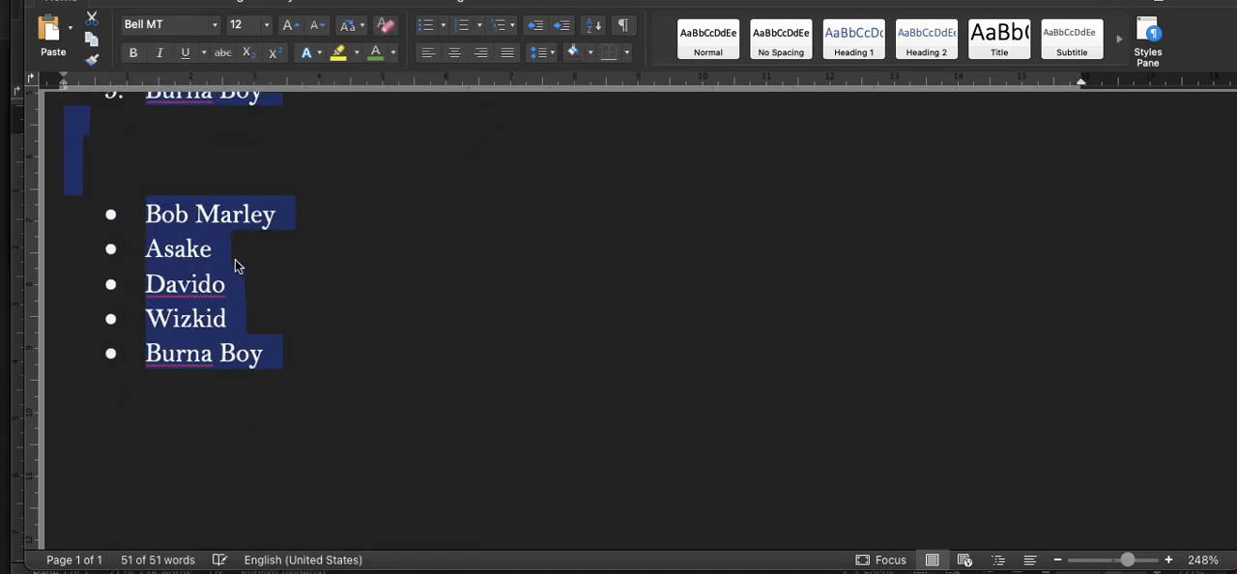
{"action": "scroll", "coordinate": [240, 247], "scroll_direction": "up", "scroll_amount": 10}
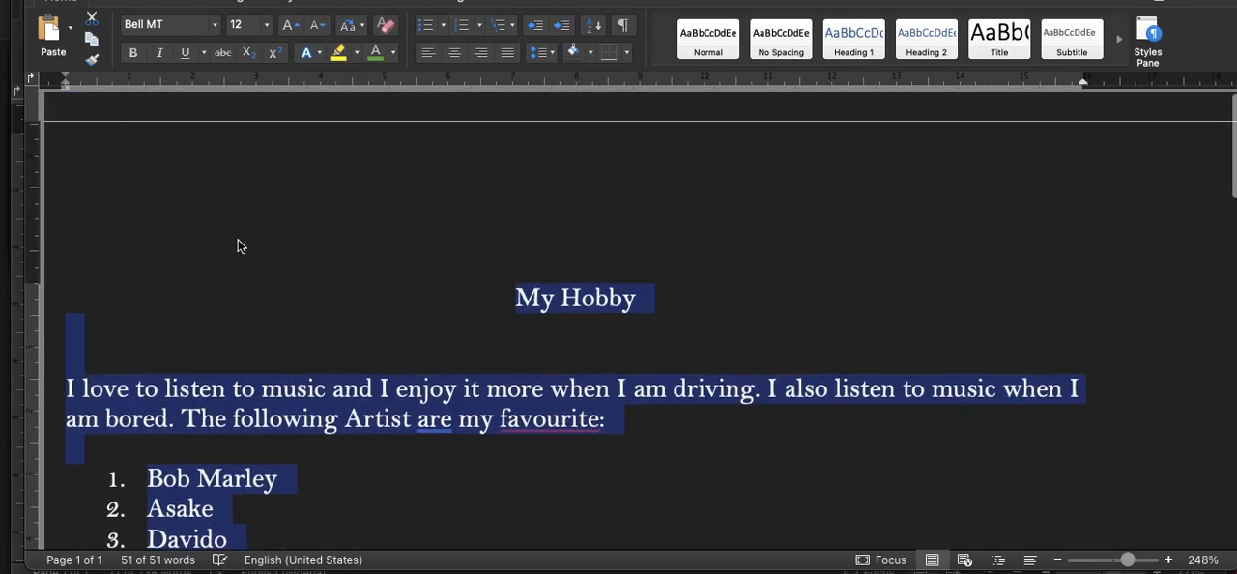
Step: Set the font of all the selected document text to Bradley Hand
{"action": "left_click", "coordinate": [214, 26]}
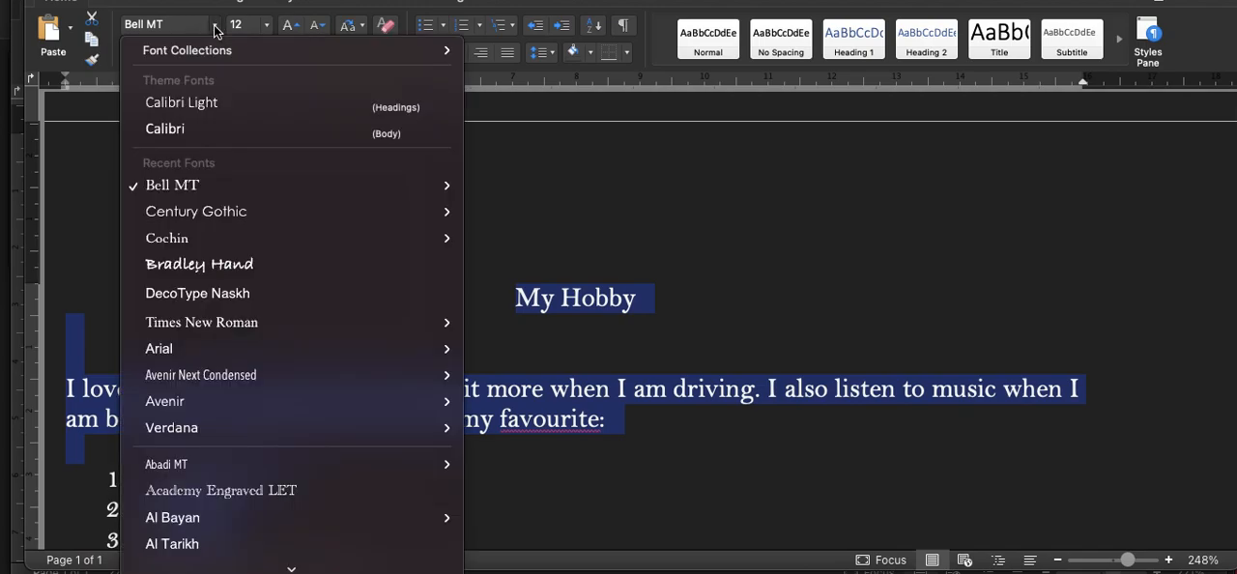
{"action": "left_click", "coordinate": [235, 276]}
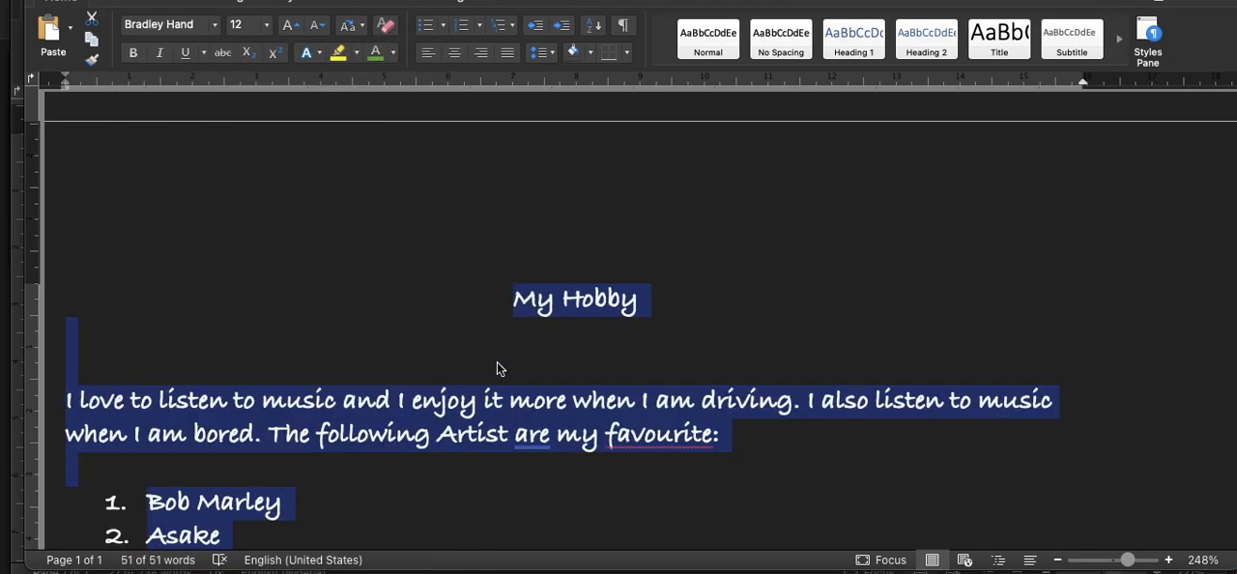
{"action": "scroll", "coordinate": [496, 367], "scroll_direction": "down", "scroll_amount": 2}
Step: Set the font size of the "My Hobby" heading to 20
{"action": "left_click", "coordinate": [523, 239]}
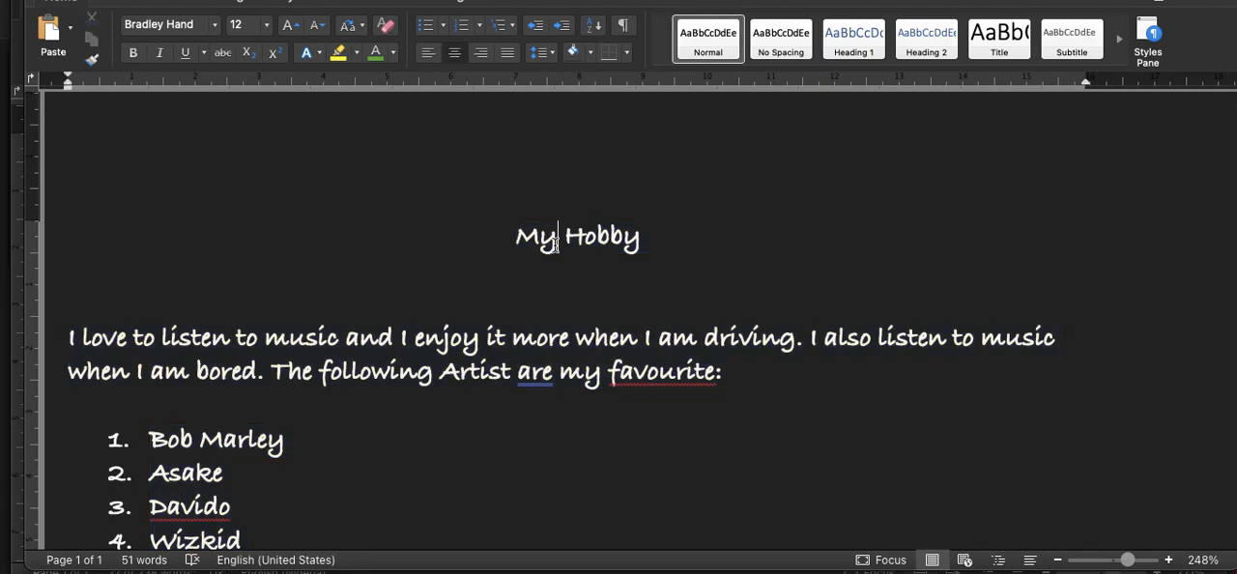
{"action": "triple_click", "coordinate": [538, 240]}
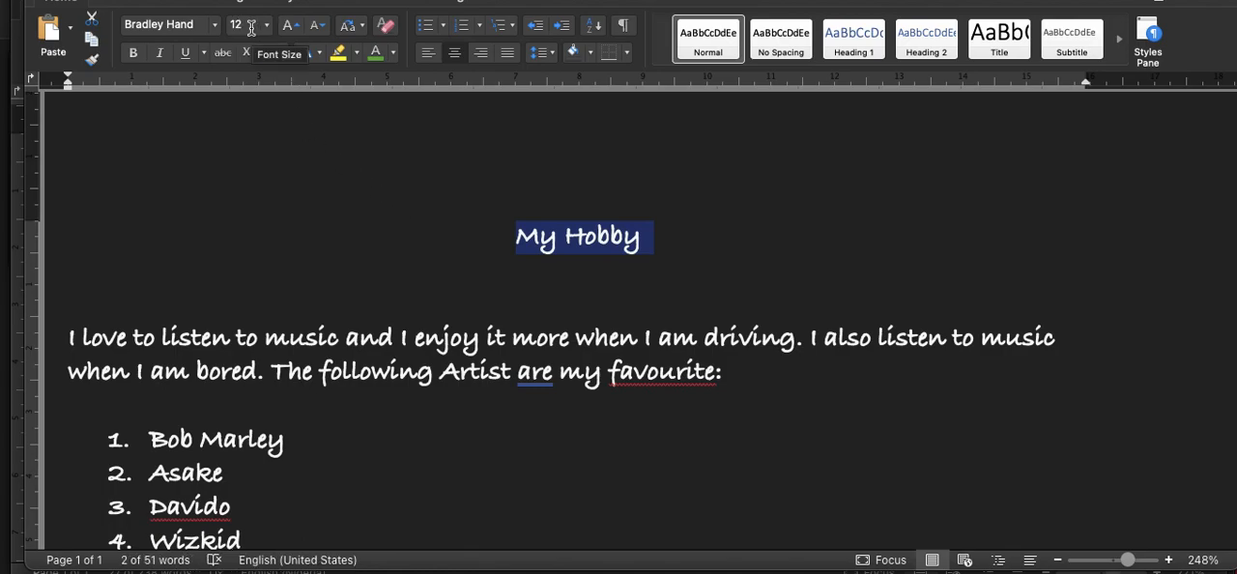
{"action": "left_click", "coordinate": [268, 26]}
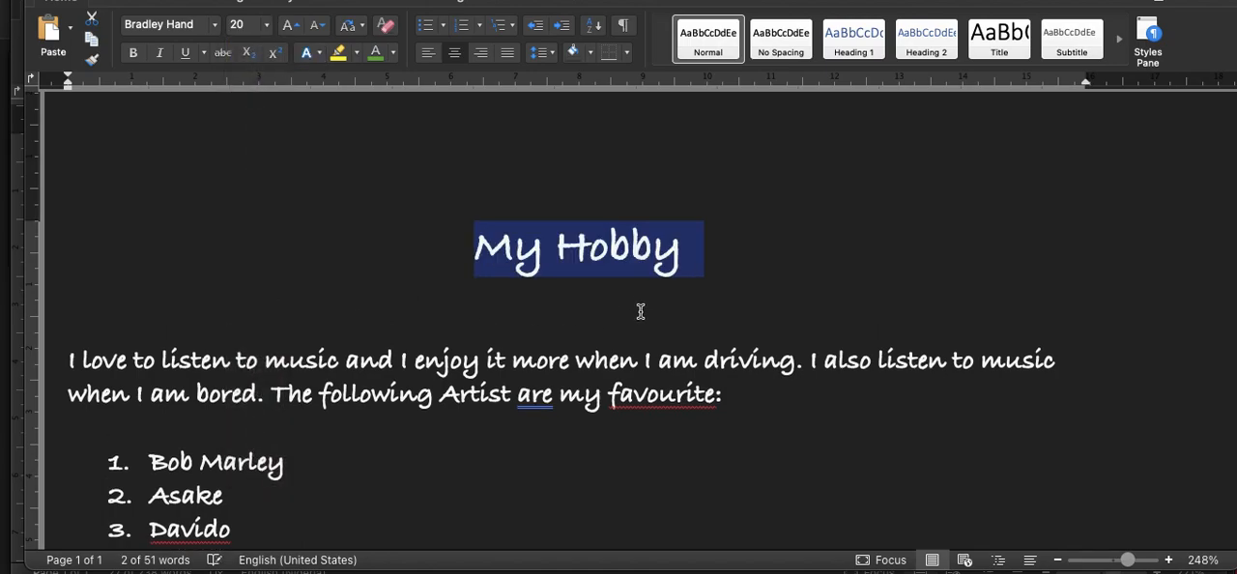
Step: Colour the heading's word "Hobby" dark orange and its word "My" red
{"action": "double_click", "coordinate": [642, 257]}
{"action": "left_click", "coordinate": [392, 52]}
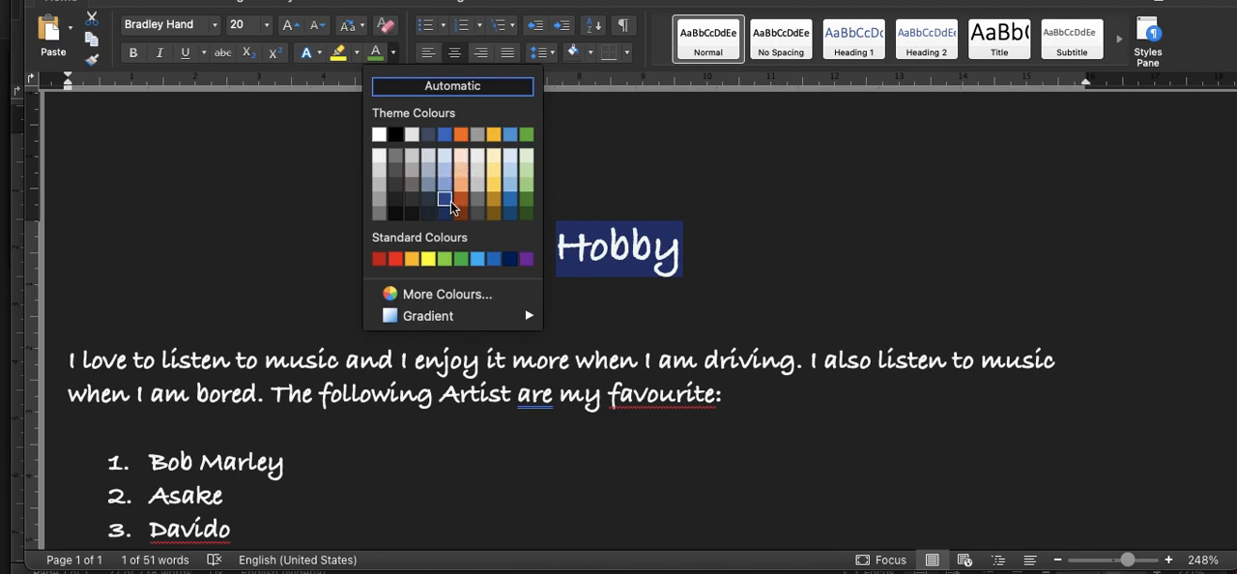
{"action": "left_click", "coordinate": [461, 200]}
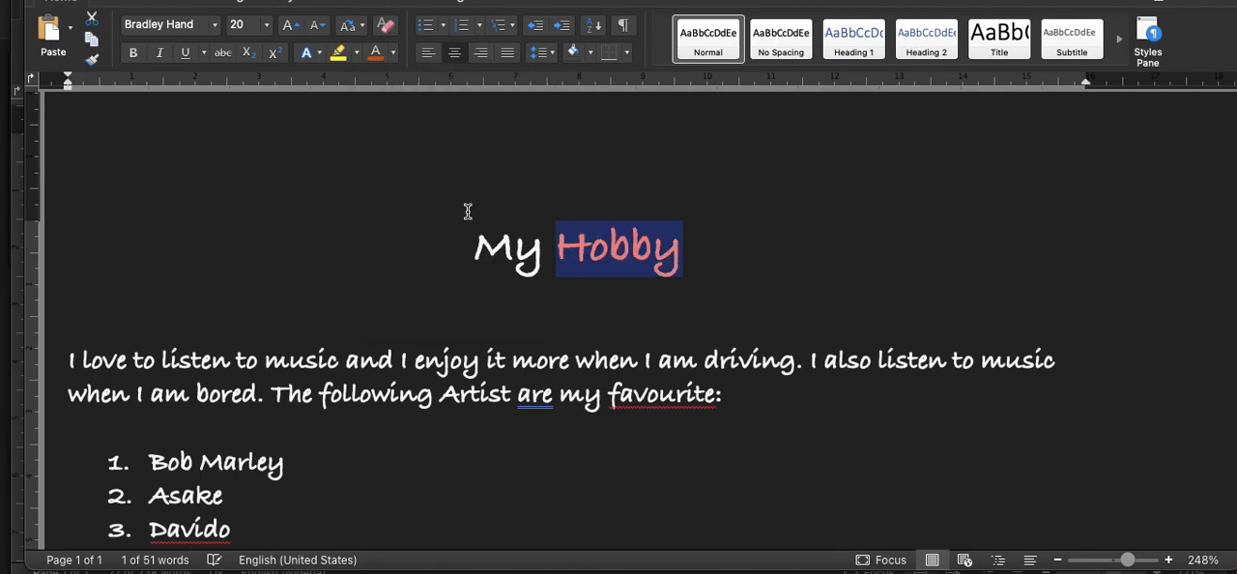
{"action": "double_click", "coordinate": [514, 245]}
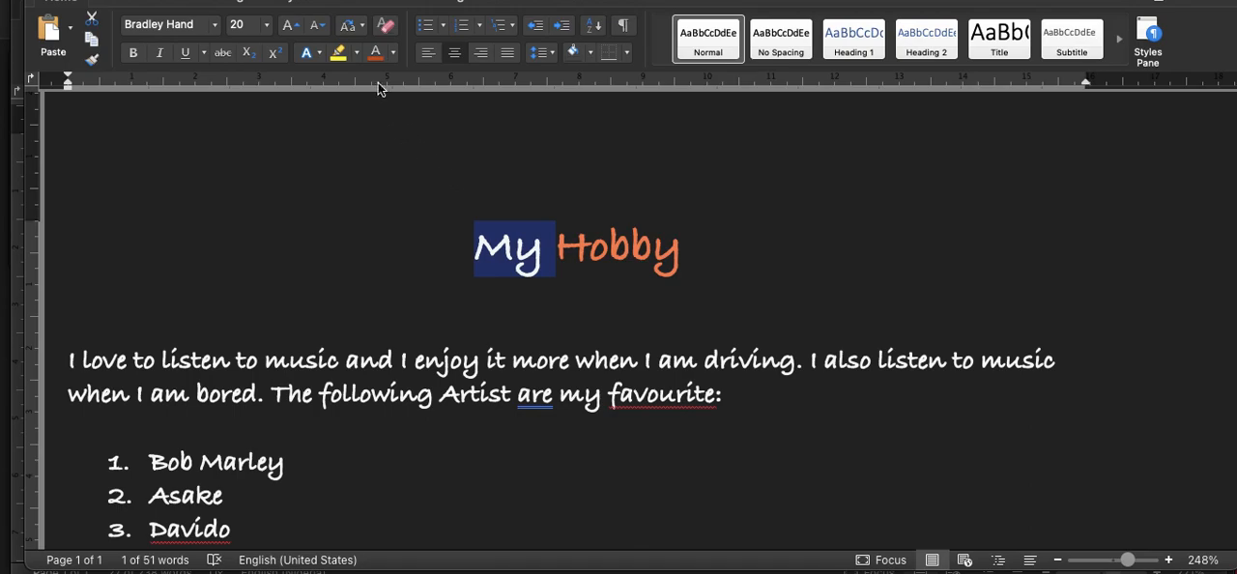
{"action": "left_click", "coordinate": [393, 52]}
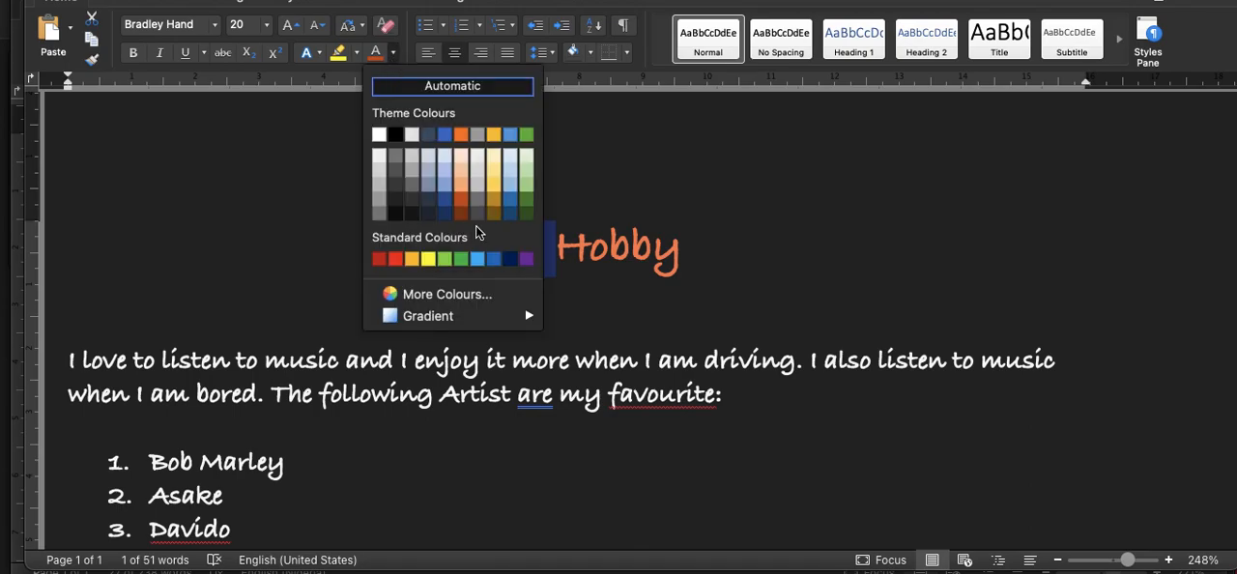
{"action": "left_click", "coordinate": [395, 259]}
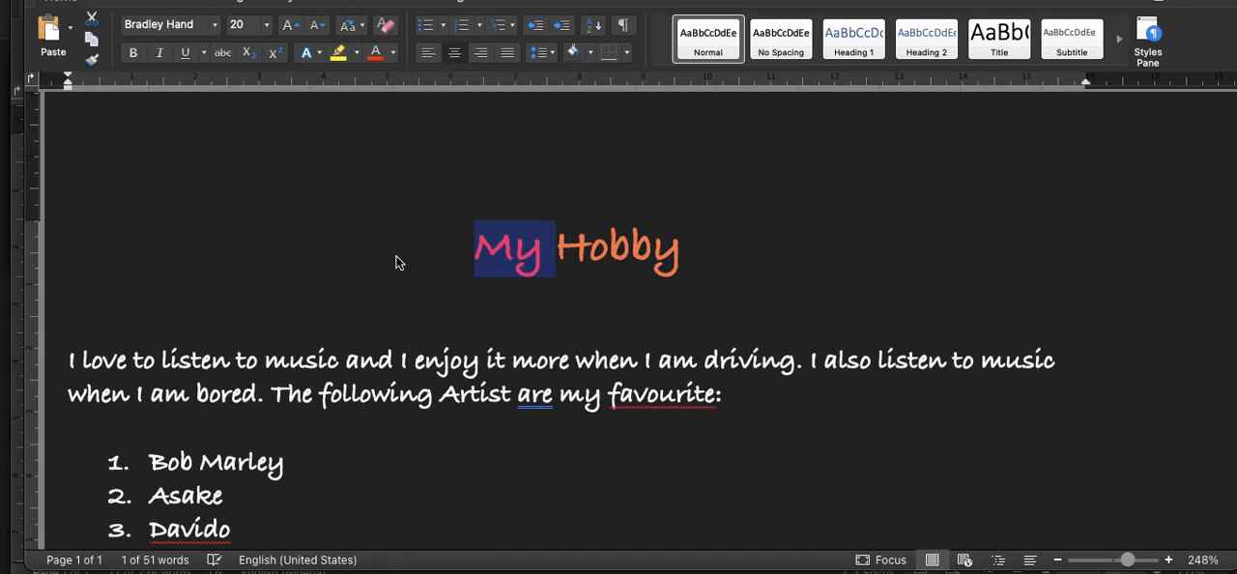
{"action": "left_click", "coordinate": [596, 186]}
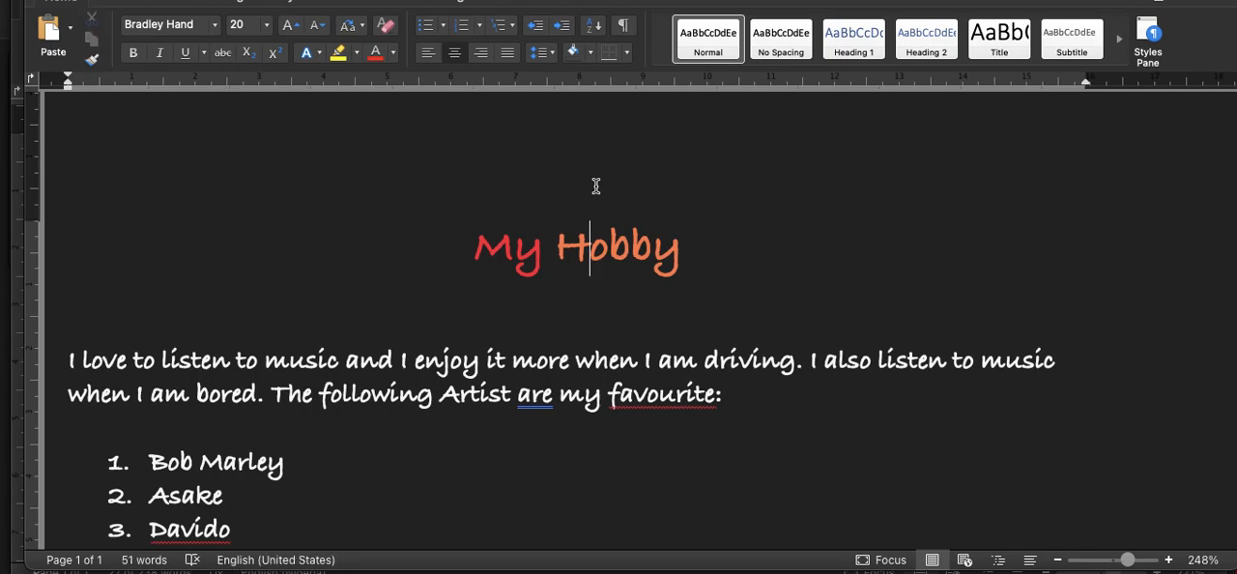
Step: Add blank line space below the last bulleted "Burna Boy" and leave the cursor there
{"action": "scroll", "coordinate": [595, 186], "scroll_direction": "down", "scroll_amount": 1}
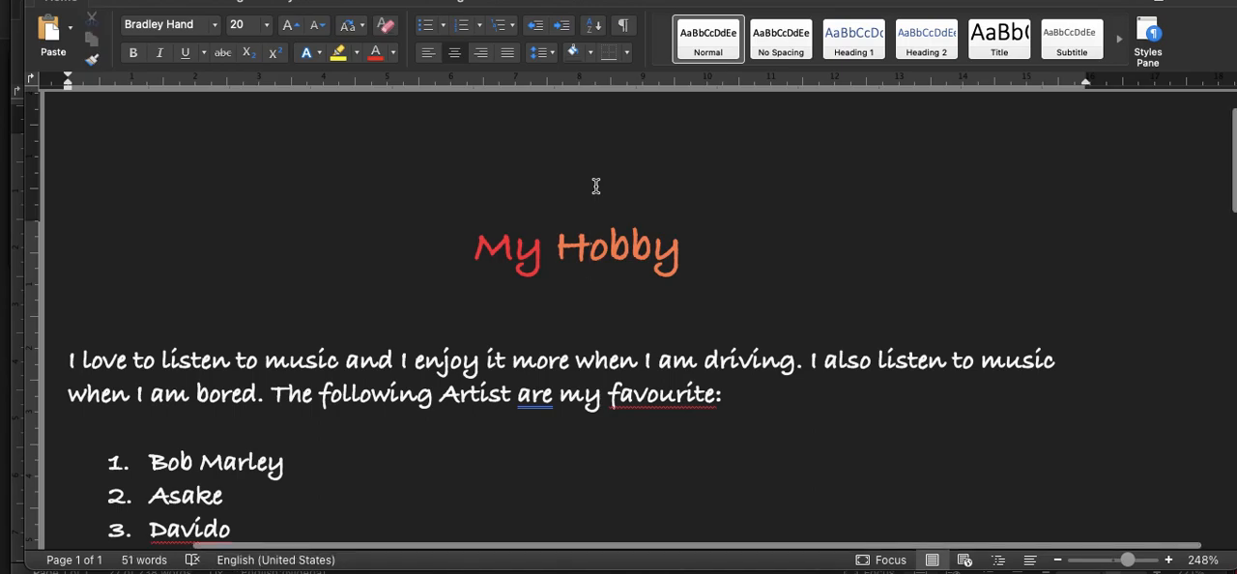
{"action": "scroll", "coordinate": [595, 186], "scroll_direction": "down", "scroll_amount": 2}
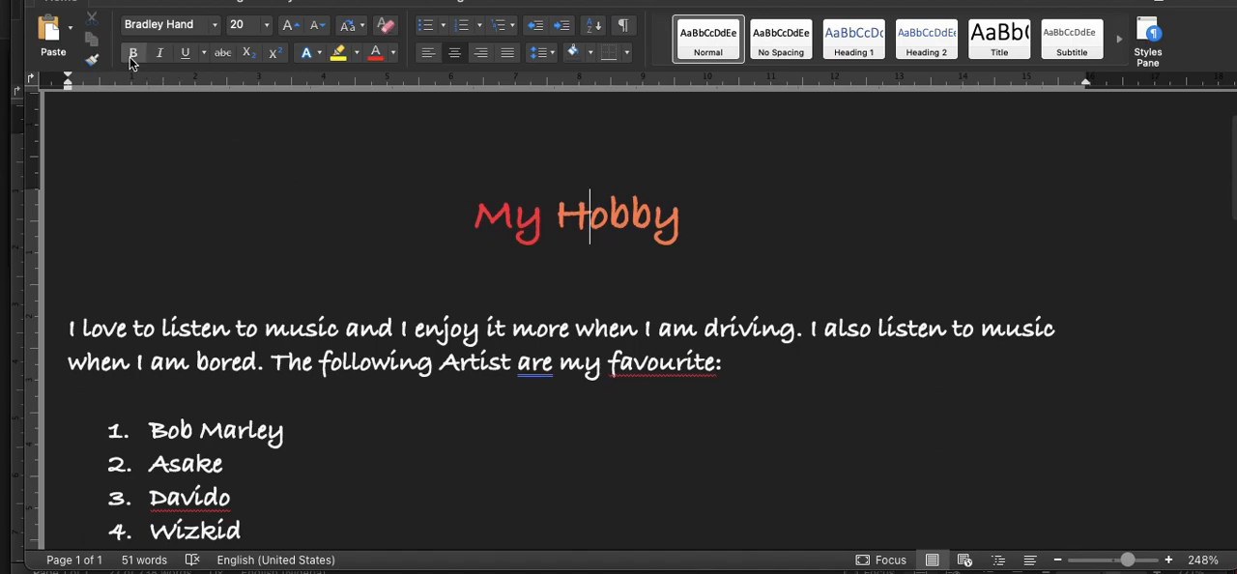
{"action": "scroll", "coordinate": [475, 354], "scroll_direction": "down", "scroll_amount": 5}
{"action": "left_click", "coordinate": [249, 253]}
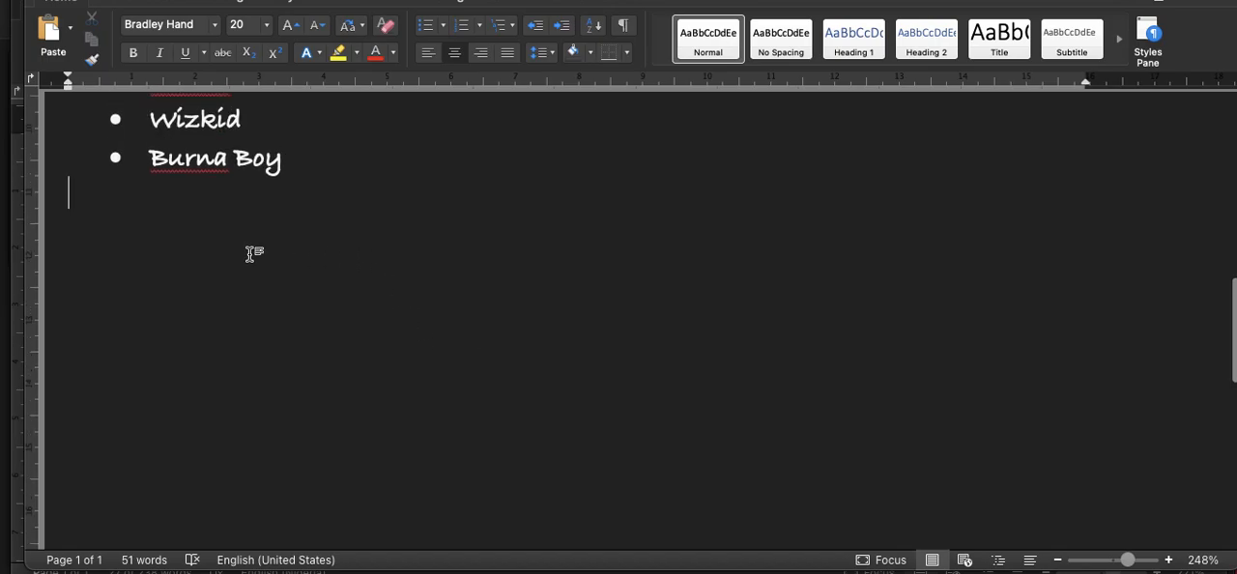
{"action": "key", "text": "Return"}
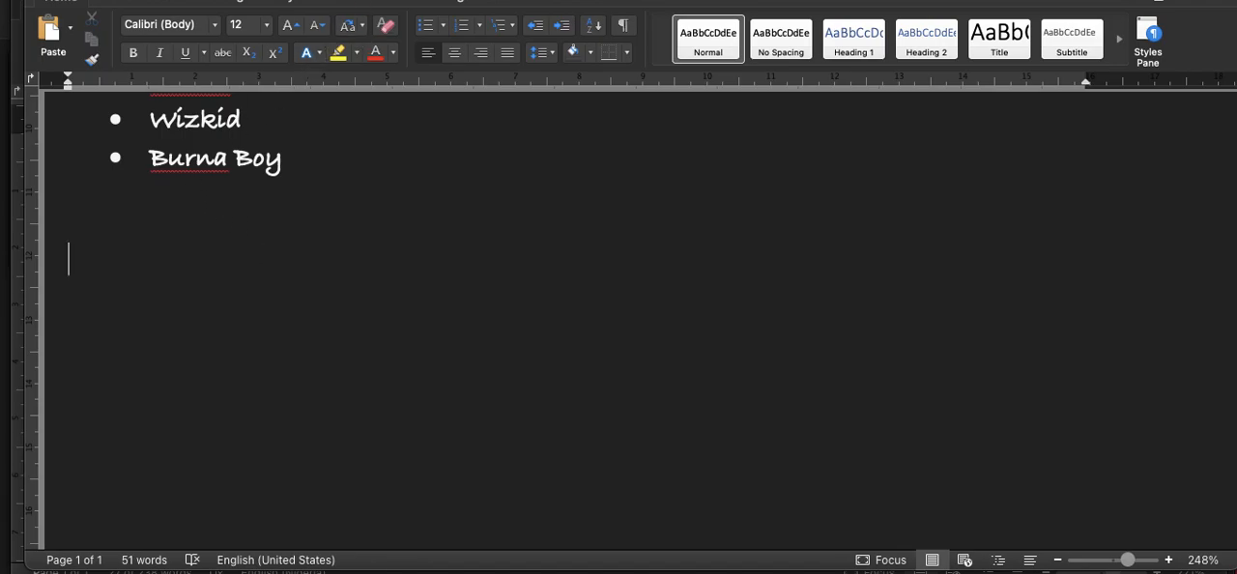
{"action": "left_click", "coordinate": [389, 0]}
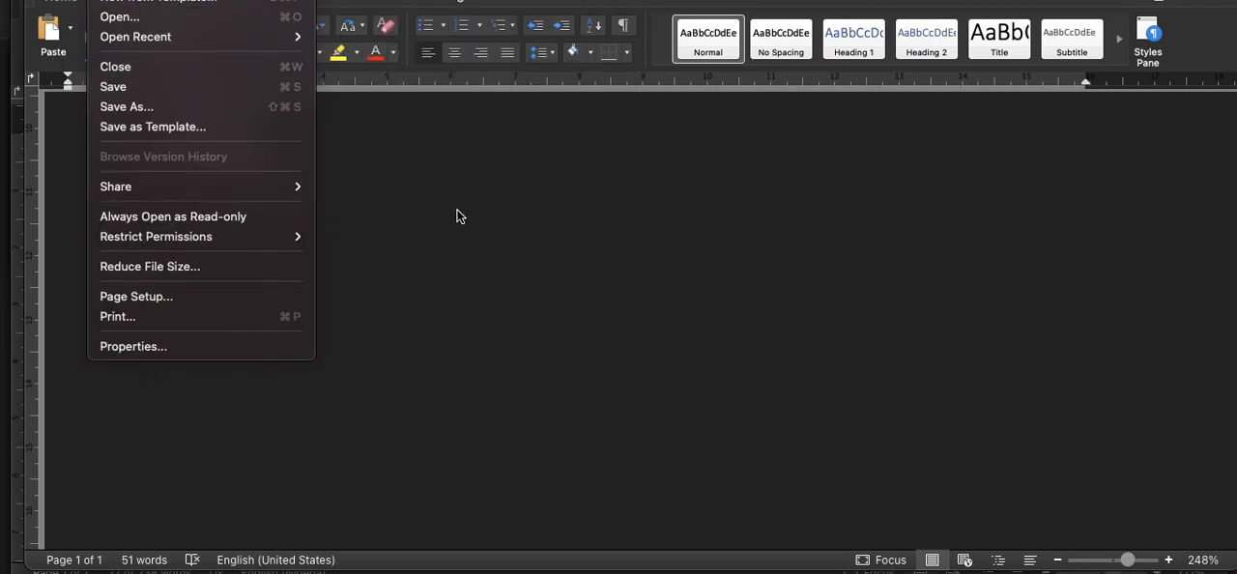
{"action": "left_click", "coordinate": [458, 216]}
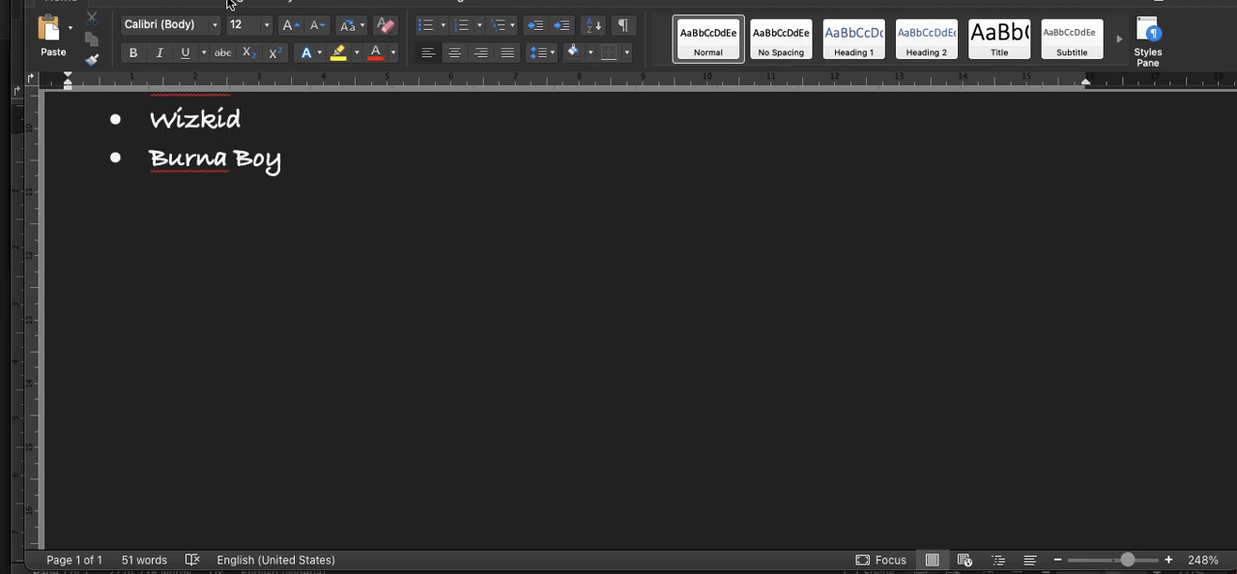
Step: Insert a table with two columns and four rows below the bulleted artist list
{"action": "left_click", "coordinate": [118, 3]}
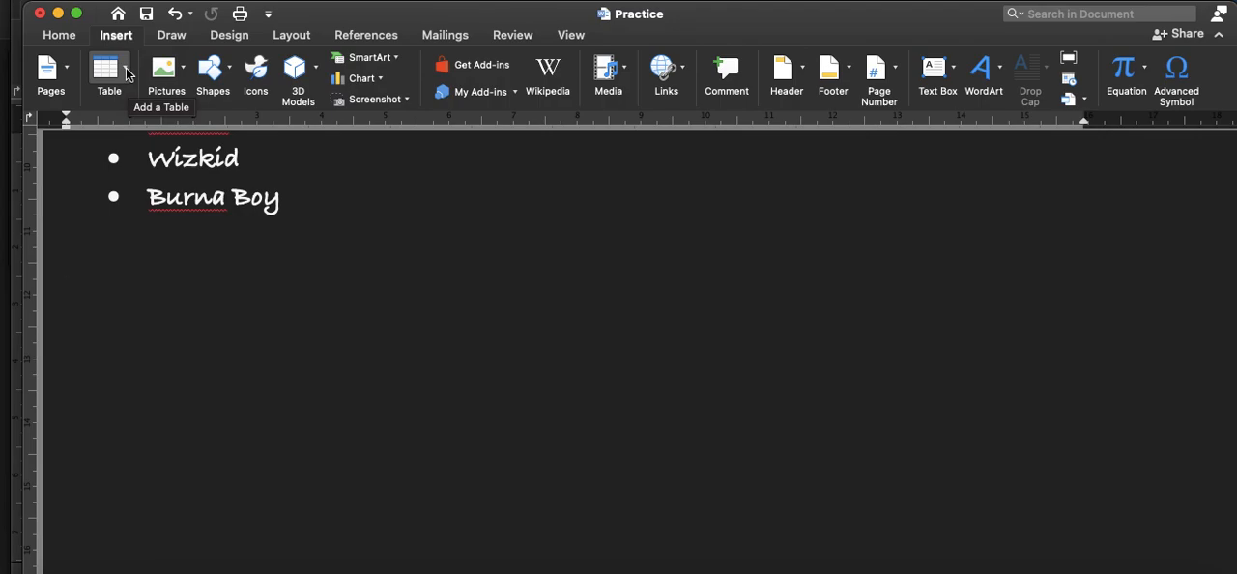
{"action": "left_click", "coordinate": [126, 73]}
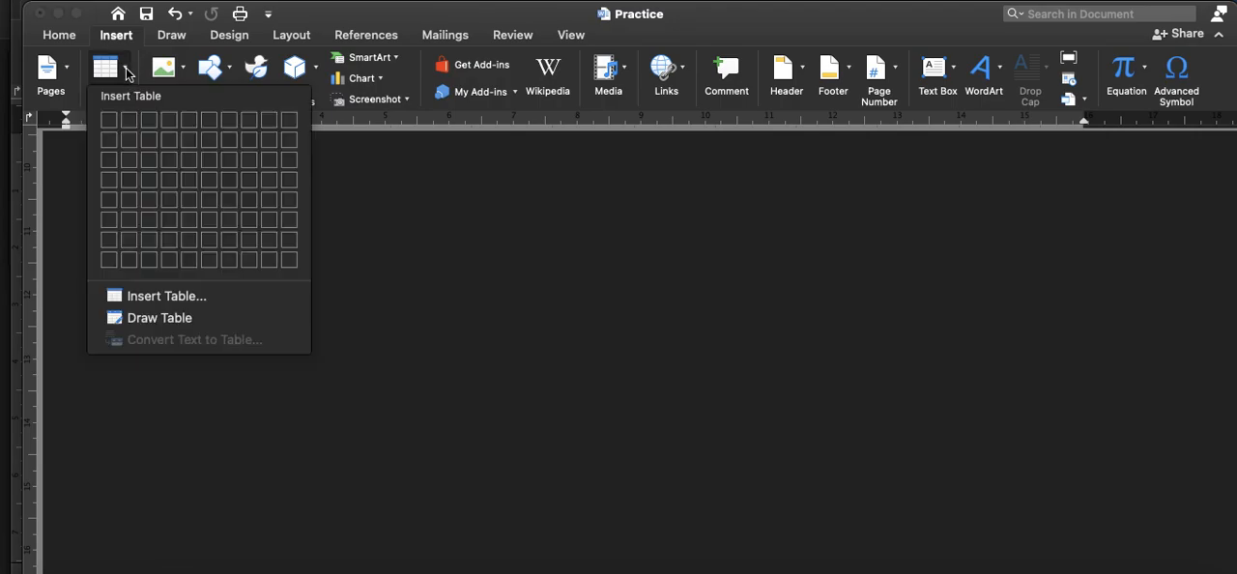
{"action": "left_click", "coordinate": [130, 180]}
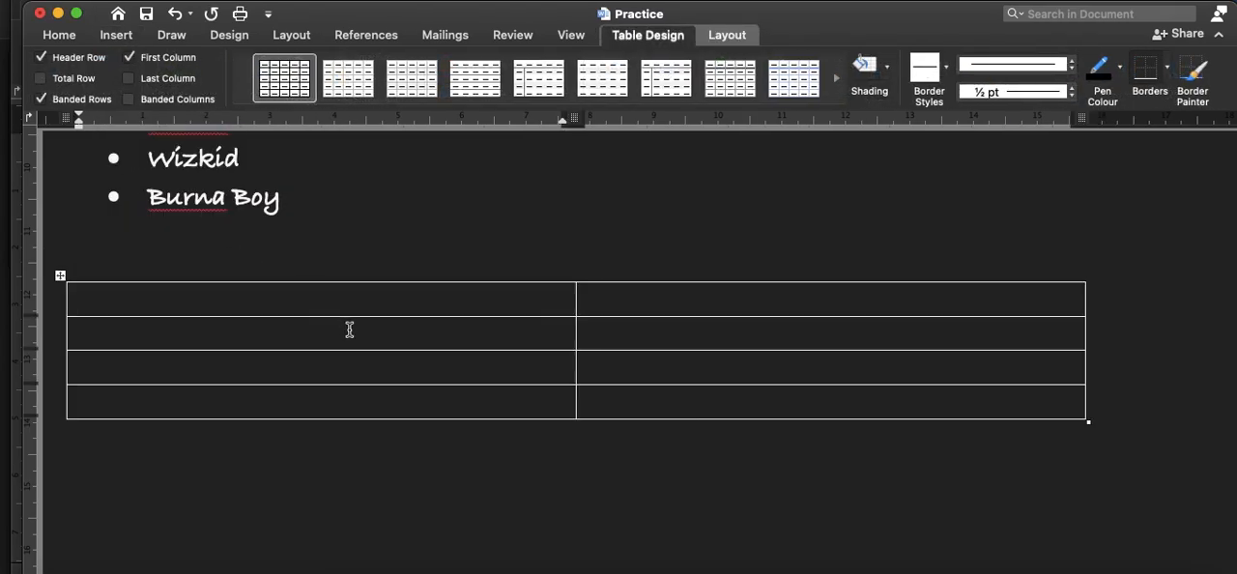
Step: Fill the table's header row with "S/N" and "TITLE OF BOOKS"
{"action": "type", "text": "S/N"}
{"action": "key", "text": "Tab"}
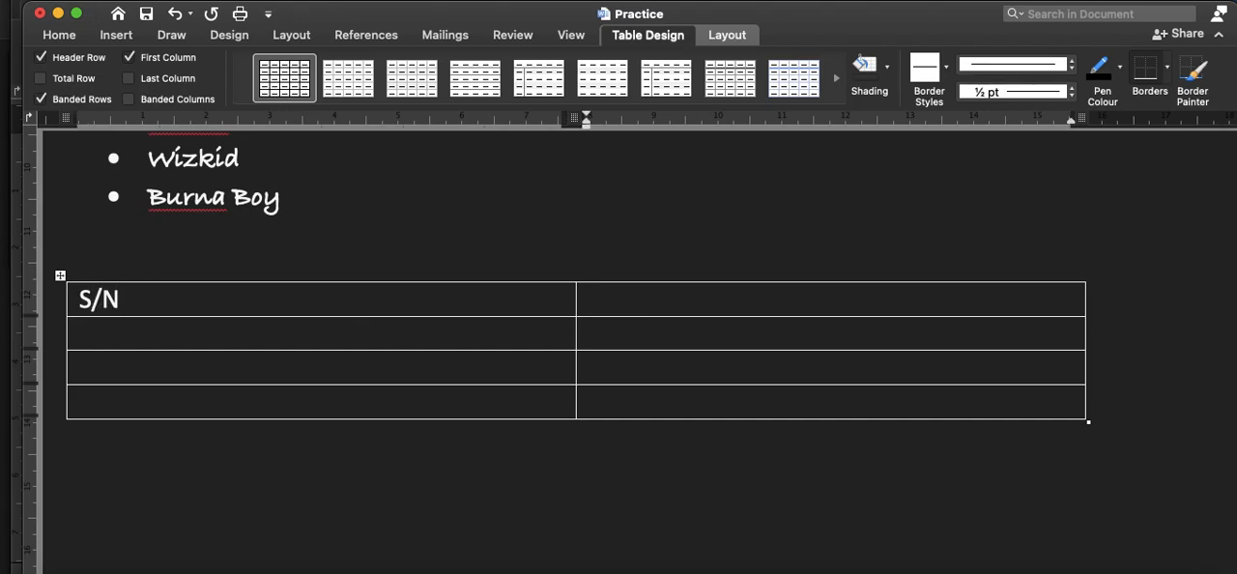
{"action": "type", "text": "TITLE OF BOOKS"}
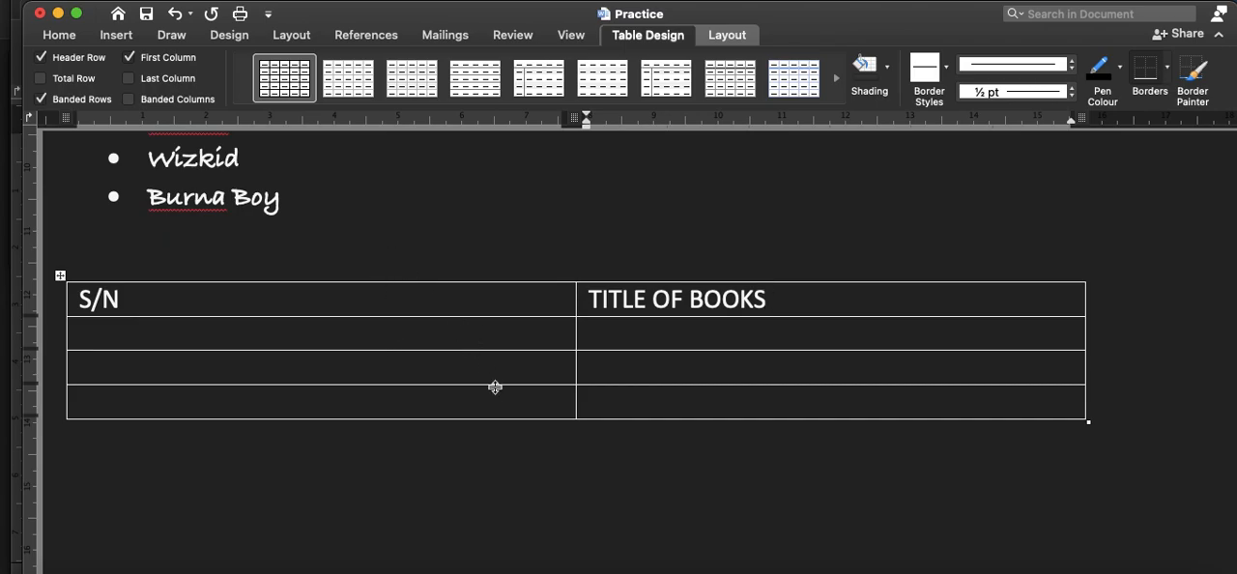
Step: Enter "OLIVER TWIST" and "DRUMMER BOY" in the first two cells under "TITLE OF BOOKS"
{"action": "left_click", "coordinate": [608, 339]}
{"action": "type", "text": "OLIVER TWIST"}
{"action": "left_click", "coordinate": [589, 367]}
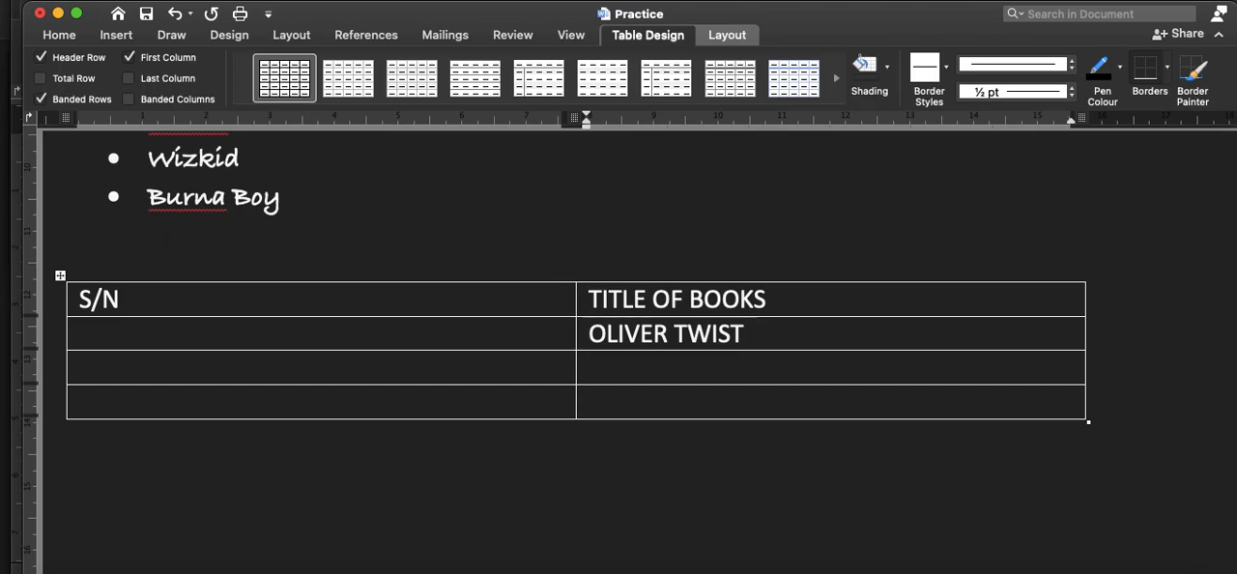
{"action": "type", "text": "DRUMMER BOY"}
{"action": "key", "text": "Down"}
{"action": "key", "text": "Down"}
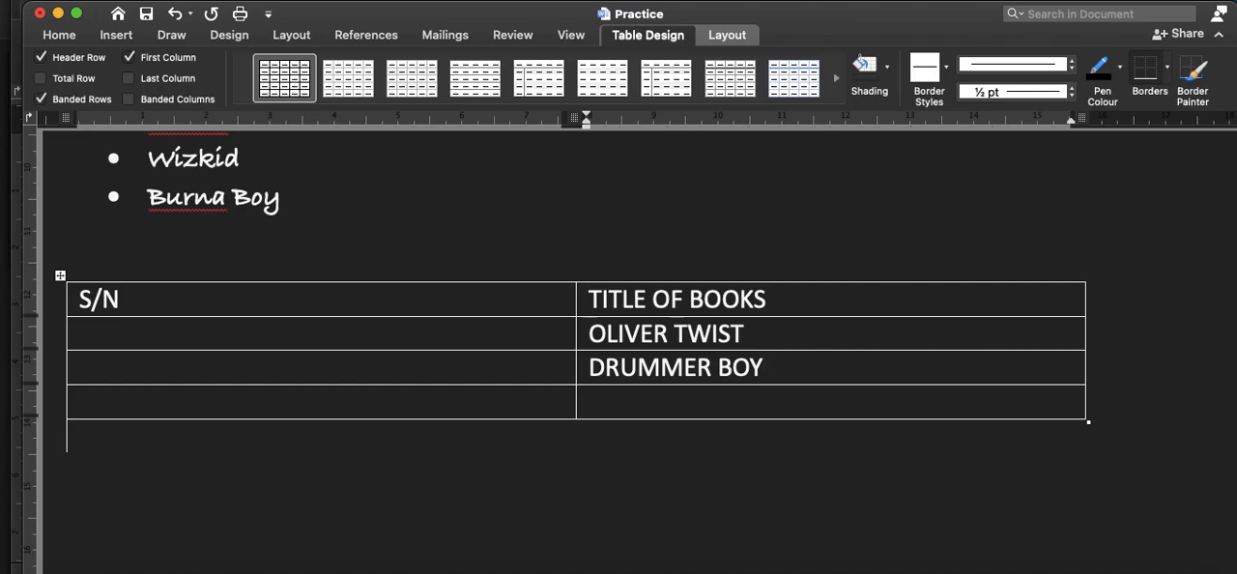
{"action": "type", "text": "TH"}
{"action": "key", "text": "BackSpace"}
{"action": "key", "text": "BackSpace"}
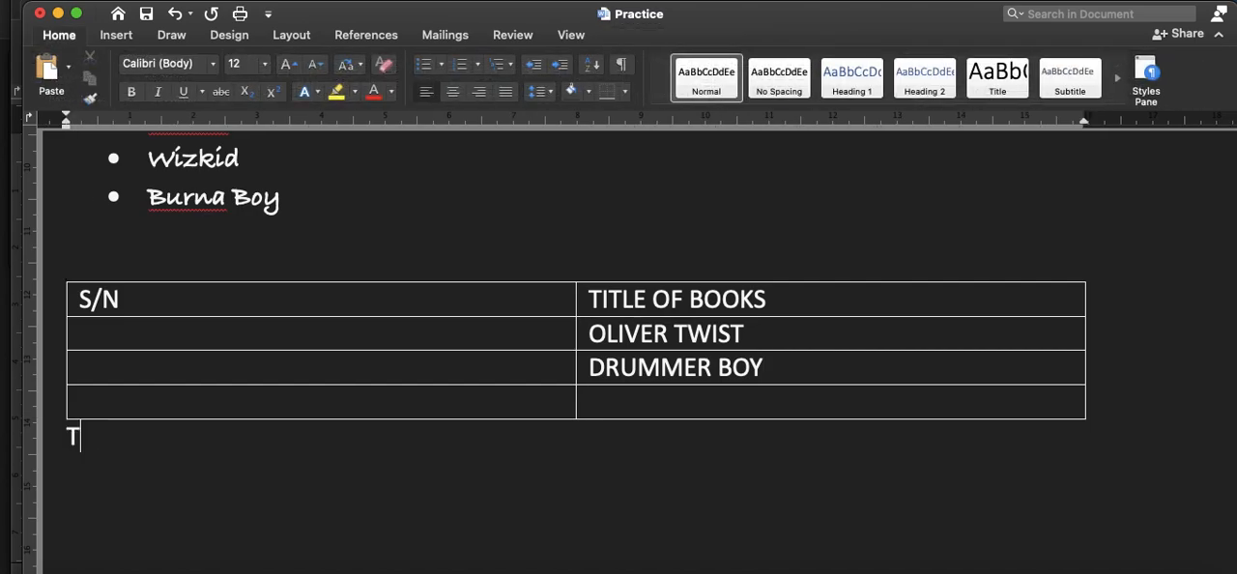
Step: Enter "THINGS FALL APART" in the last cell of the "TITLE OF BOOKS" column
{"action": "left_click", "coordinate": [741, 396]}
{"action": "type", "text": "THINGS "}
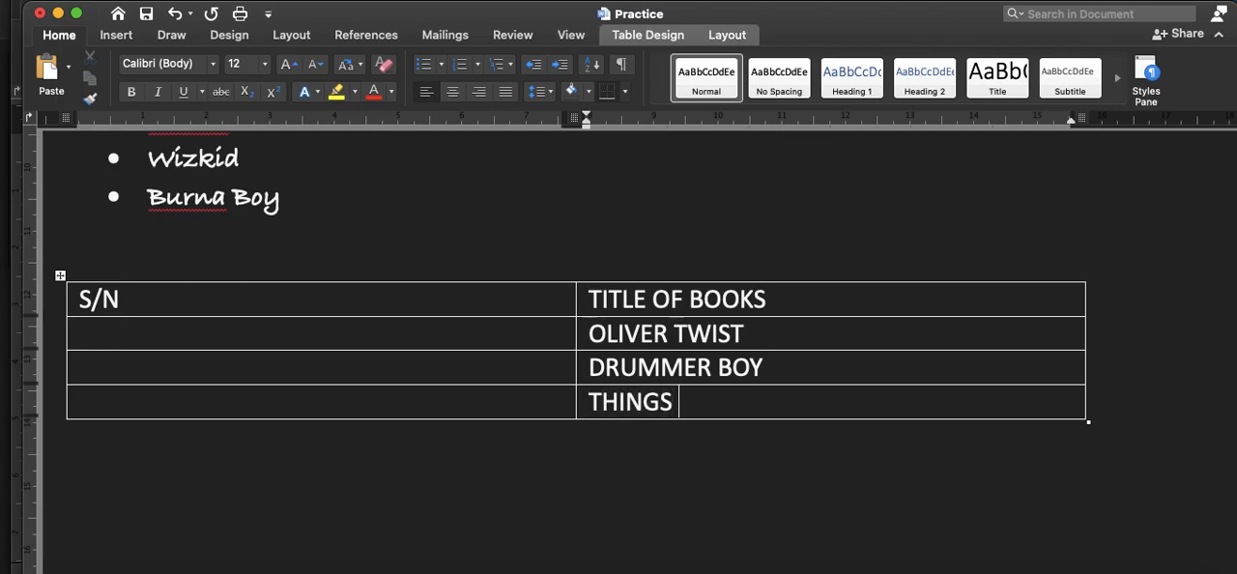
{"action": "type", "text": "FALL APART"}
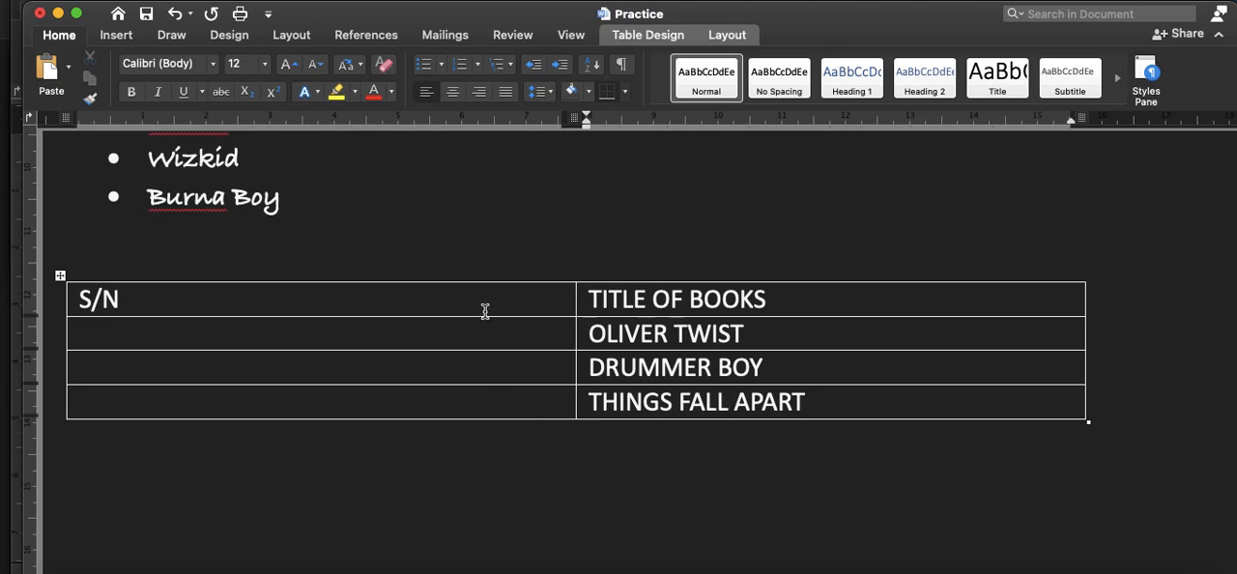
Step: Number the three empty cells under "S/N" using the "1. 2. 3." number format
{"action": "left_click", "coordinate": [414, 339]}
{"action": "left_click", "coordinate": [415, 406], "text": "shift"}
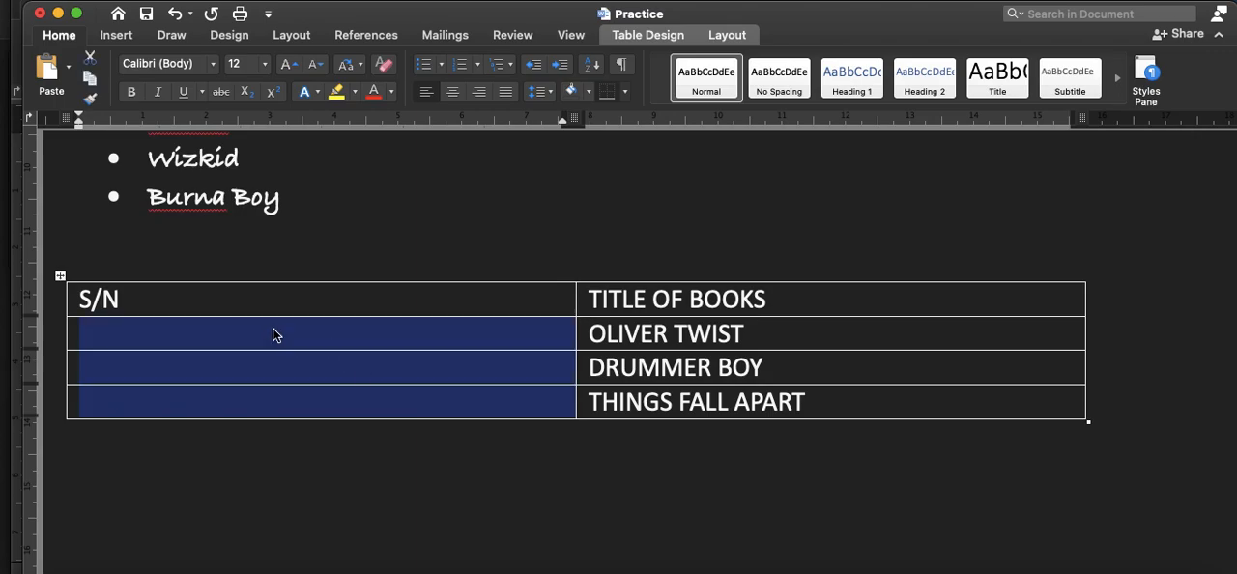
{"action": "left_click", "coordinate": [165, 331]}
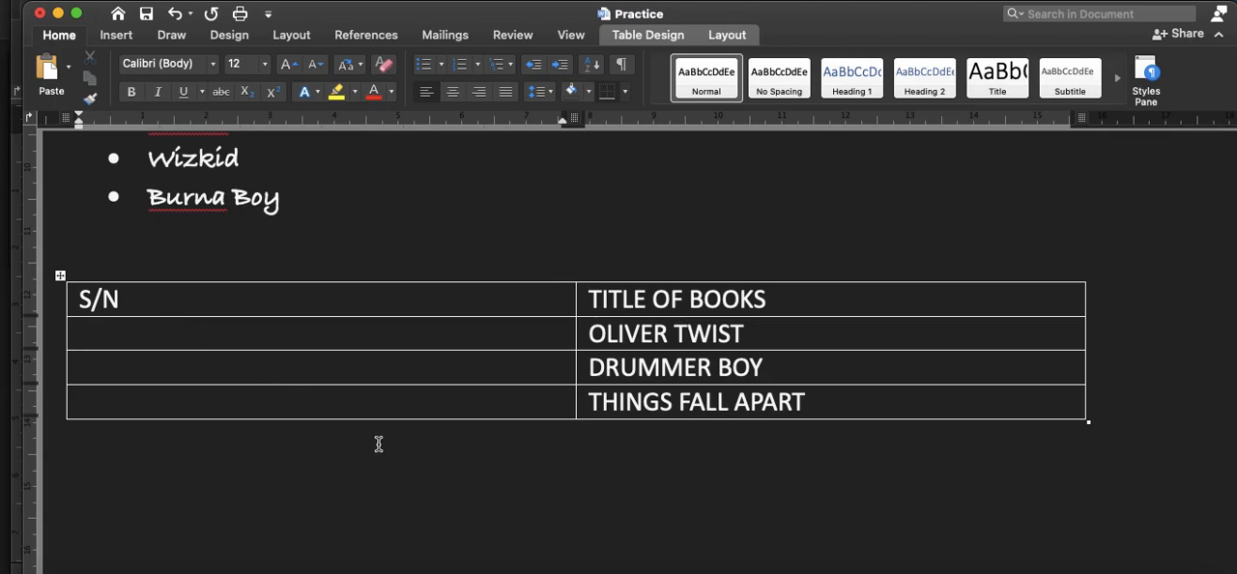
{"action": "left_click", "coordinate": [555, 407], "text": "shift"}
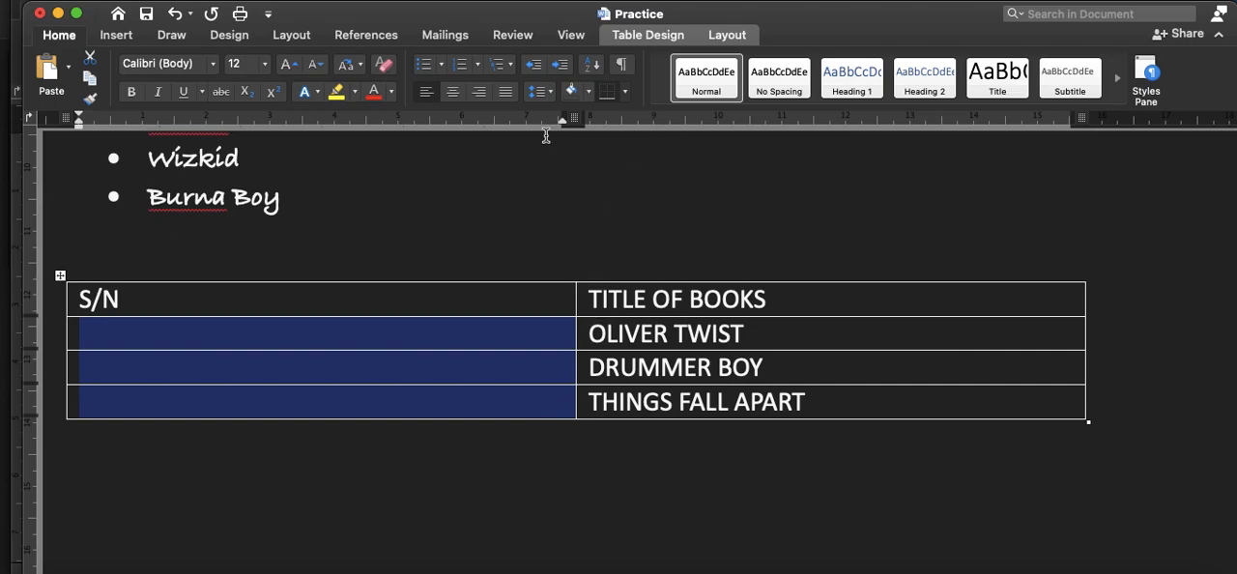
{"action": "left_click", "coordinate": [477, 65]}
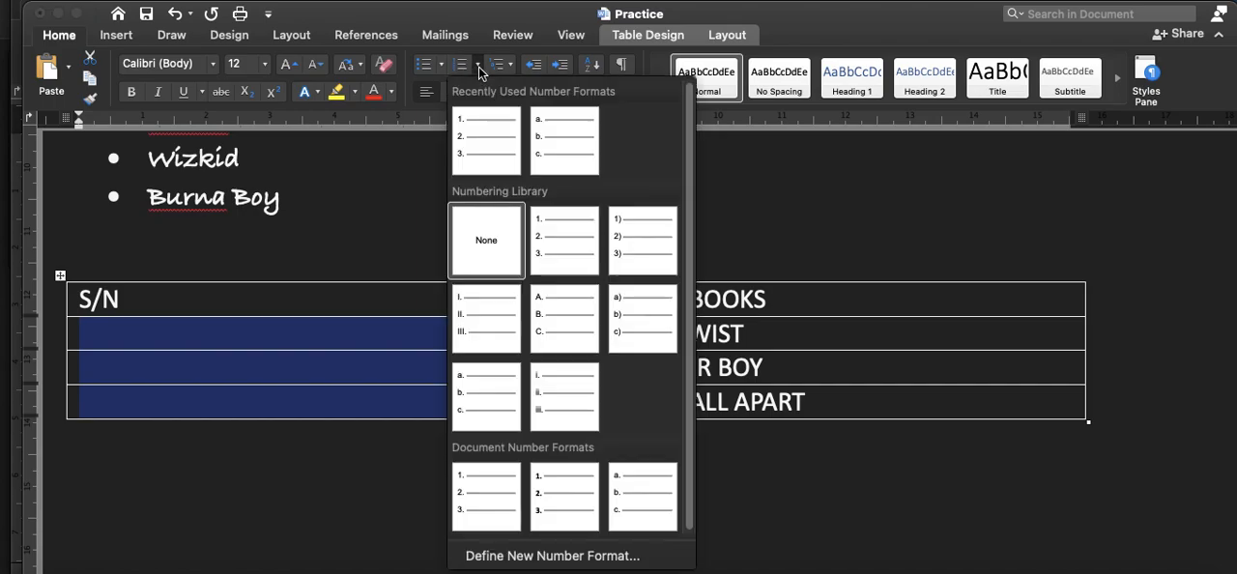
{"action": "left_click", "coordinate": [556, 244]}
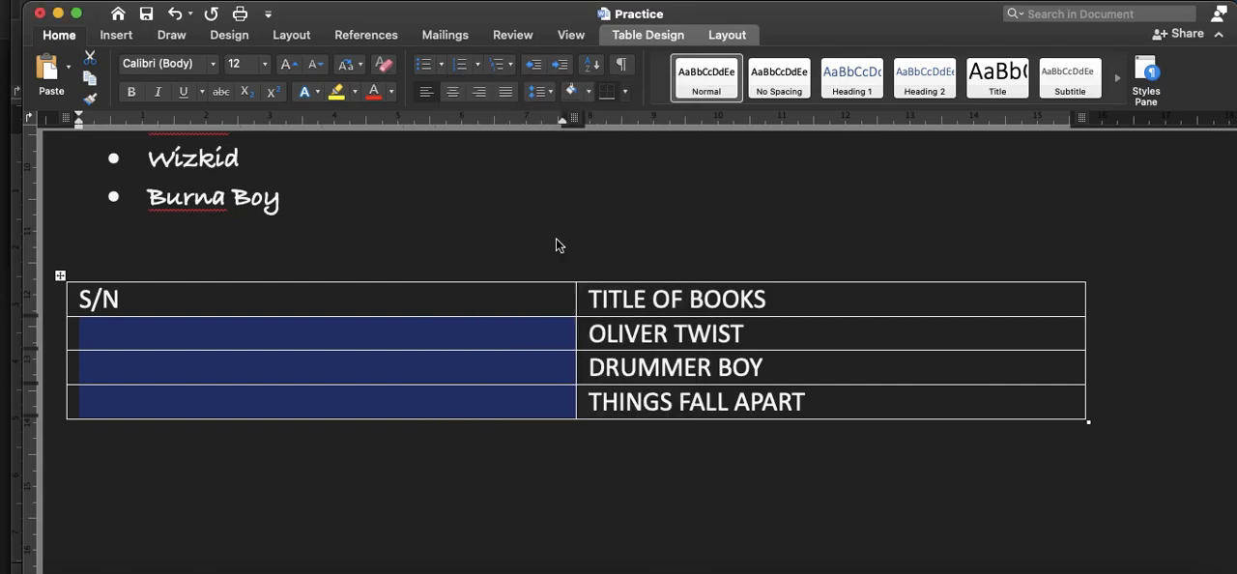
{"action": "left_click", "coordinate": [526, 333]}
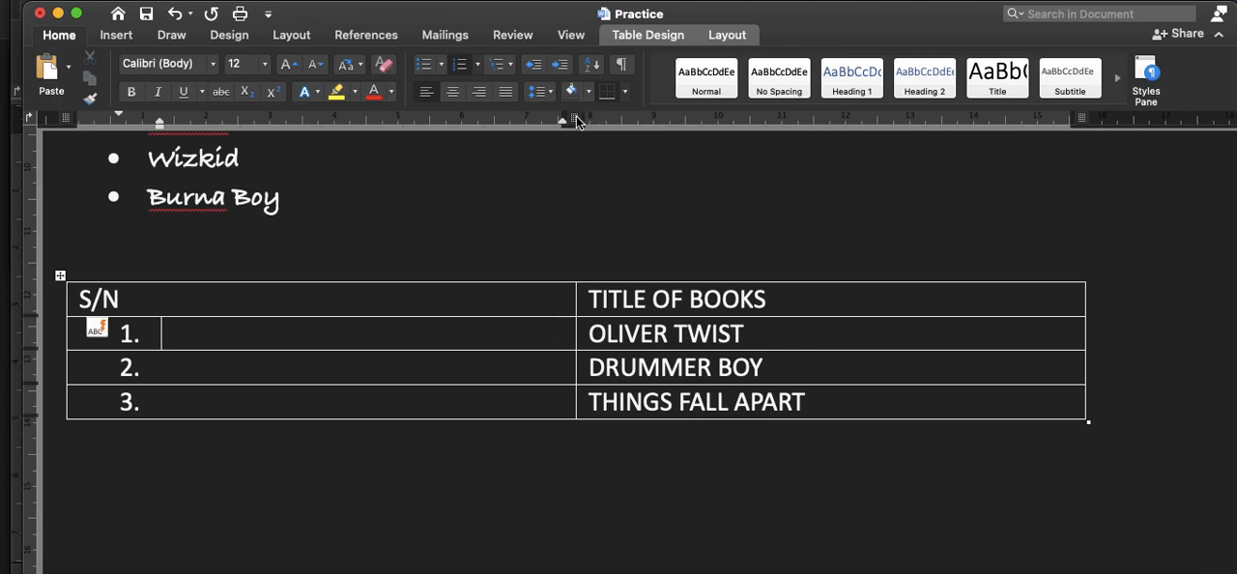
Step: Narrow the "S/N" column to end at about 3.5 on the ruler and the "TITLE OF BOOKS" column at about 9
{"action": "left_click_drag", "start_coordinate": [576, 117], "coordinate": [300, 131]}
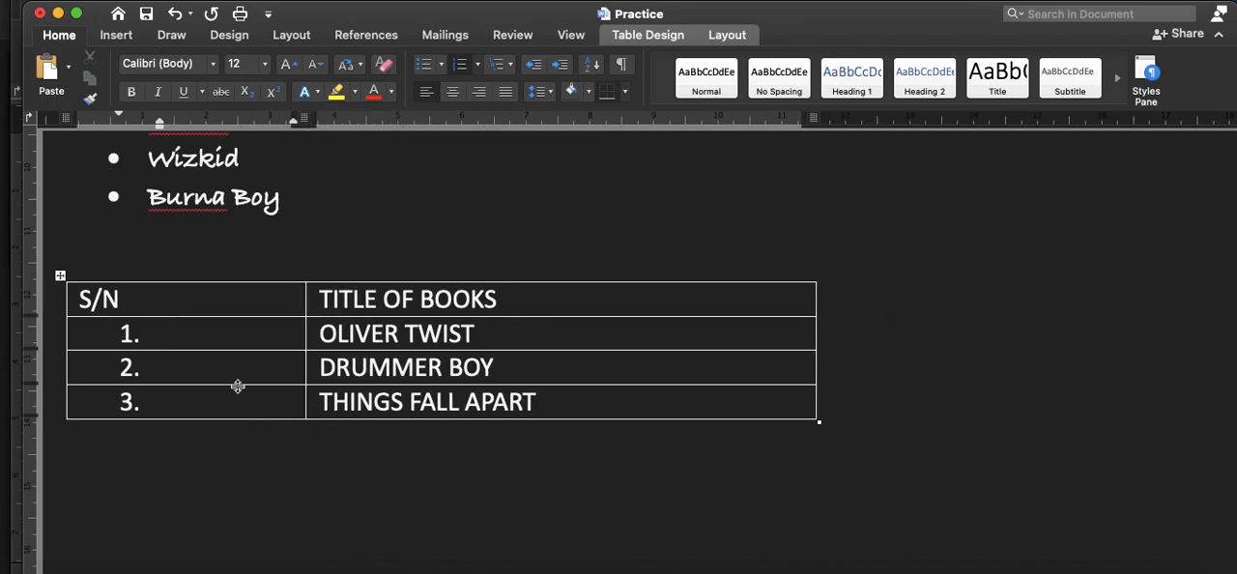
{"action": "left_click", "coordinate": [248, 335]}
{"action": "left_click", "coordinate": [764, 306]}
{"action": "left_click_drag", "start_coordinate": [813, 120], "coordinate": [659, 119]}
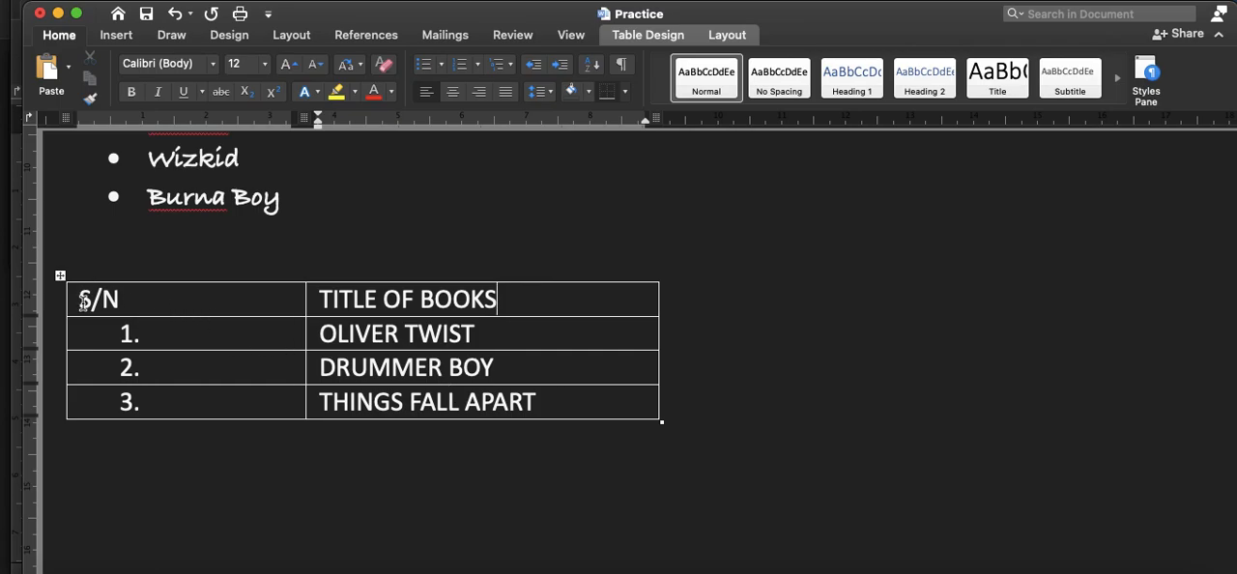
Step: Make the table's header row bold and set its font size to 16
{"action": "left_click_drag", "start_coordinate": [83, 302], "coordinate": [429, 289]}
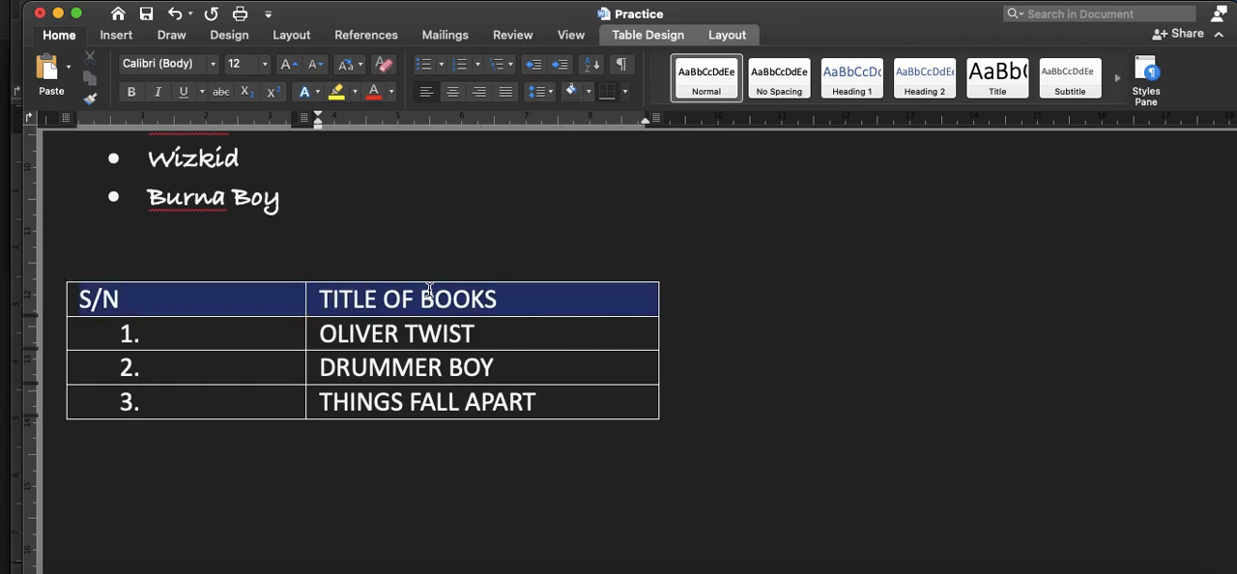
{"action": "left_click", "coordinate": [132, 94]}
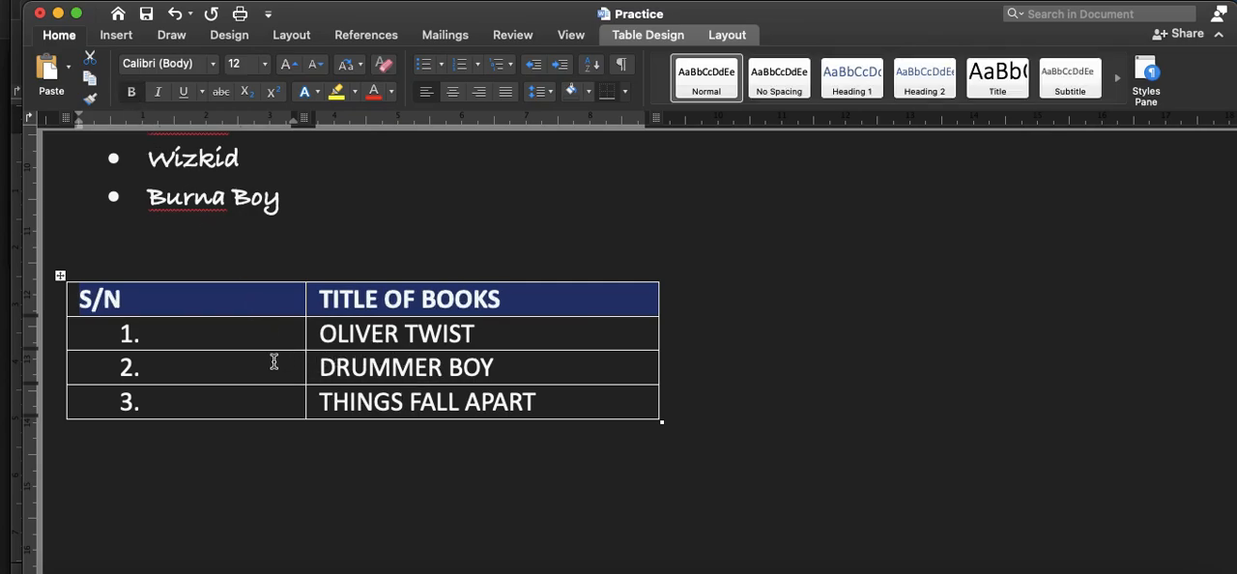
{"action": "left_click", "coordinate": [509, 306]}
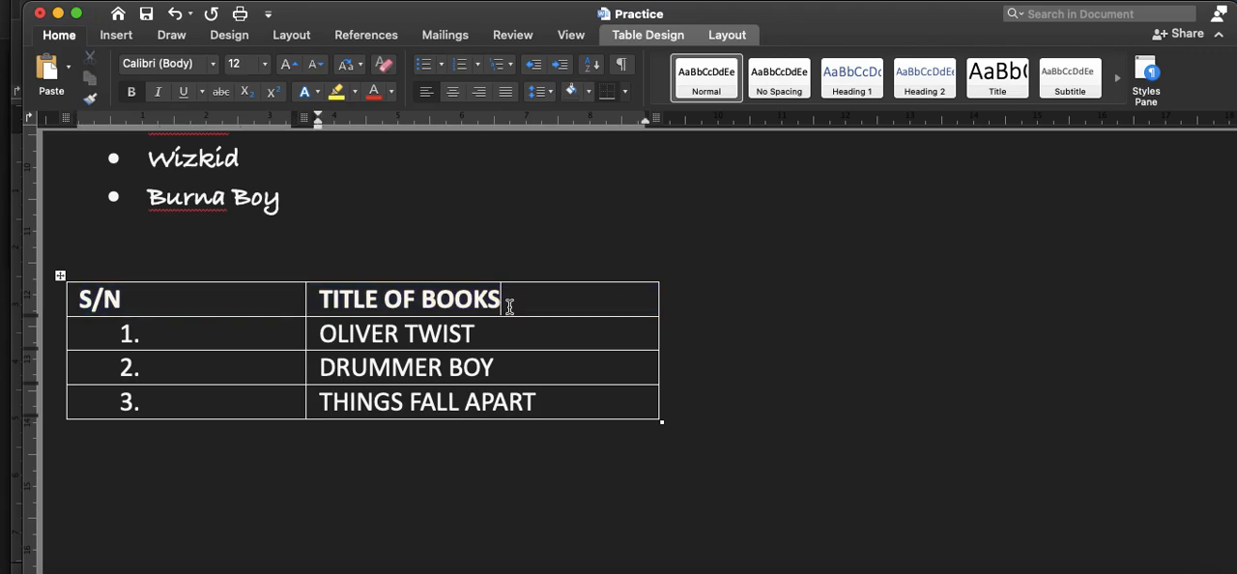
{"action": "left_click", "coordinate": [82, 301]}
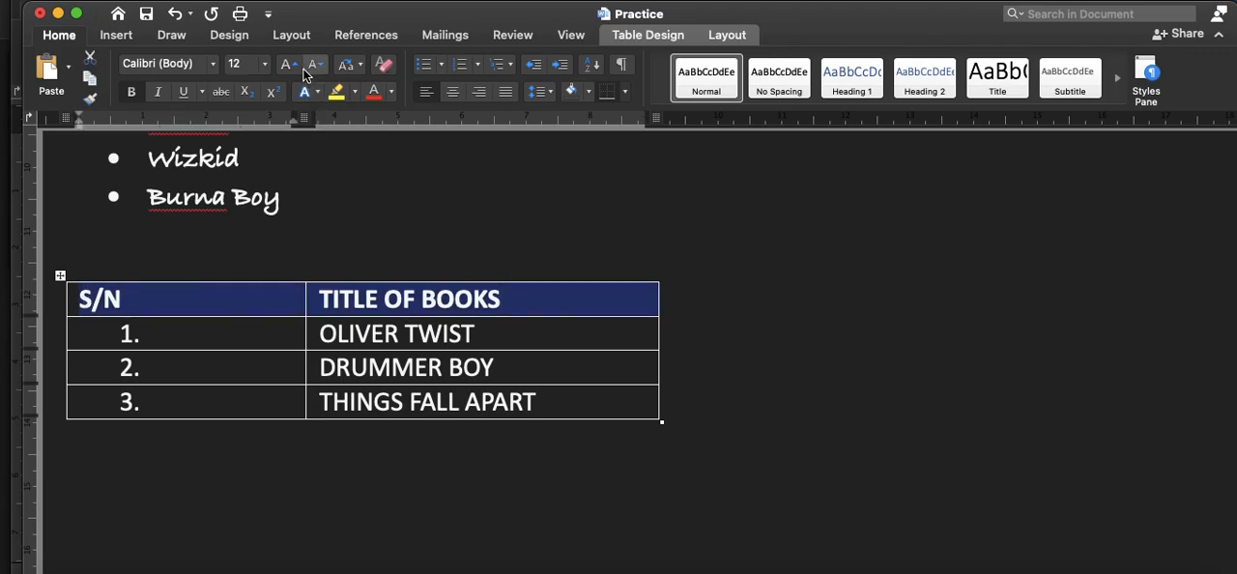
{"action": "left_click", "coordinate": [264, 64]}
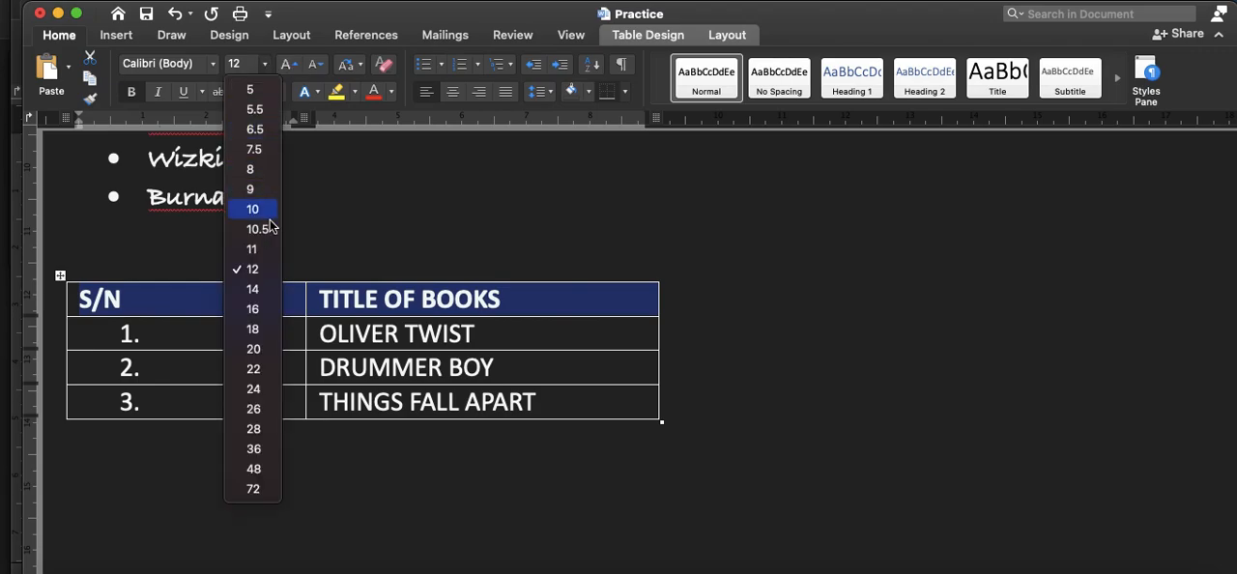
{"action": "left_click", "coordinate": [253, 308]}
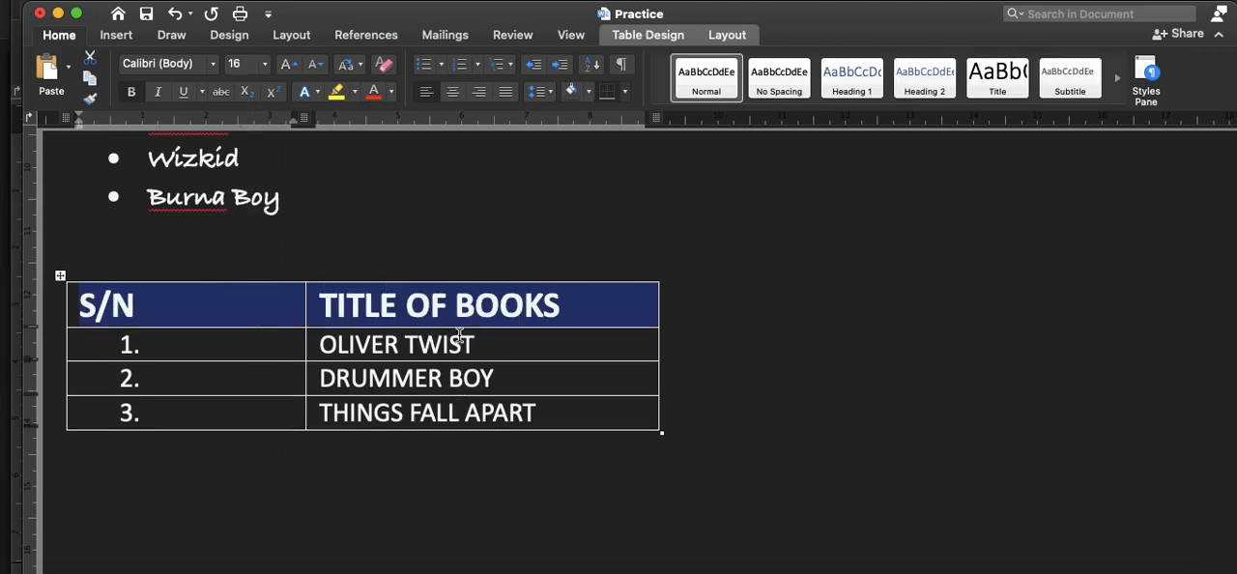
{"action": "left_click", "coordinate": [249, 297]}
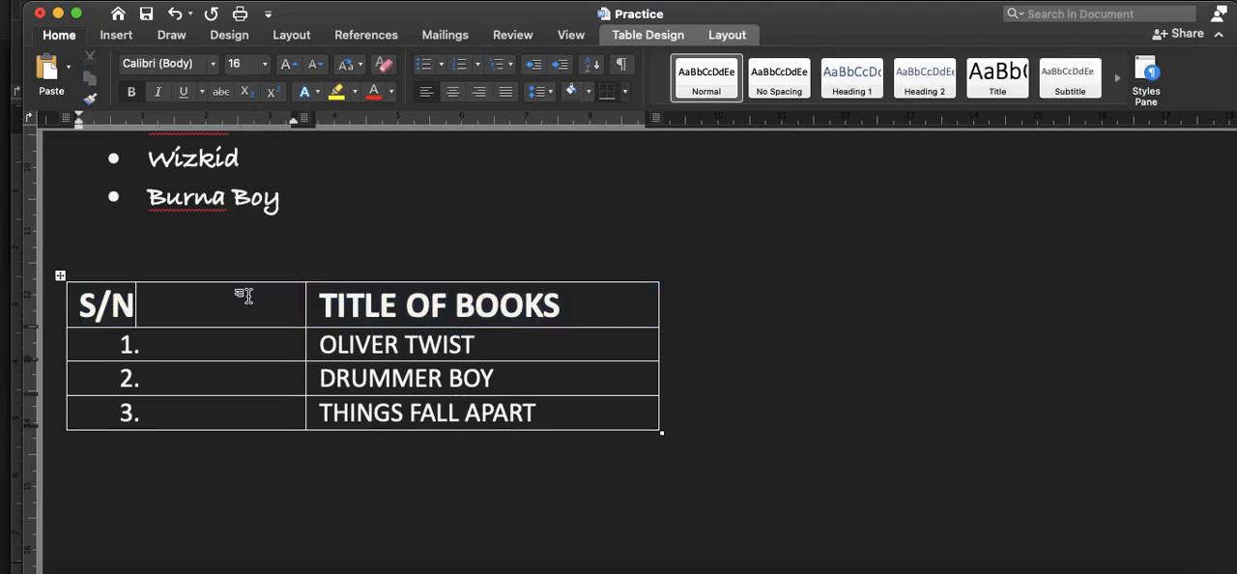
Step: Apply the orange banded table style with a right-aligned italic first column to the whole book table
{"action": "left_click", "coordinate": [61, 278]}
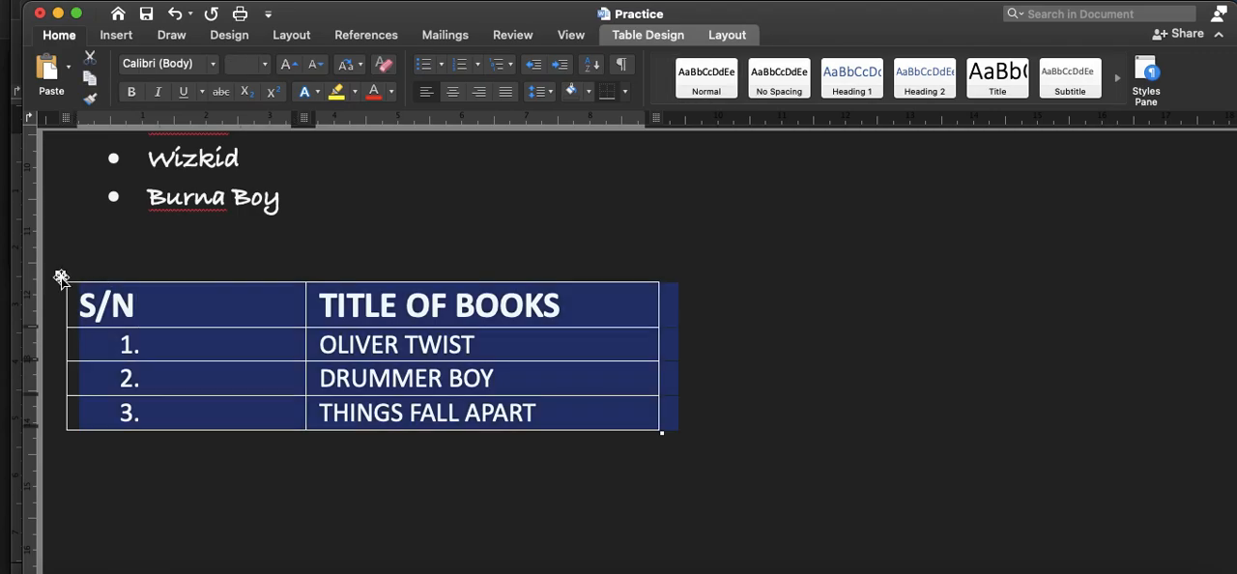
{"action": "left_click", "coordinate": [649, 39]}
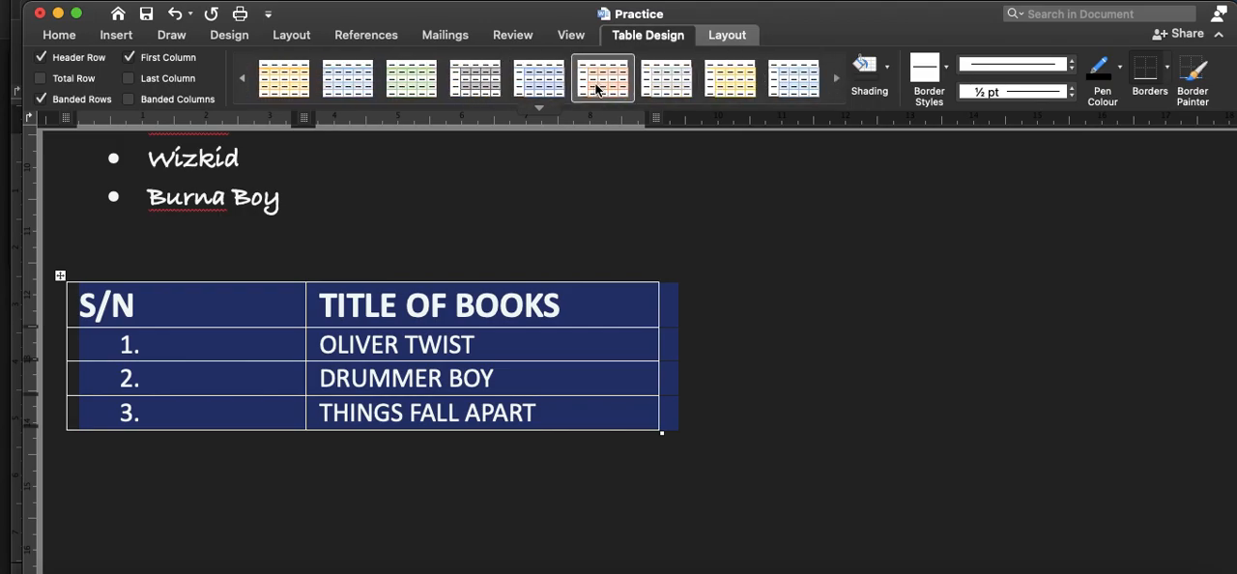
{"action": "left_click", "coordinate": [596, 90]}
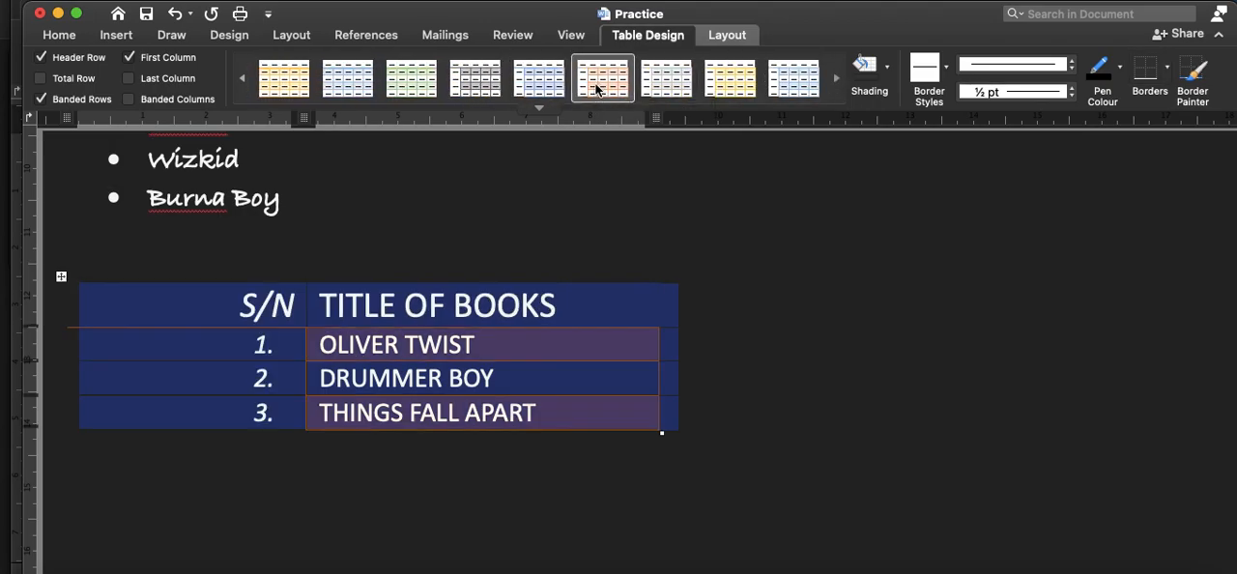
{"action": "left_click", "coordinate": [568, 370]}
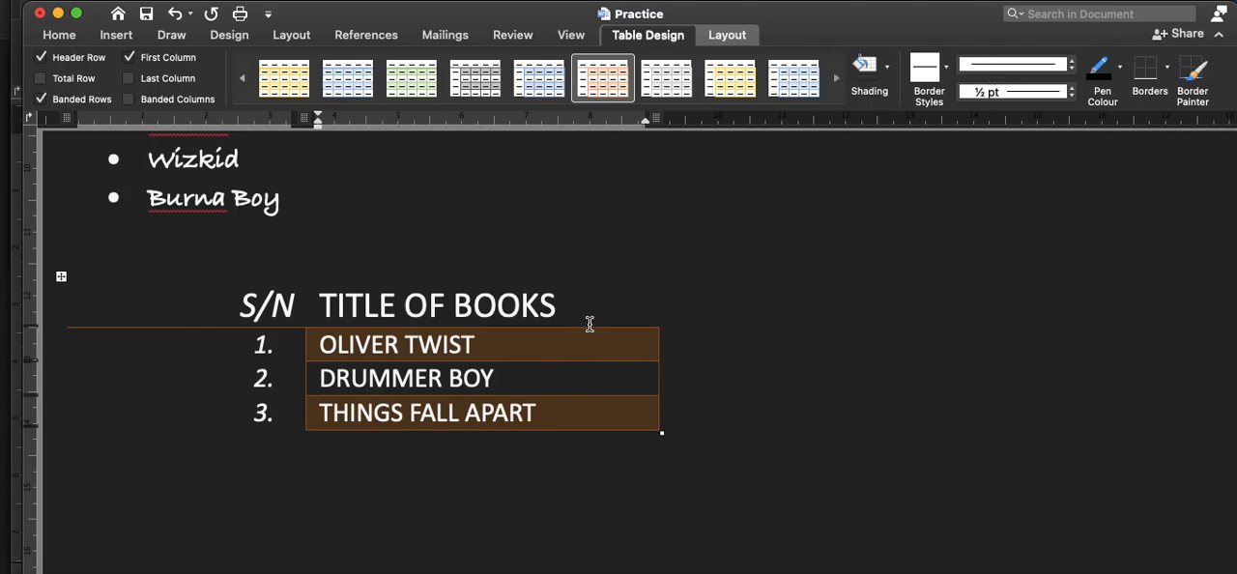
Step: Apply the blue banded table style with a bold first column to the whole book table
{"action": "left_click", "coordinate": [61, 278]}
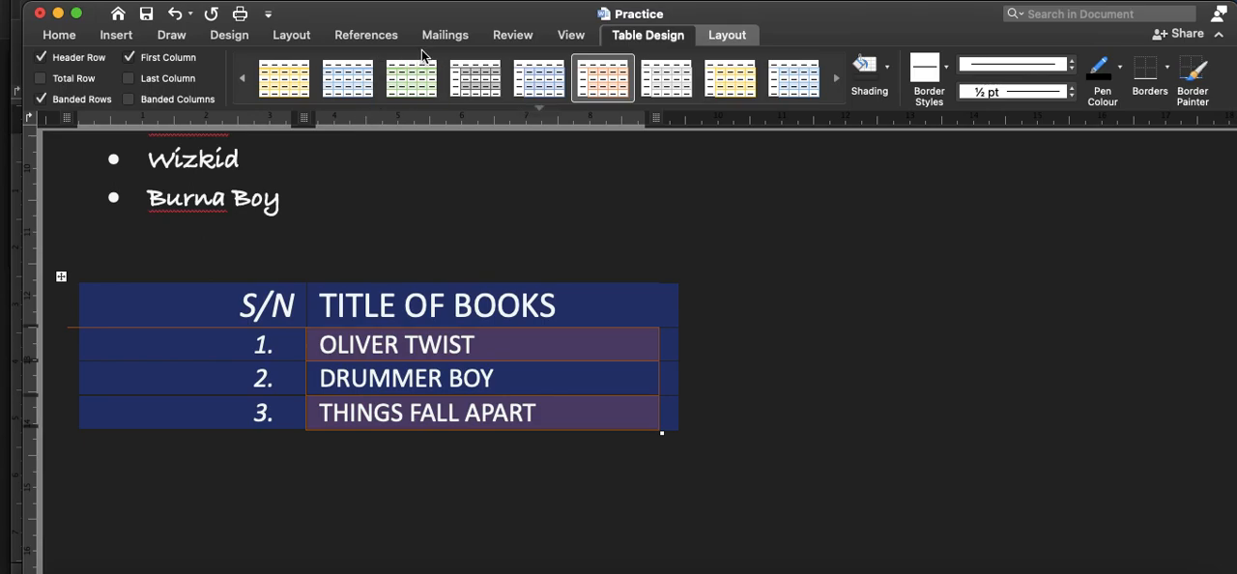
{"action": "left_click", "coordinate": [356, 82]}
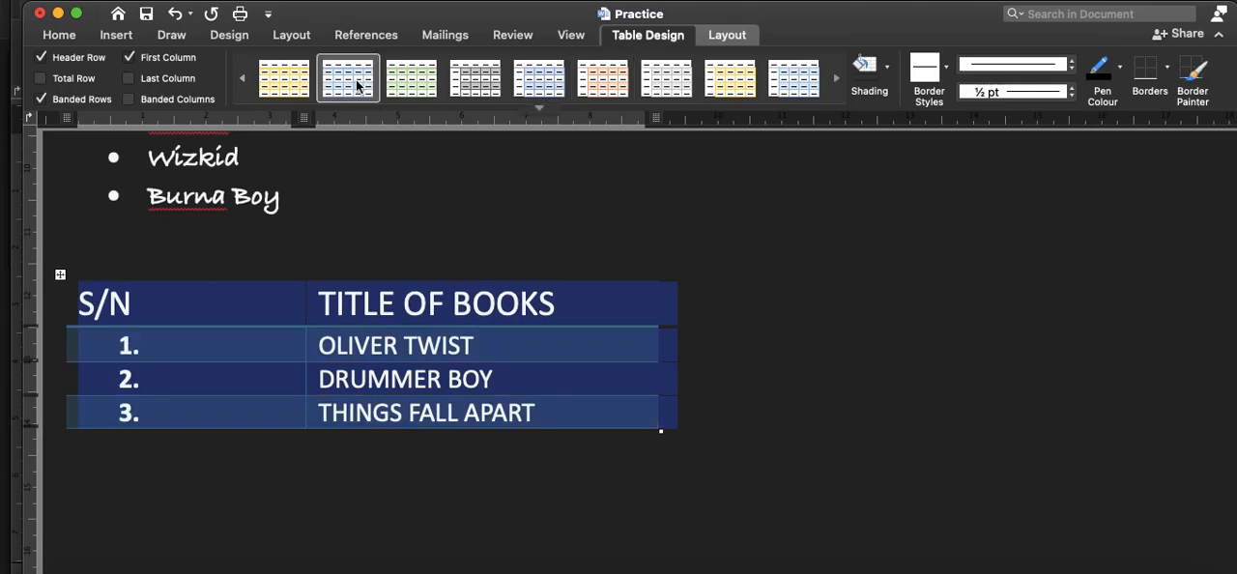
{"action": "left_click", "coordinate": [383, 387]}
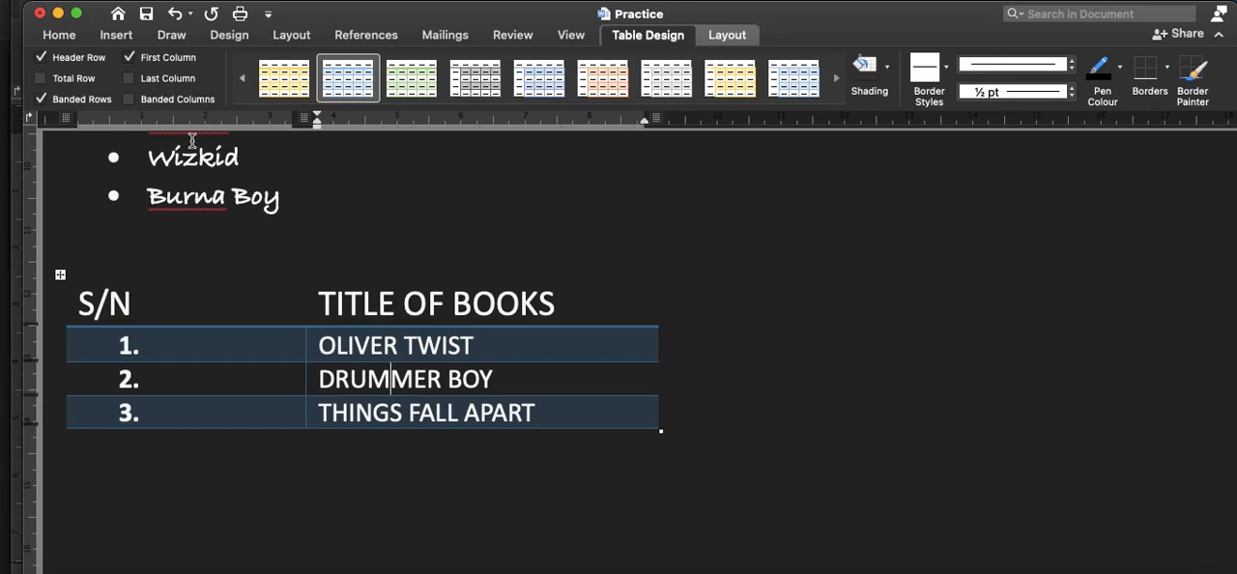
Step: Insert a page break in the empty line above the book table to move the table to a new page
{"action": "scroll", "coordinate": [789, 353], "scroll_direction": "up", "scroll_amount": 2}
{"action": "scroll", "coordinate": [790, 354], "scroll_direction": "down", "scroll_amount": 5}
{"action": "scroll", "coordinate": [790, 353], "scroll_direction": "up", "scroll_amount": 5}
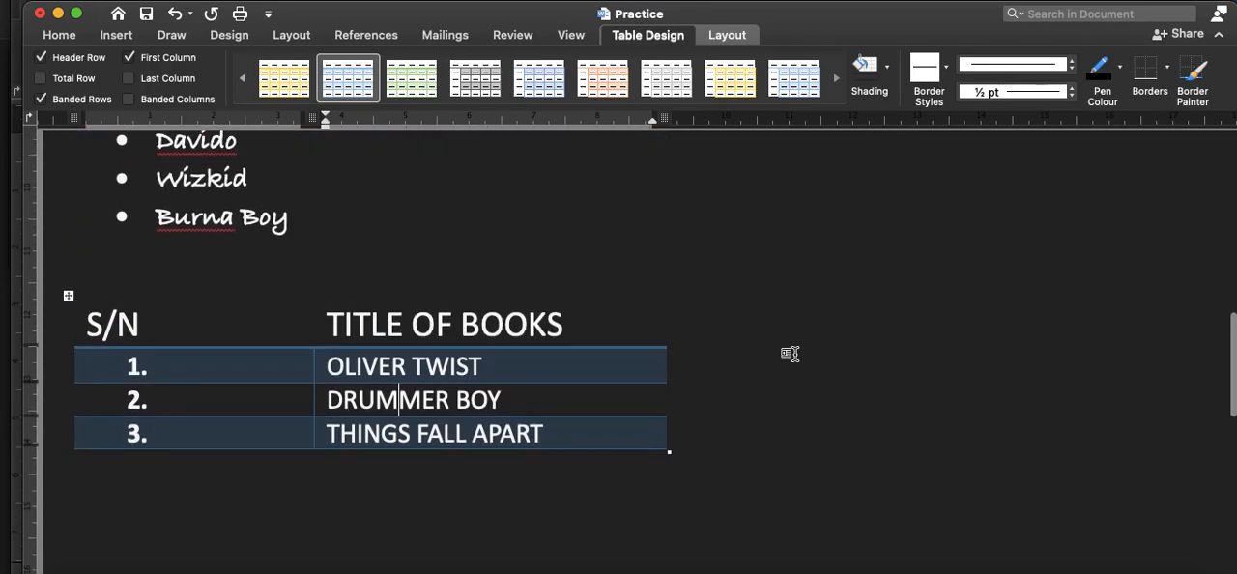
{"action": "left_click", "coordinate": [102, 277]}
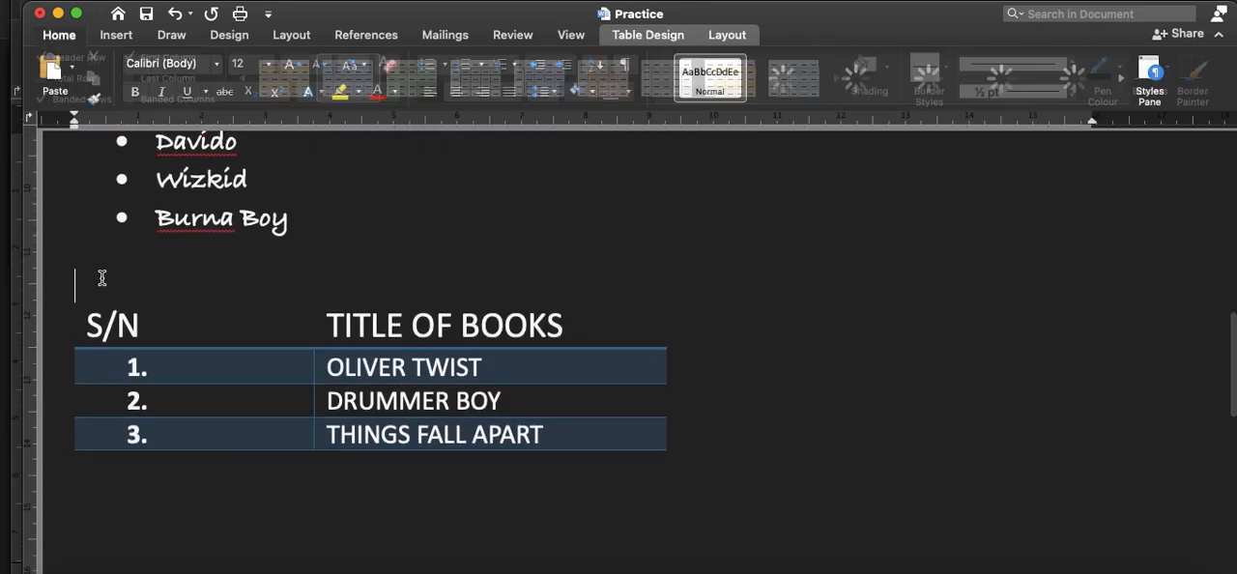
{"action": "key", "text": "super+Return"}
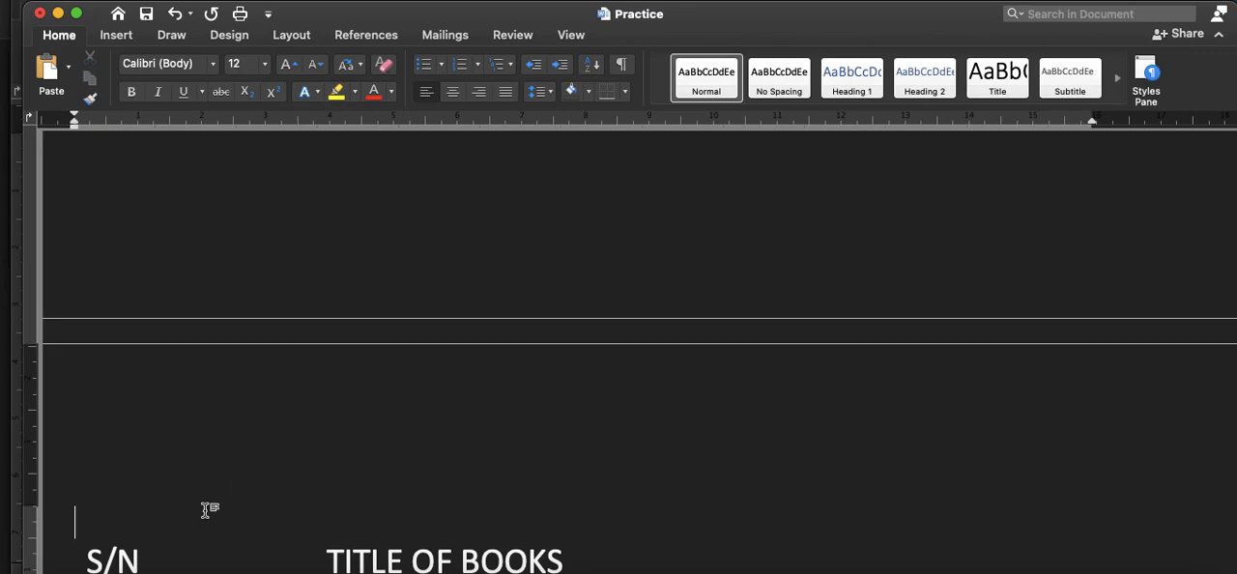
{"action": "scroll", "coordinate": [205, 510], "scroll_direction": "up", "scroll_amount": 2}
{"action": "scroll", "coordinate": [205, 510], "scroll_direction": "down", "scroll_amount": 5}
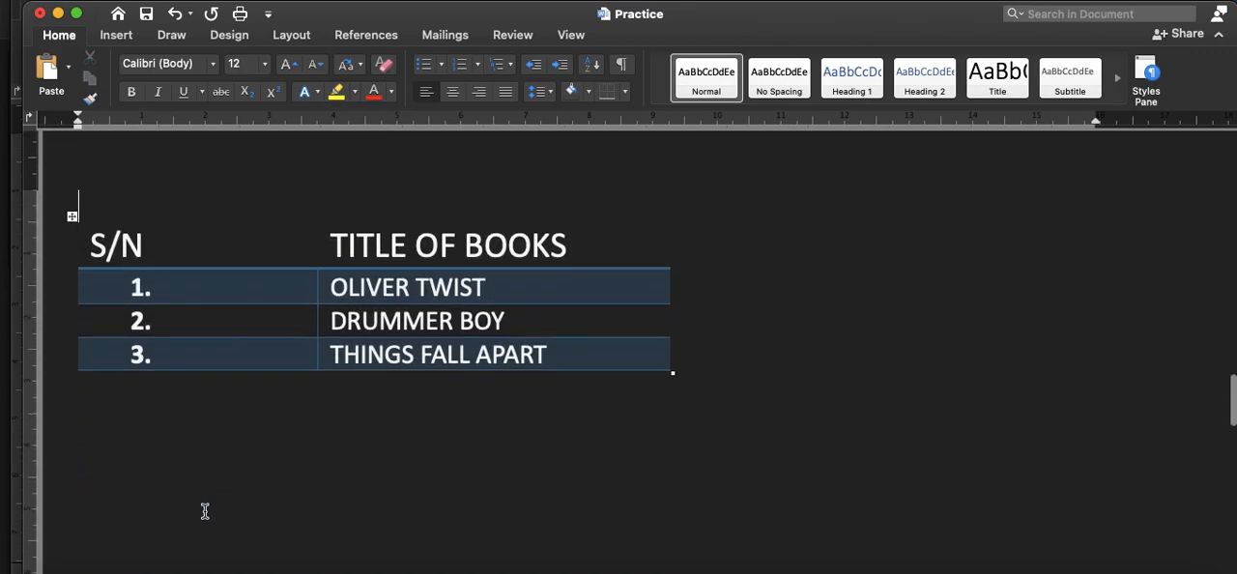
{"action": "scroll", "coordinate": [205, 511], "scroll_direction": "down", "scroll_amount": 1}
Step: Set the page number format to "1, 2, 3, ..." with numbering continued from the previous section
{"action": "left_click", "coordinate": [803, 426]}
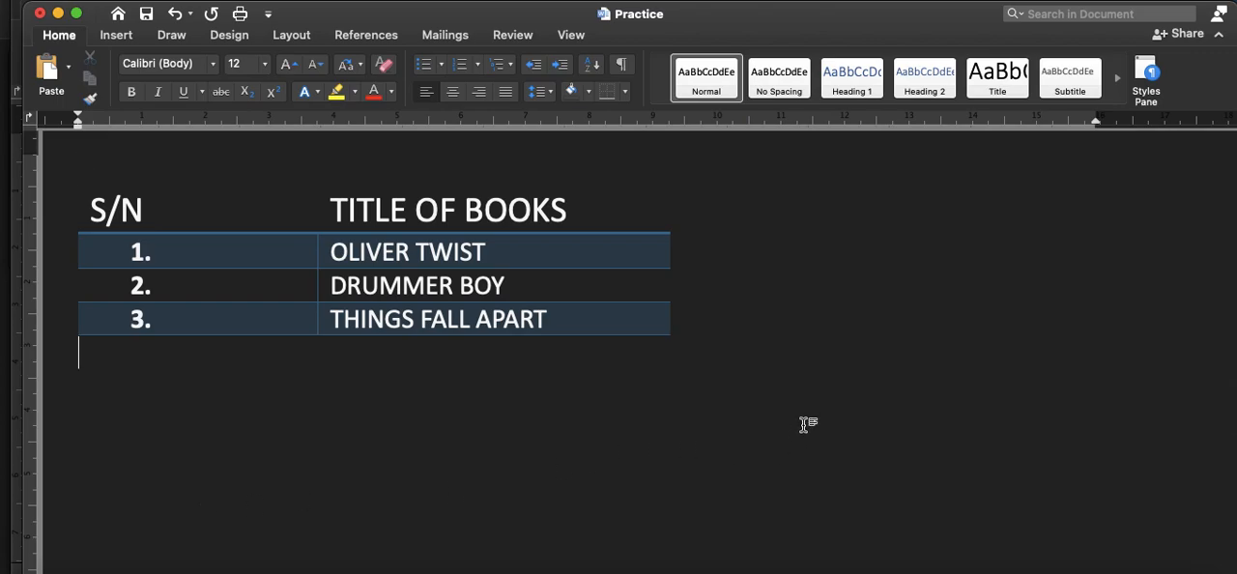
{"action": "scroll", "coordinate": [803, 425], "scroll_direction": "down", "scroll_amount": 5}
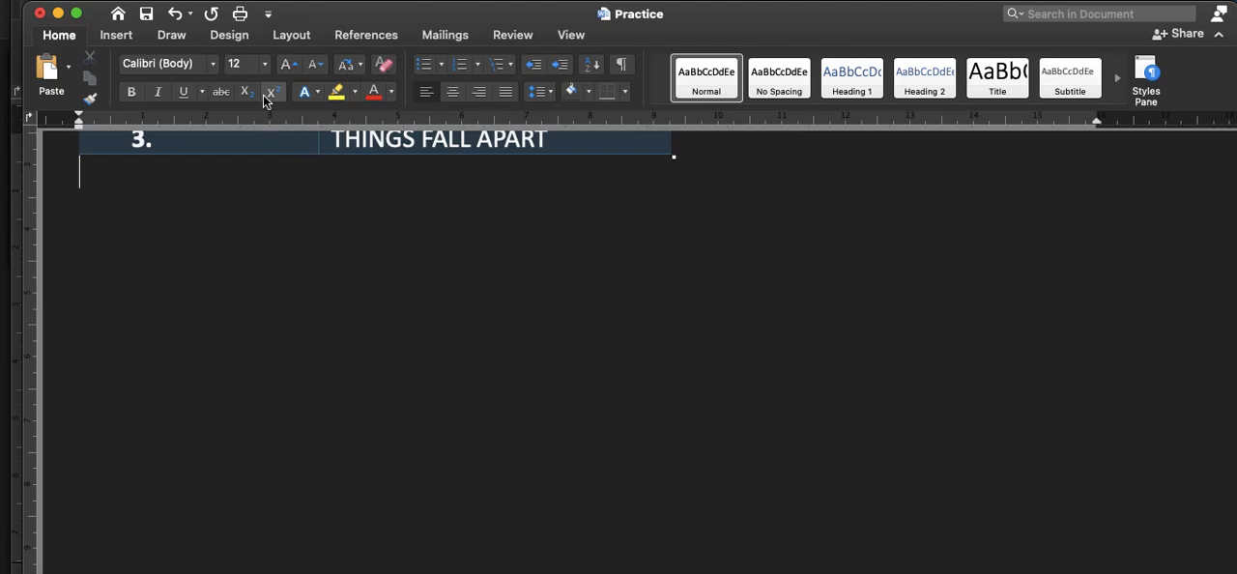
{"action": "left_click", "coordinate": [113, 36]}
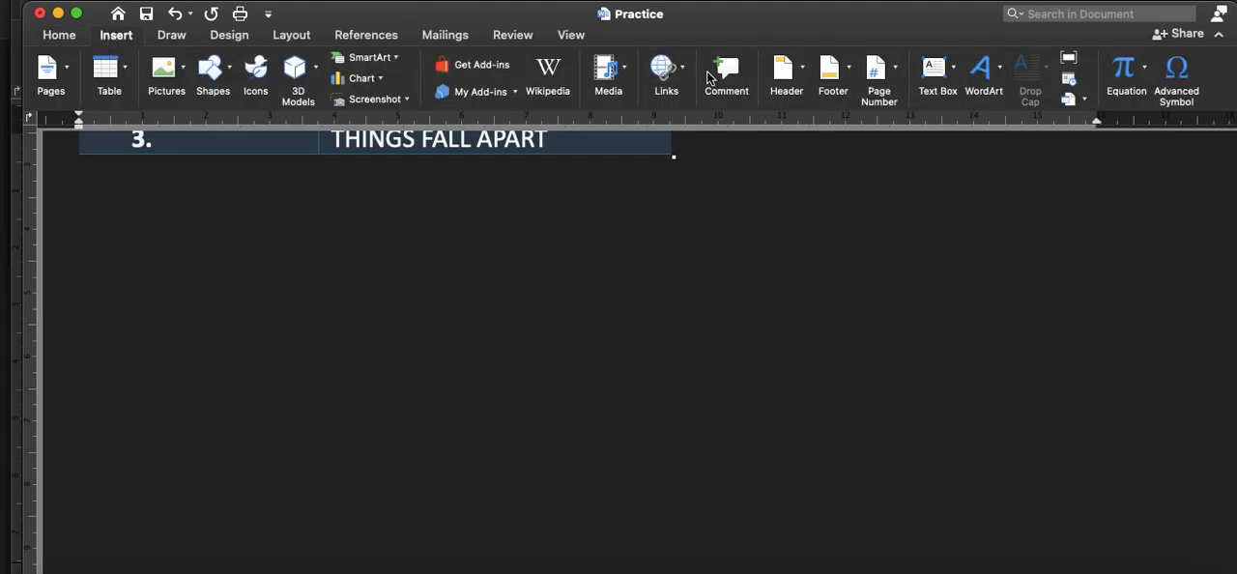
{"action": "left_click", "coordinate": [897, 73]}
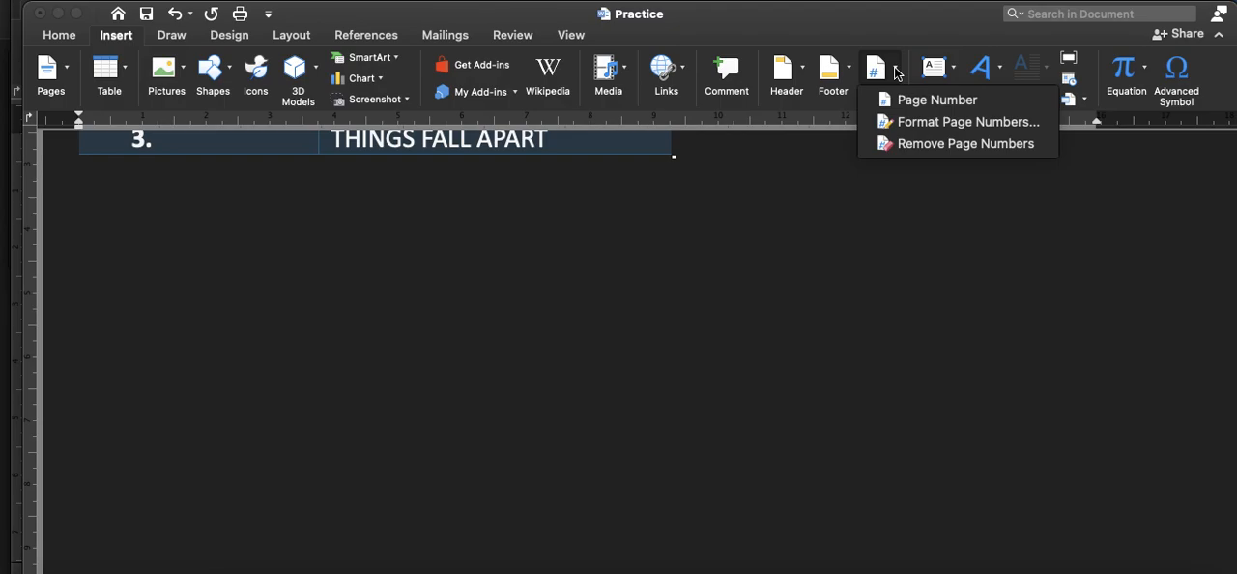
{"action": "left_click", "coordinate": [949, 130]}
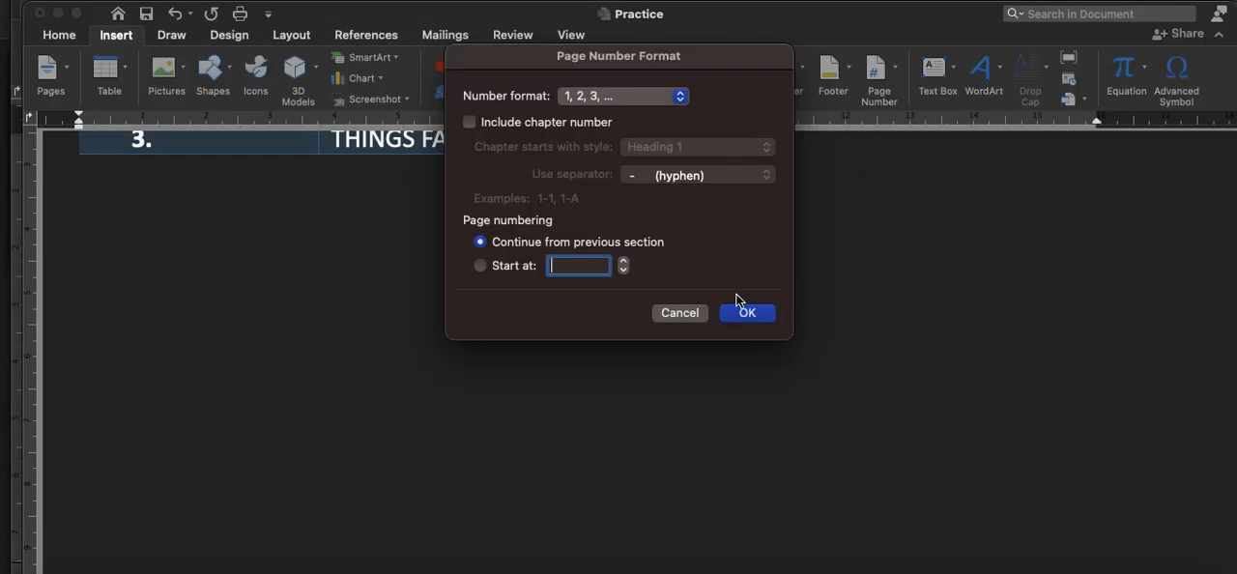
{"action": "left_click", "coordinate": [680, 97]}
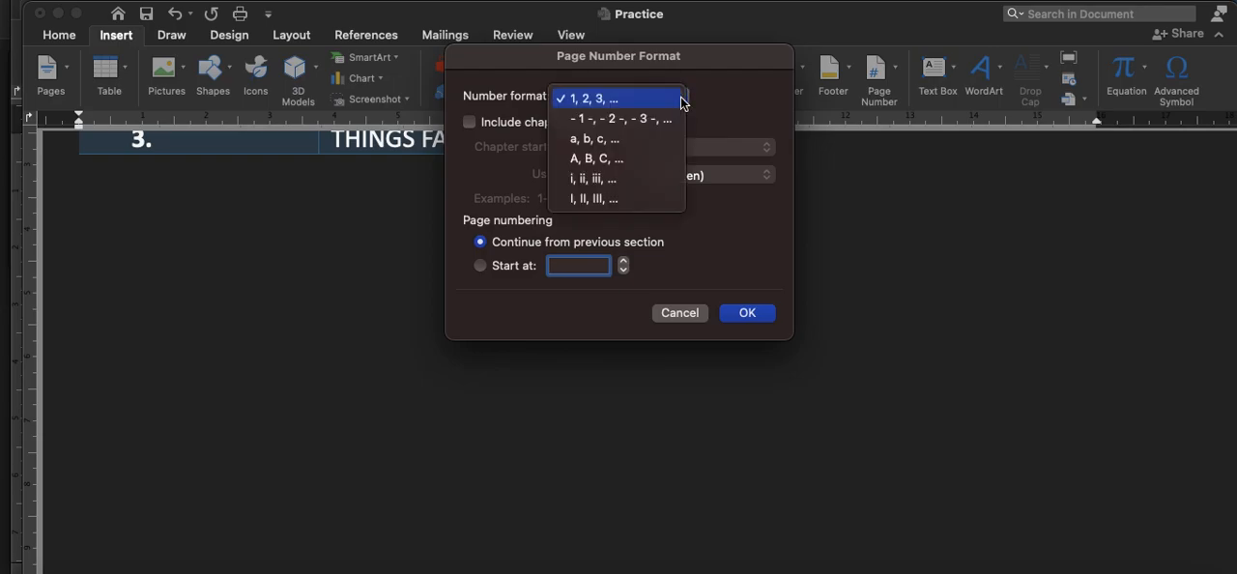
{"action": "left_click", "coordinate": [660, 100]}
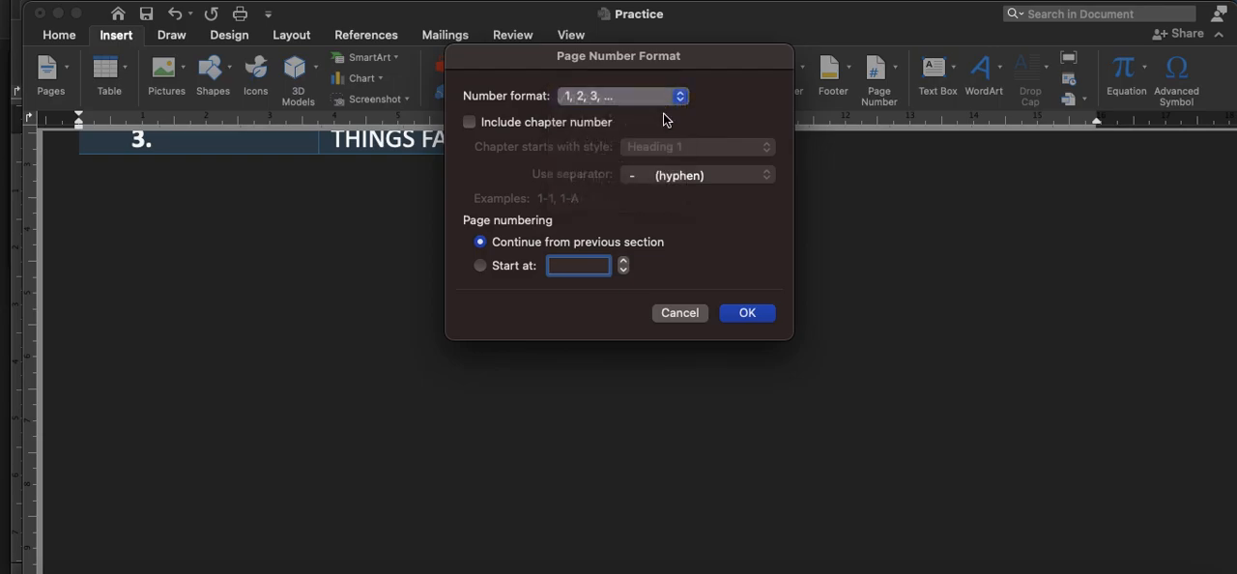
{"action": "left_click", "coordinate": [747, 313]}
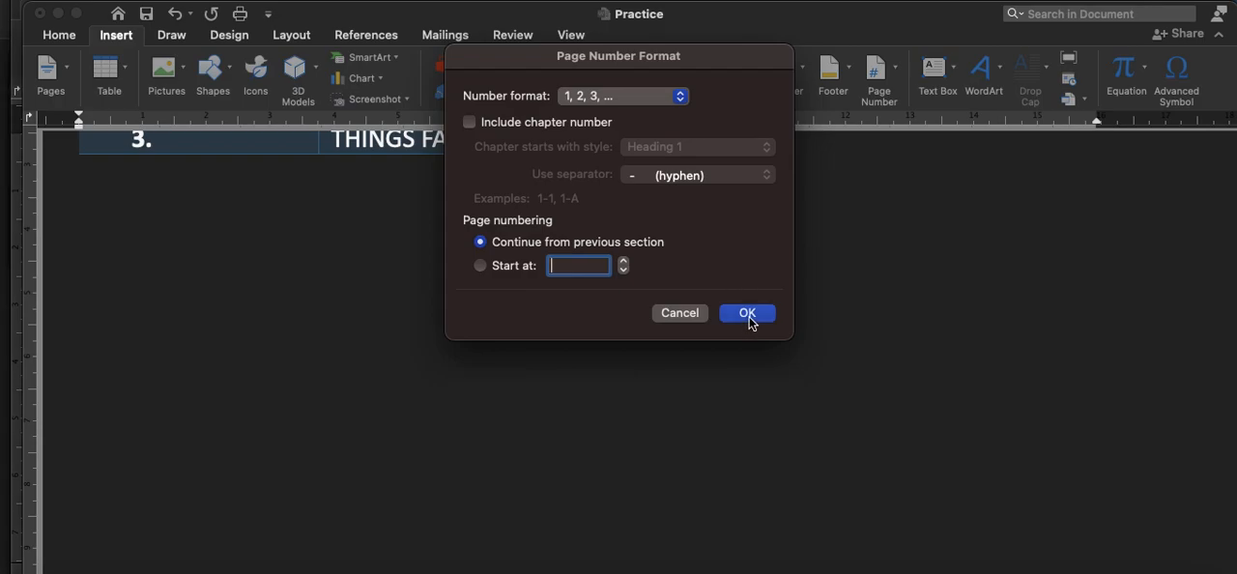
Step: Examine the bottom of the pages after the book table for the page numbering
{"action": "scroll", "coordinate": [751, 316], "scroll_direction": "down", "scroll_amount": 10}
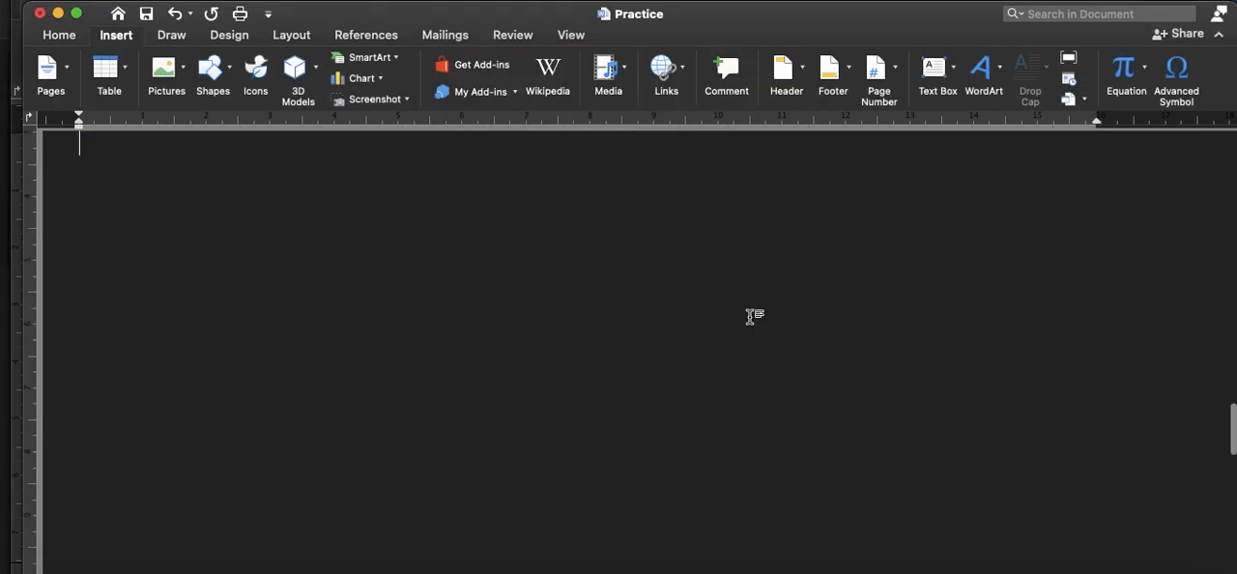
{"action": "scroll", "coordinate": [751, 316], "scroll_direction": "down", "scroll_amount": 5}
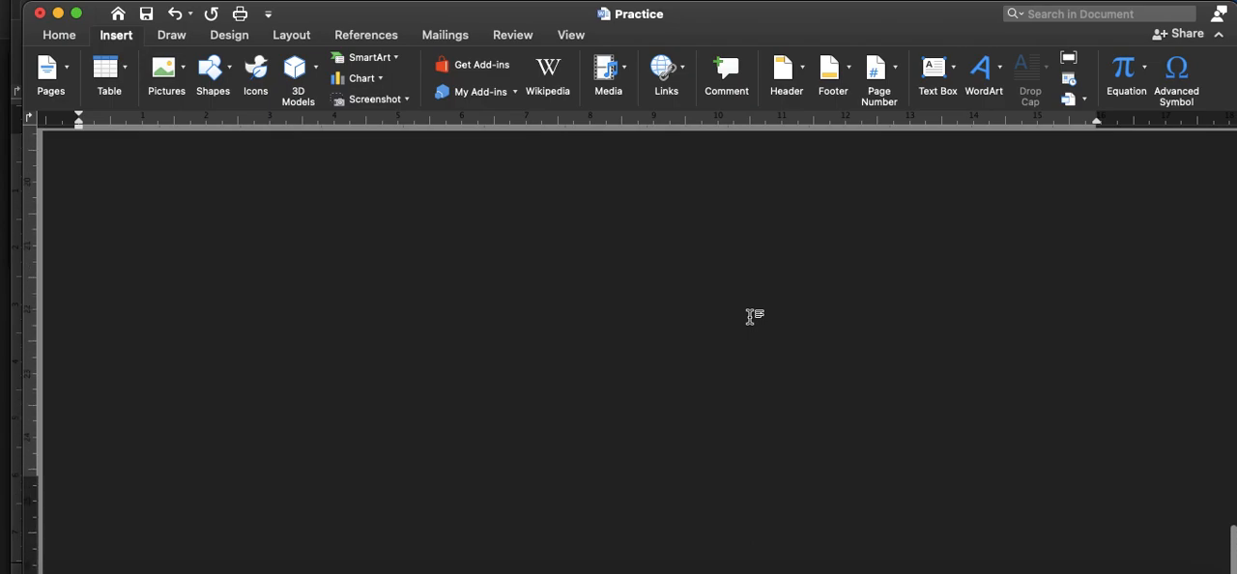
{"action": "scroll", "coordinate": [1136, 404], "scroll_direction": "down", "scroll_amount": 3}
{"action": "scroll", "coordinate": [1198, 505], "scroll_direction": "up", "scroll_amount": 4}
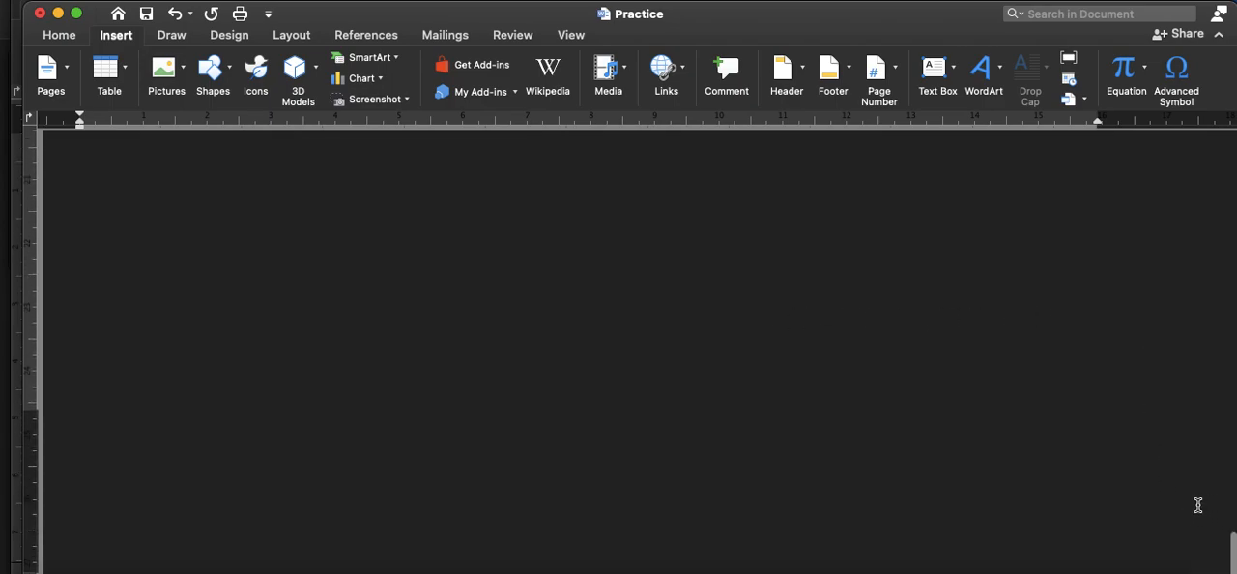
{"action": "scroll", "coordinate": [1199, 505], "scroll_direction": "down", "scroll_amount": 2}
{"action": "scroll", "coordinate": [1199, 506], "scroll_direction": "down", "scroll_amount": 2}
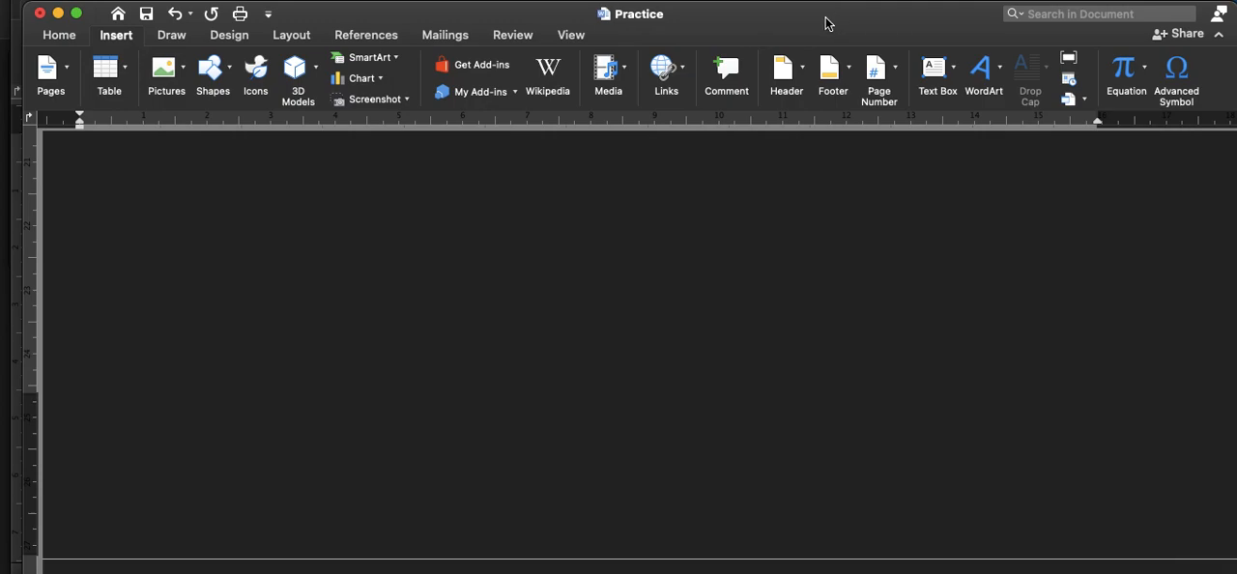
{"action": "scroll", "coordinate": [539, 247], "scroll_direction": "down", "scroll_amount": 10}
Step: Review the document from the "My Hobby" title through the numbered and bulleted artist lists to the book table
{"action": "scroll", "coordinate": [539, 247], "scroll_direction": "up", "scroll_amount": 10}
{"action": "scroll", "coordinate": [539, 248], "scroll_direction": "up", "scroll_amount": 5}
{"action": "scroll", "coordinate": [539, 247], "scroll_direction": "up", "scroll_amount": 3}
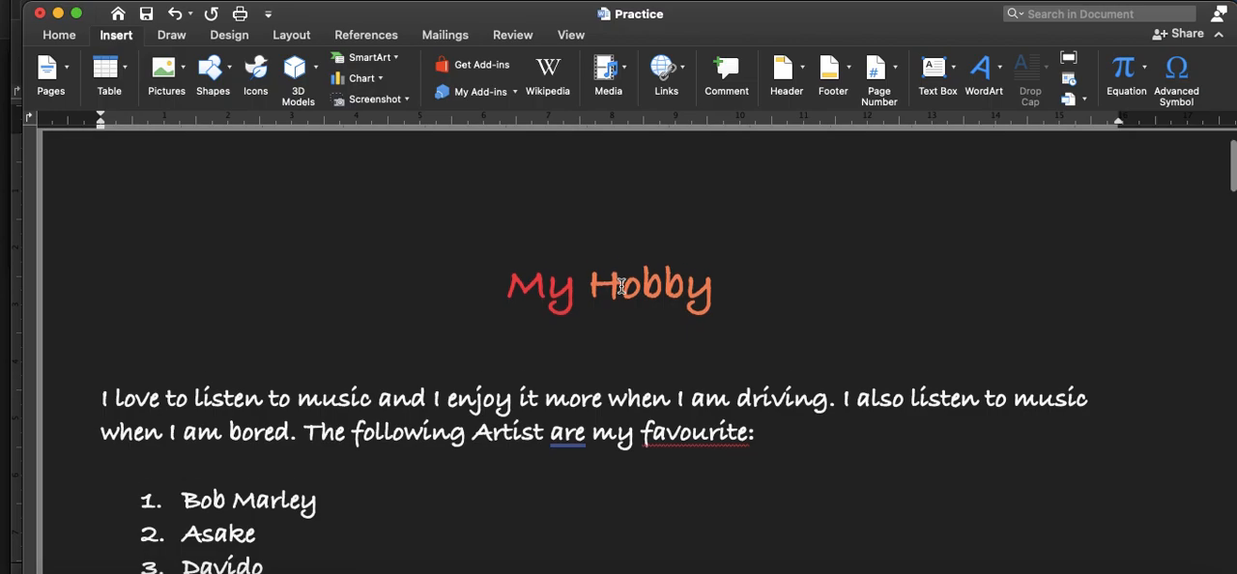
{"action": "scroll", "coordinate": [621, 286], "scroll_direction": "down", "scroll_amount": 2}
{"action": "scroll", "coordinate": [464, 326], "scroll_direction": "down", "scroll_amount": 3}
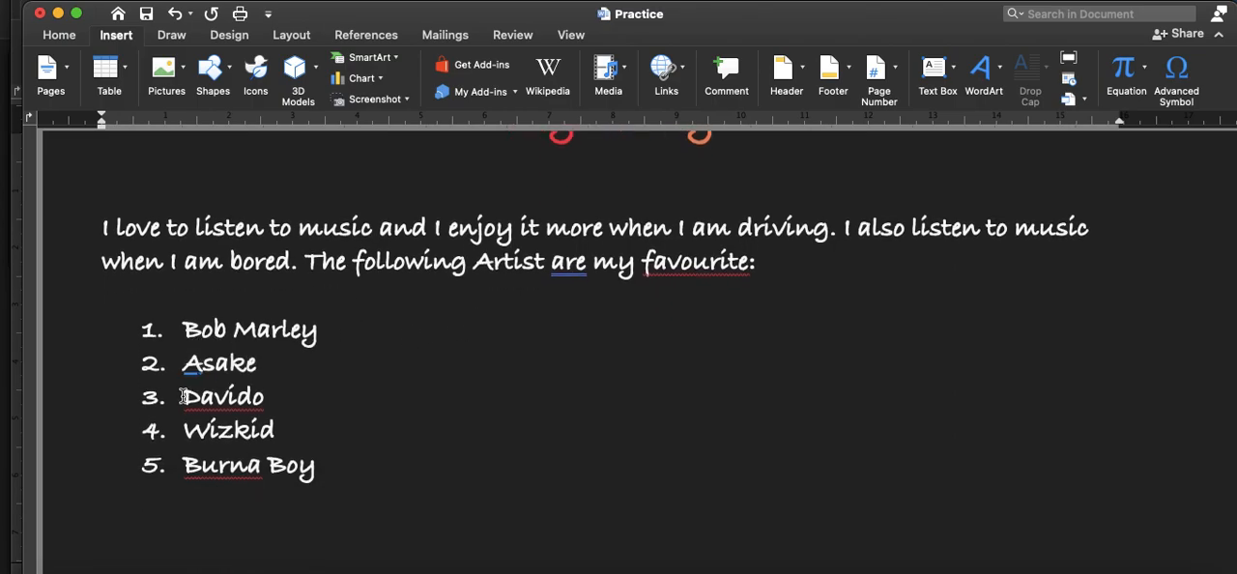
{"action": "scroll", "coordinate": [270, 427], "scroll_direction": "down", "scroll_amount": 8}
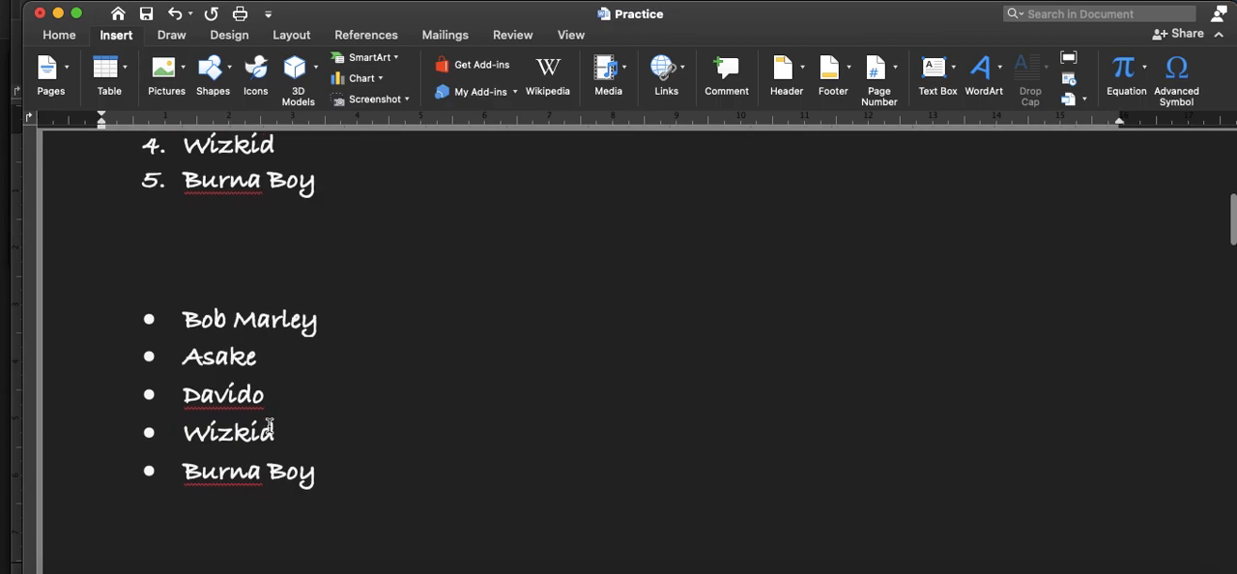
{"action": "scroll", "coordinate": [270, 425], "scroll_direction": "down", "scroll_amount": 12}
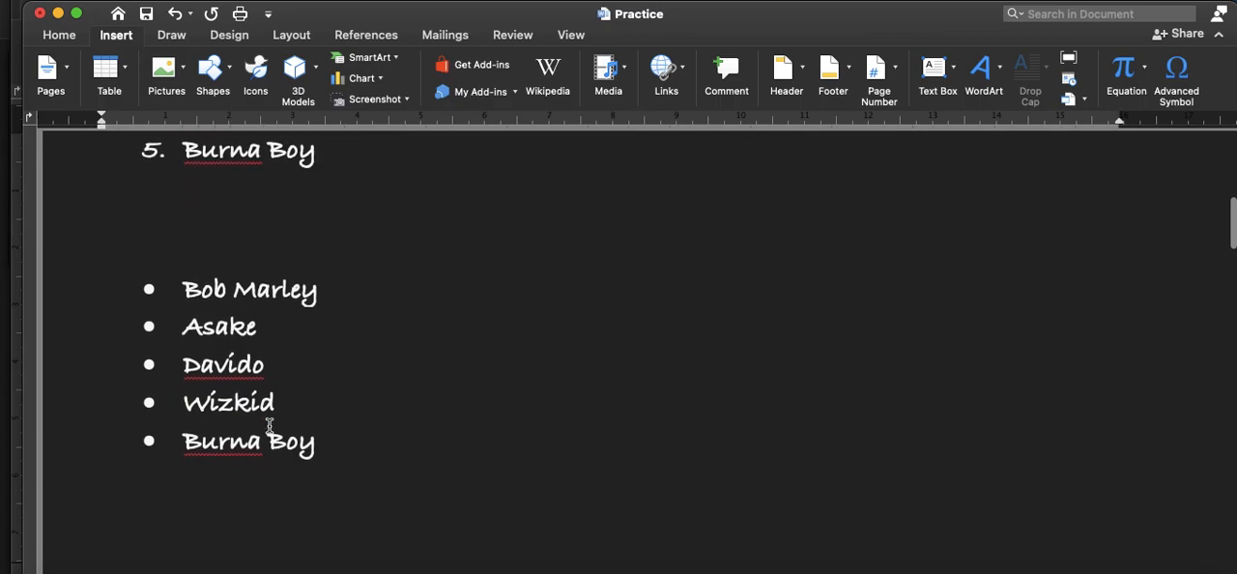
{"action": "scroll", "coordinate": [270, 425], "scroll_direction": "down", "scroll_amount": 10}
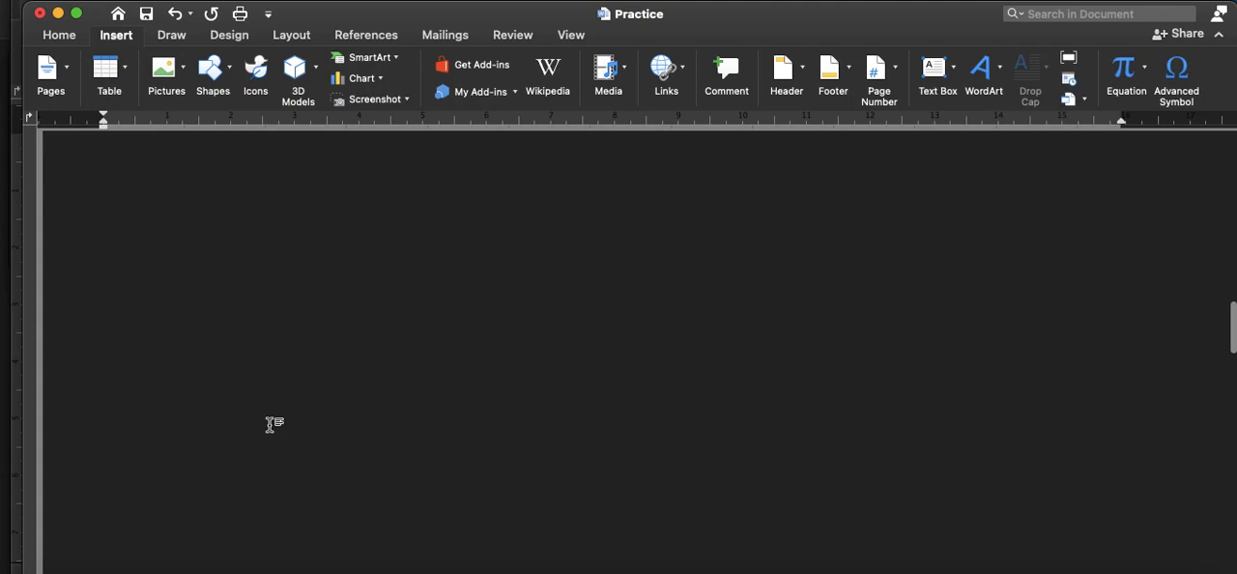
{"action": "scroll", "coordinate": [270, 425], "scroll_direction": "up", "scroll_amount": 2}
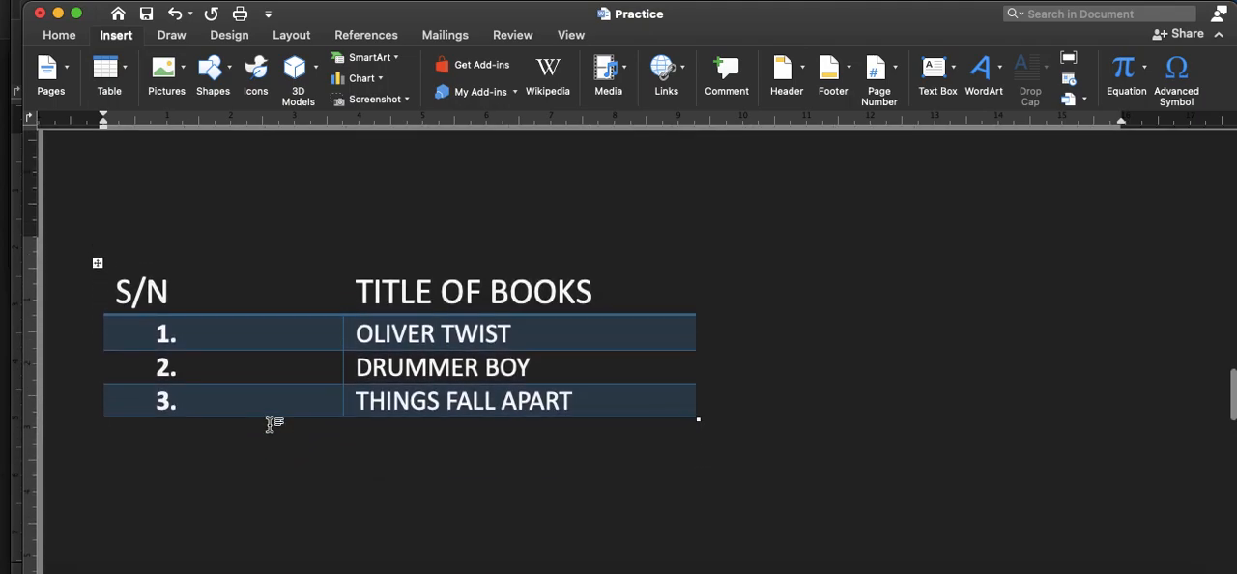